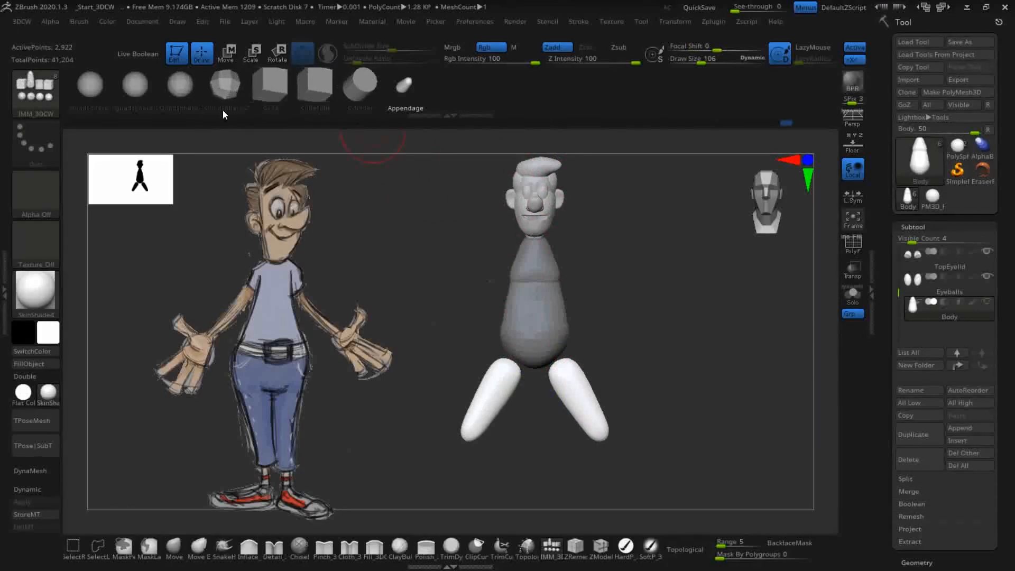
# Step: Rotate the mirrored upper legs until they hang nearly vertical beneath the pelvis and shorten them
pyautogui.click(277, 53)
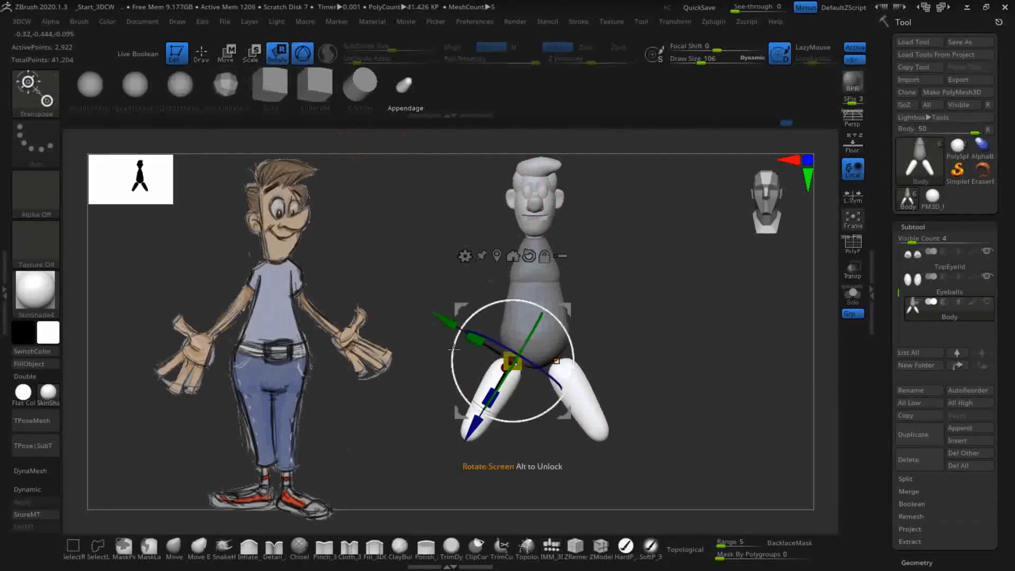
pyautogui.moveTo(460, 348); pyautogui.dragTo(490, 307)
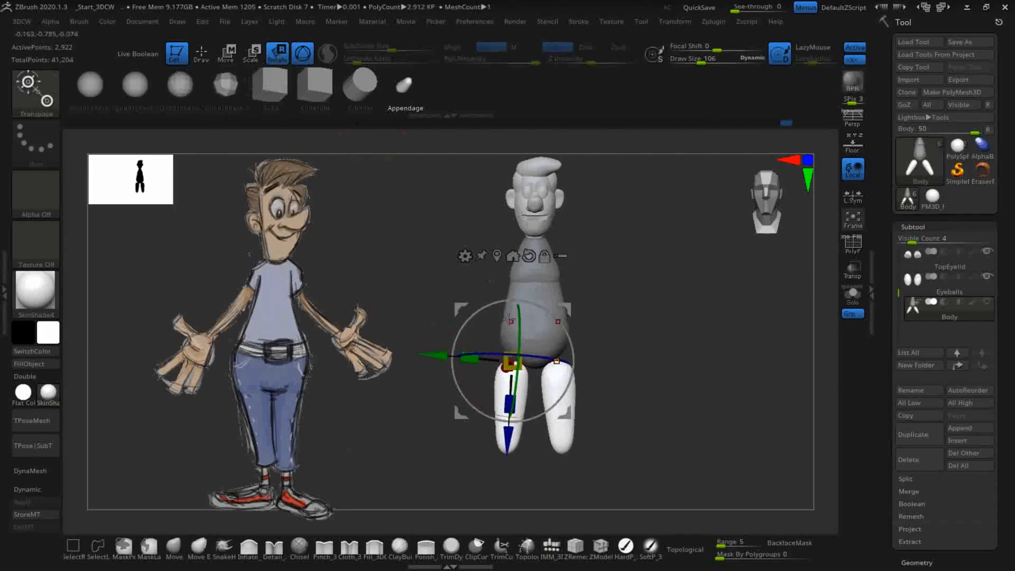
pyautogui.moveTo(508, 404)
pyautogui.mouseDown()
pyautogui.moveTo(508, 392)
pyautogui.moveTo(508, 423)
pyautogui.mouseUp()
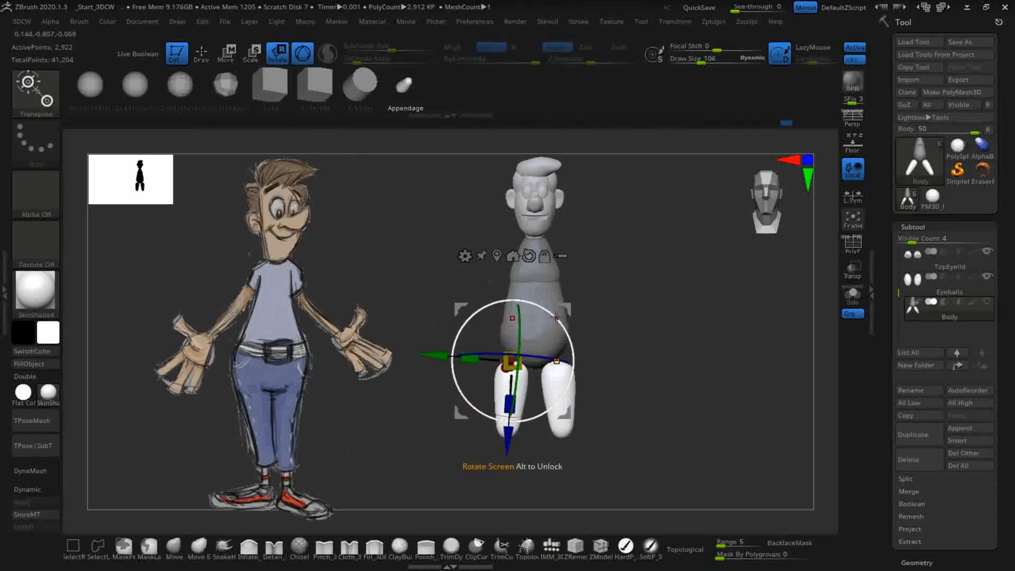
pyautogui.moveTo(690, 425); pyautogui.dragTo(568, 364)
pyautogui.moveTo(566, 313); pyautogui.dragTo(540, 324)
pyautogui.moveTo(413, 354); pyautogui.dragTo(449, 353)
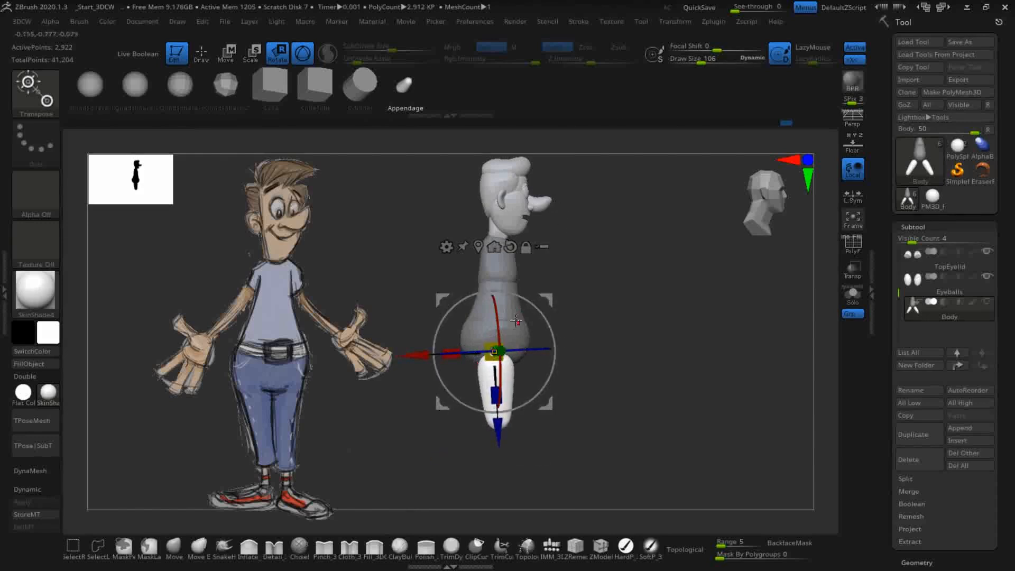
# Step: Raise the upper legs into the pelvis and fine-tune their angle and size in front and side views
pyautogui.moveTo(536, 309); pyautogui.dragTo(535, 308)
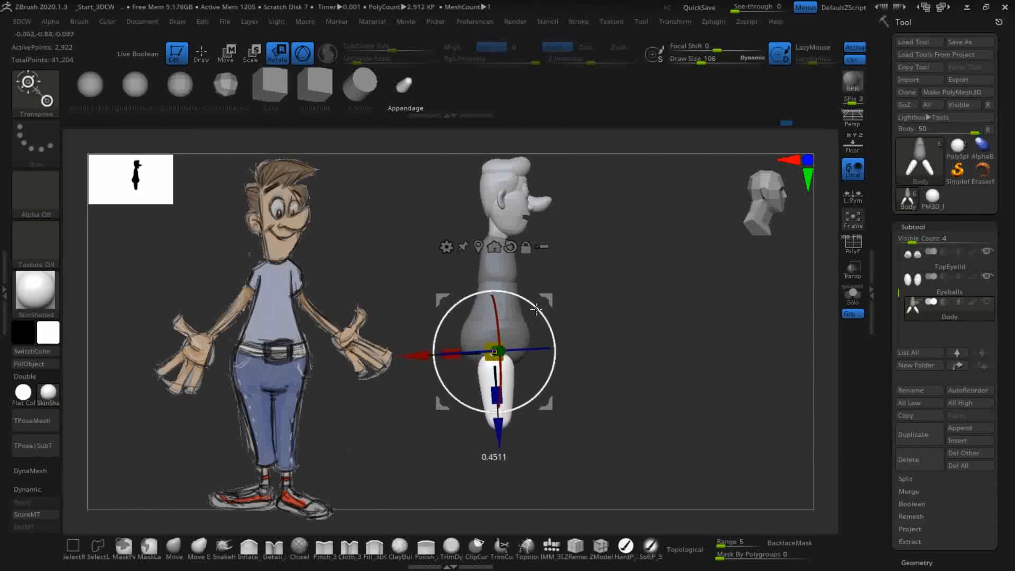
pyautogui.moveTo(635, 376); pyautogui.dragTo(579, 381)
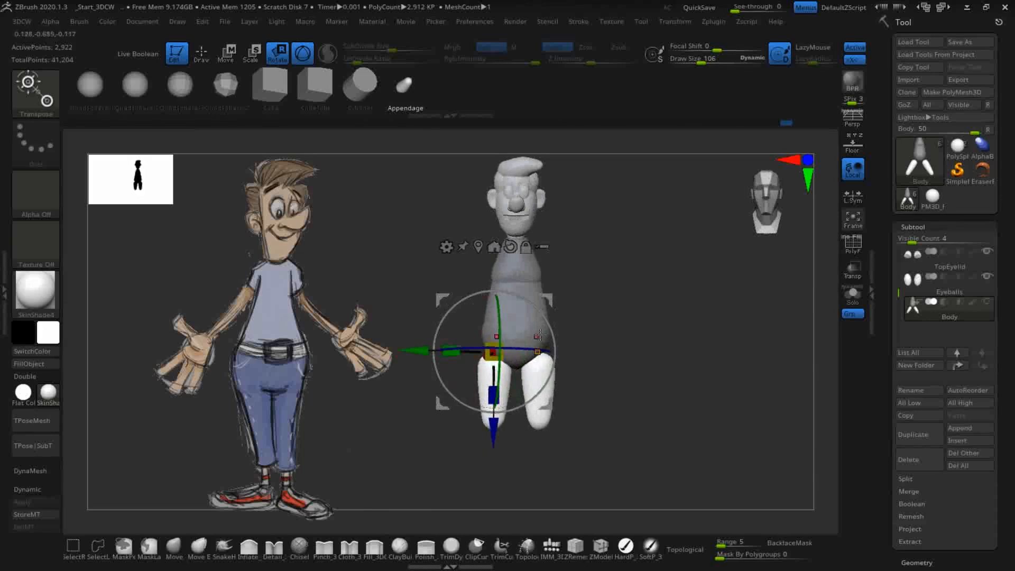
pyautogui.moveTo(548, 299); pyautogui.dragTo(545, 289)
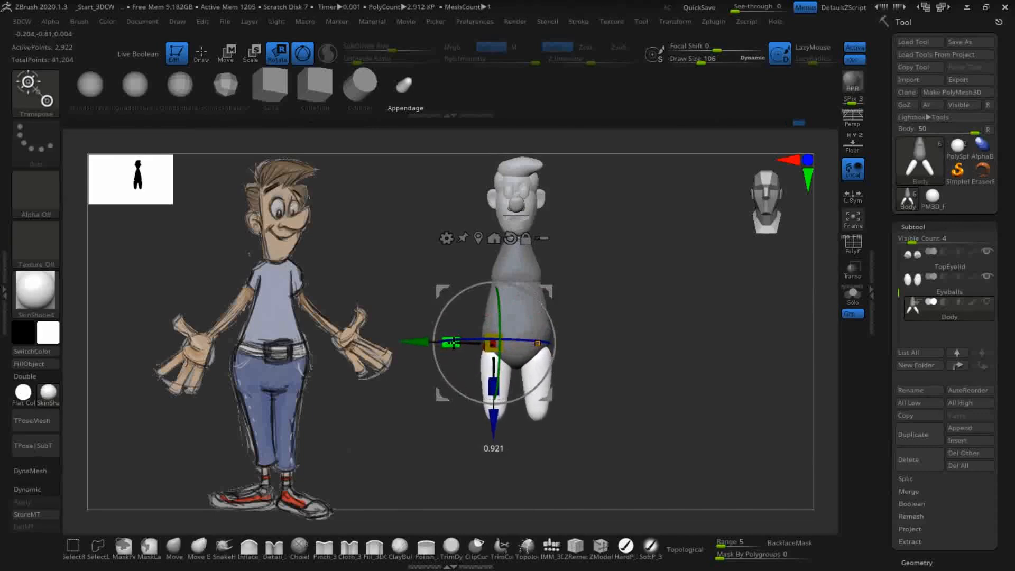
pyautogui.moveTo(608, 334); pyautogui.dragTo(684, 283)
pyautogui.moveTo(550, 310); pyautogui.dragTo(550, 309)
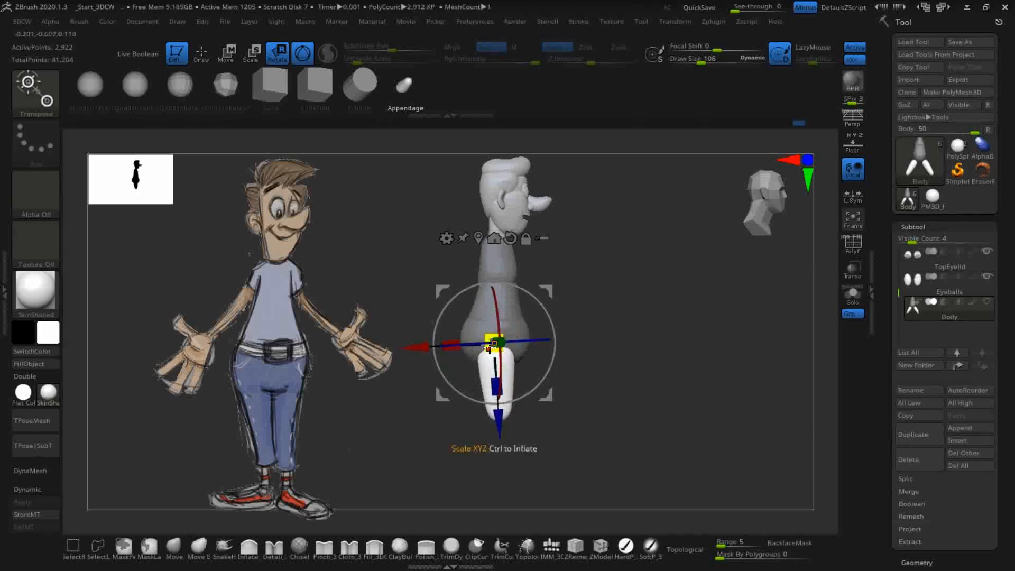
pyautogui.moveTo(531, 296); pyautogui.dragTo(534, 299)
pyautogui.keyDown('alt'); pyautogui.moveTo(628, 336); pyautogui.dragTo(656, 369); pyautogui.keyUp('alt')
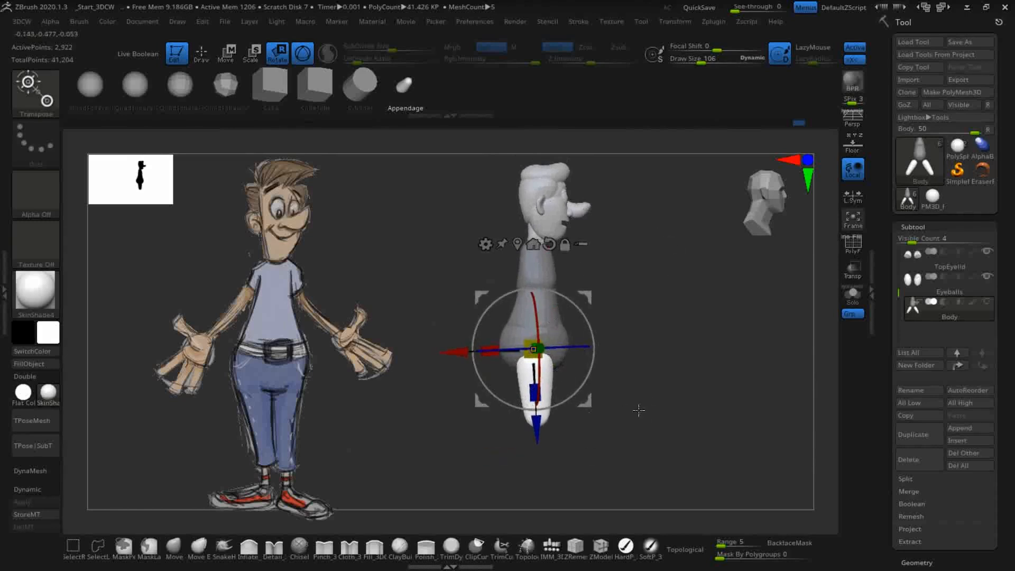
pyautogui.moveTo(658, 390)
pyautogui.keyDown('alt'); pyautogui.mouseDown()
pyautogui.moveTo(667, 378)
pyautogui.moveTo(661, 332)
pyautogui.mouseUp(); pyautogui.keyUp('alt')
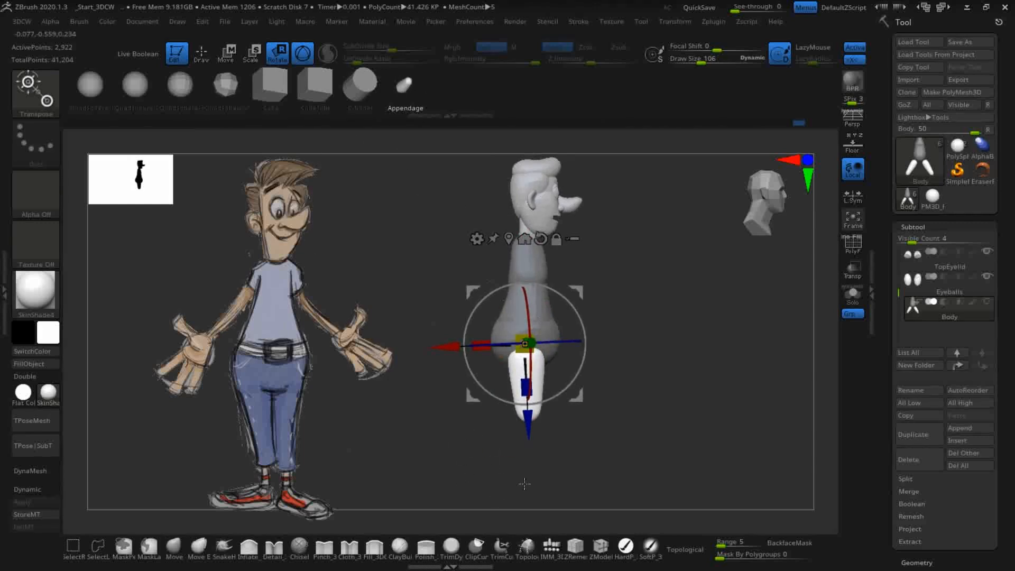
# Step: Insert a mirrored pair of Appendage meshes as lower legs below the upper legs with the IMM brush
pyautogui.click(404, 88)
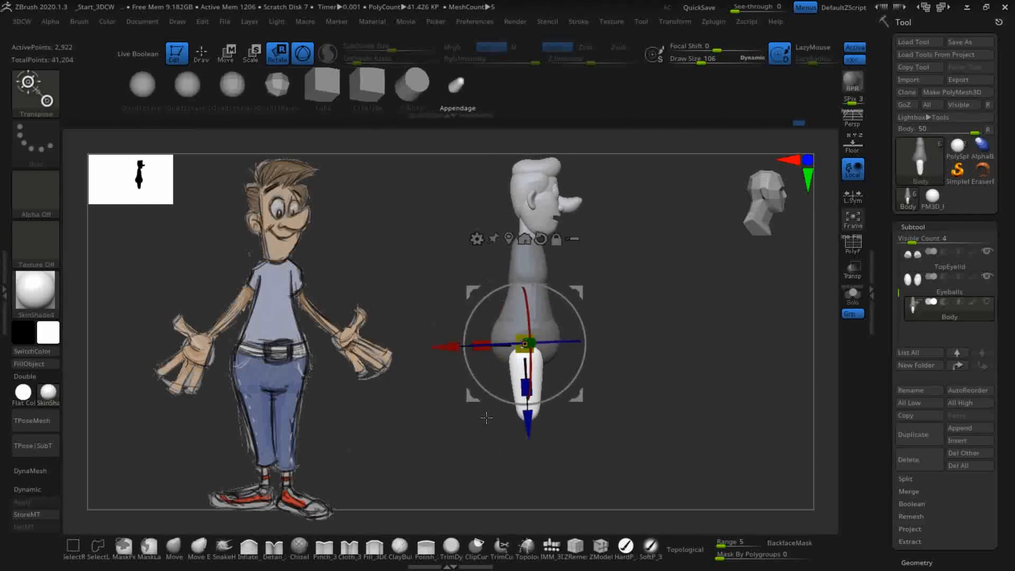
pyautogui.moveTo(632, 426); pyautogui.dragTo(569, 435)
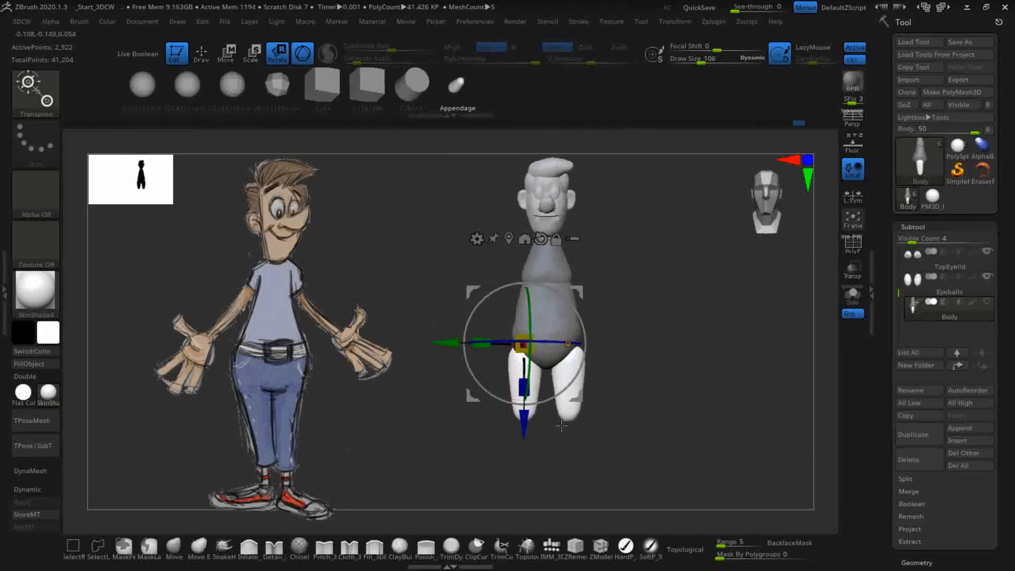
pyautogui.moveTo(569, 434); pyautogui.dragTo(569, 435)
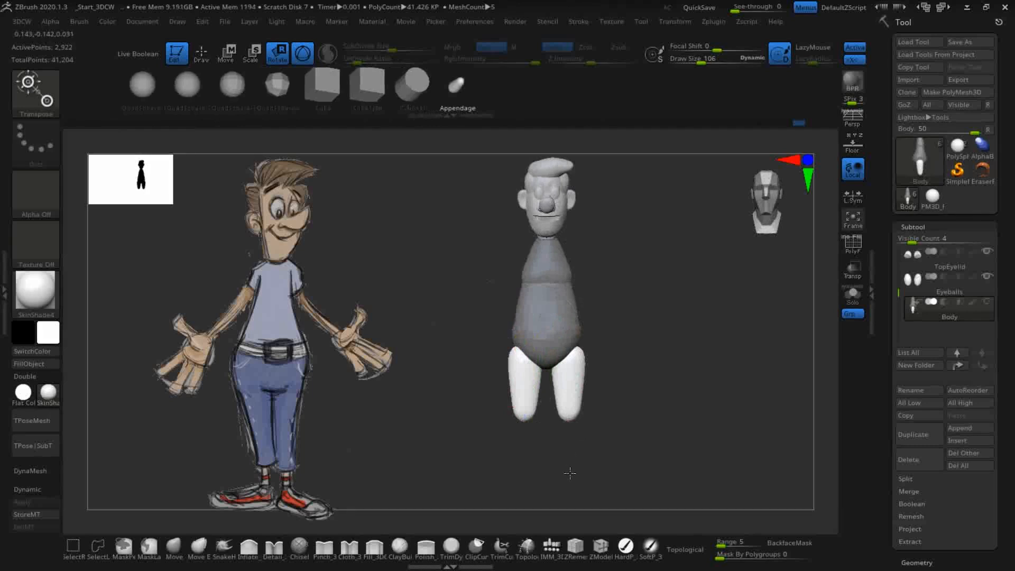
pyautogui.moveTo(587, 477)
pyautogui.mouseDown()
pyautogui.moveTo(571, 432)
pyautogui.moveTo(574, 464)
pyautogui.mouseUp()
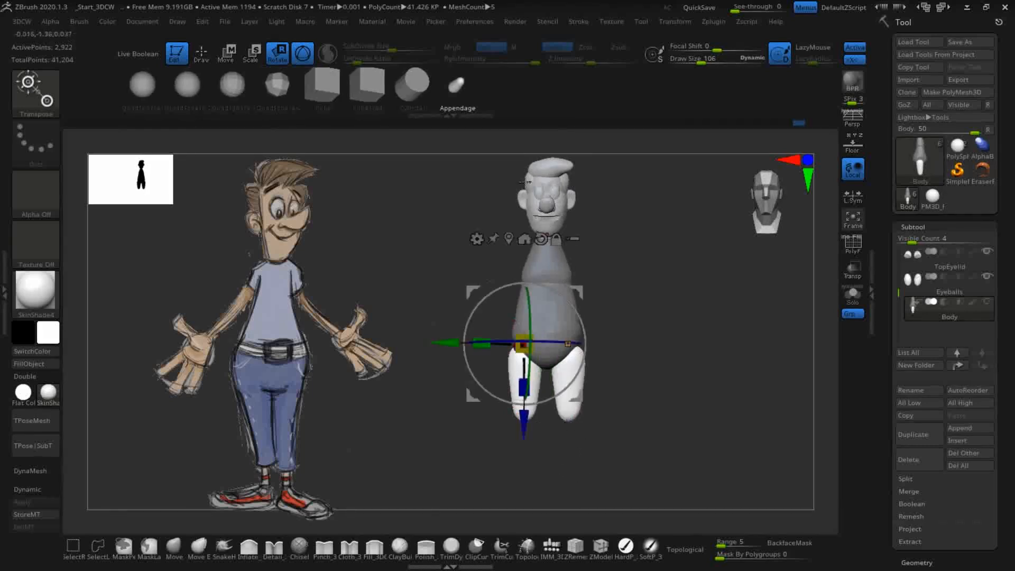
pyautogui.click(201, 53)
pyautogui.click(551, 548)
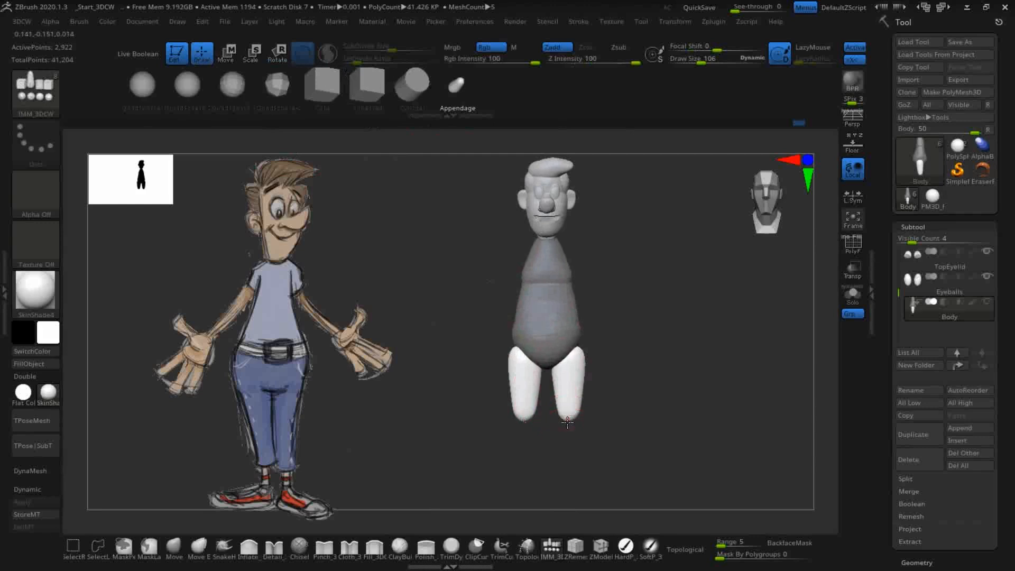
pyautogui.moveTo(568, 442)
pyautogui.mouseDown()
pyautogui.moveTo(568, 458)
pyautogui.moveTo(562, 445)
pyautogui.mouseUp()
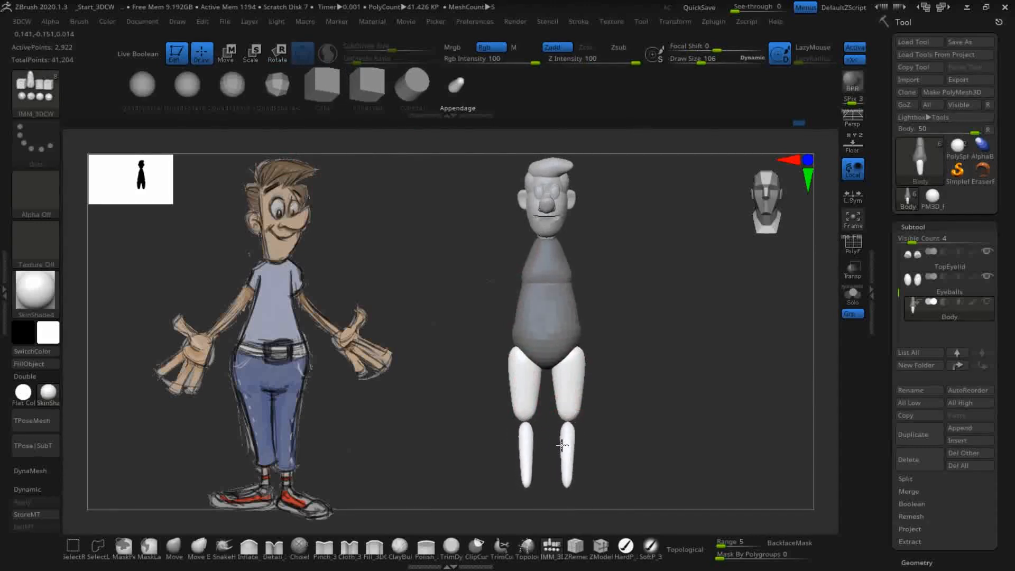
# Step: Move the lower legs up against the ends of the upper legs and slim them in side view
pyautogui.moveTo(650, 283); pyautogui.dragTo(696, 377)
pyautogui.click(286, 58)
pyautogui.moveTo(618, 383); pyautogui.dragTo(626, 380)
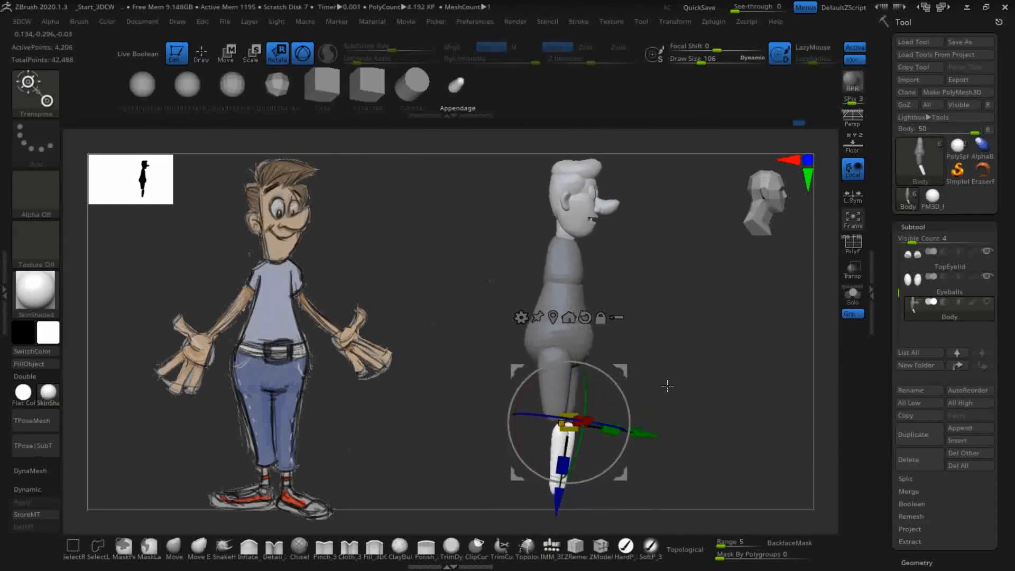
pyautogui.moveTo(617, 372)
pyautogui.mouseDown()
pyautogui.moveTo(608, 369)
pyautogui.moveTo(619, 356)
pyautogui.mouseUp()
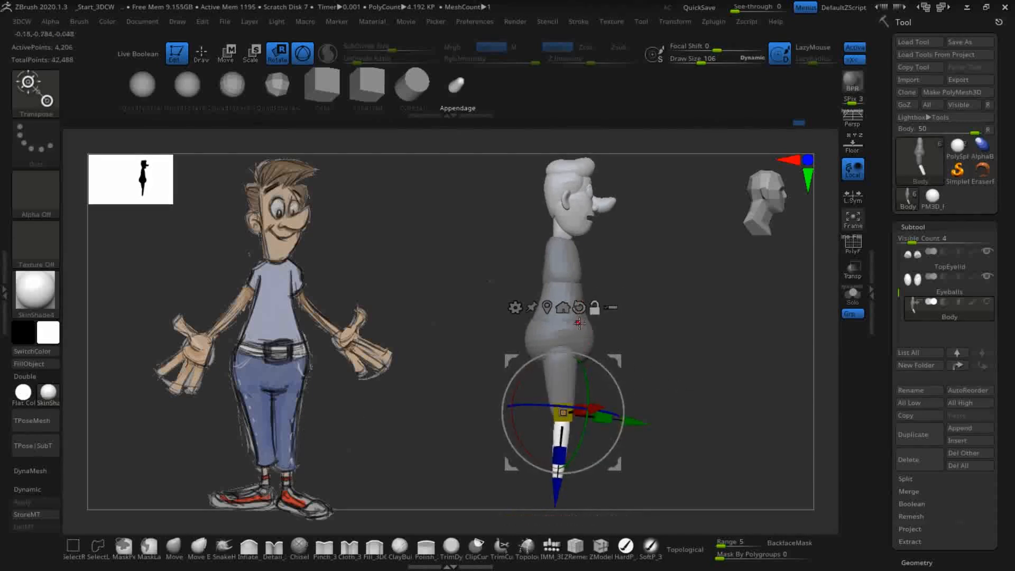
# Step: Reset the gizmo orientation and adjust the lower legs' depth, sideways position and angle to line up with the upper legs
pyautogui.click(580, 308)
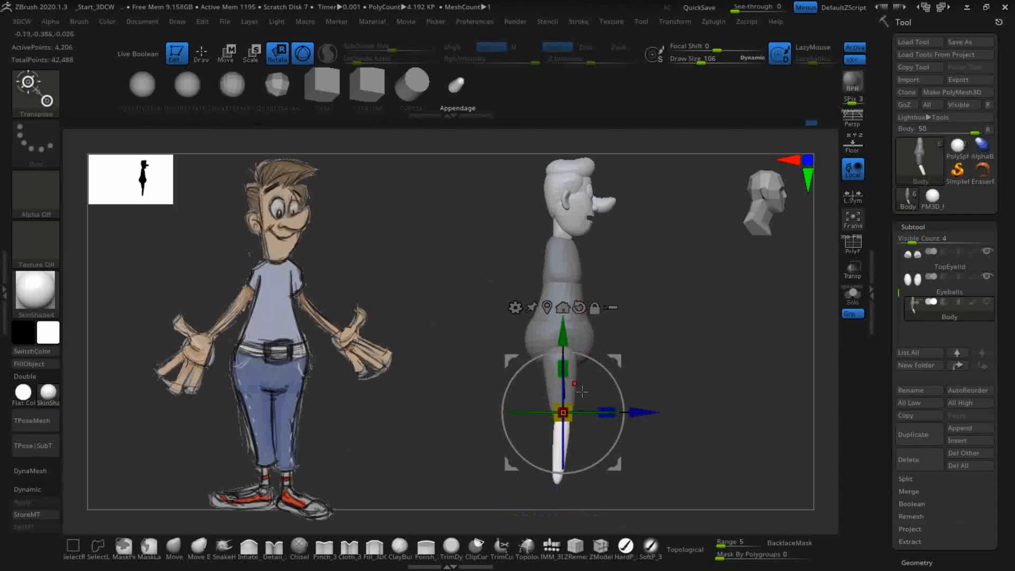
pyautogui.moveTo(610, 411); pyautogui.dragTo(606, 411)
pyautogui.moveTo(675, 431); pyautogui.dragTo(641, 432)
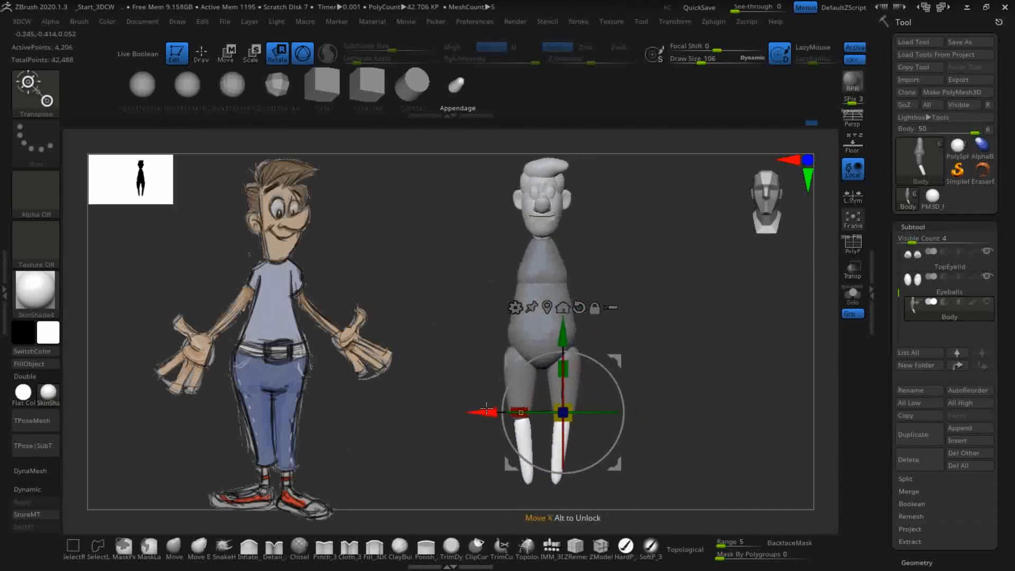
pyautogui.moveTo(502, 411); pyautogui.dragTo(508, 411)
pyautogui.moveTo(597, 380); pyautogui.dragTo(572, 408)
pyautogui.moveTo(617, 357); pyautogui.dragTo(619, 358)
pyautogui.moveTo(684, 405); pyautogui.dragTo(717, 349)
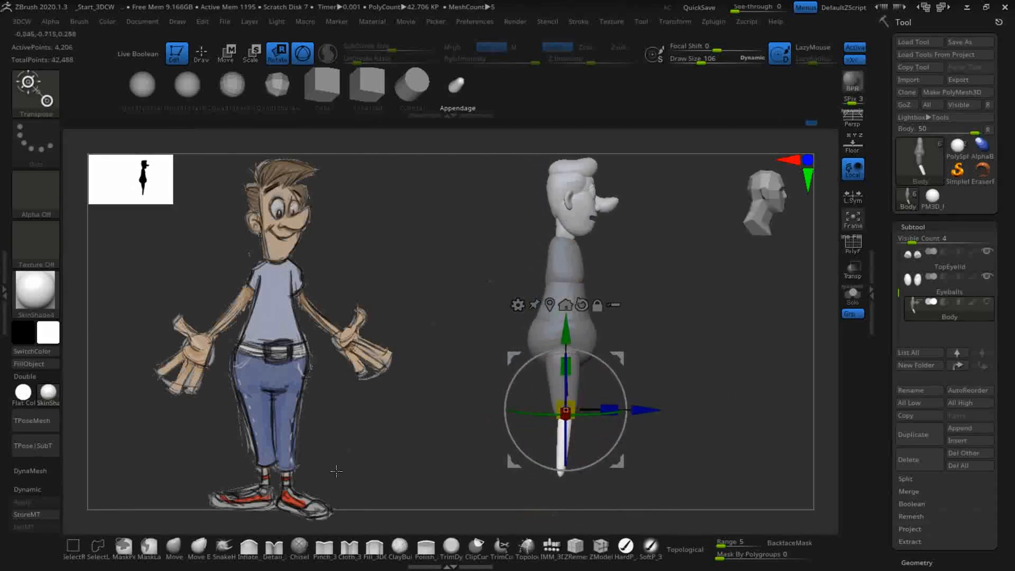
# Step: Shape the lower legs' side profile with the Move brush, pushing the calves backward below the knees
pyautogui.click(174, 548)
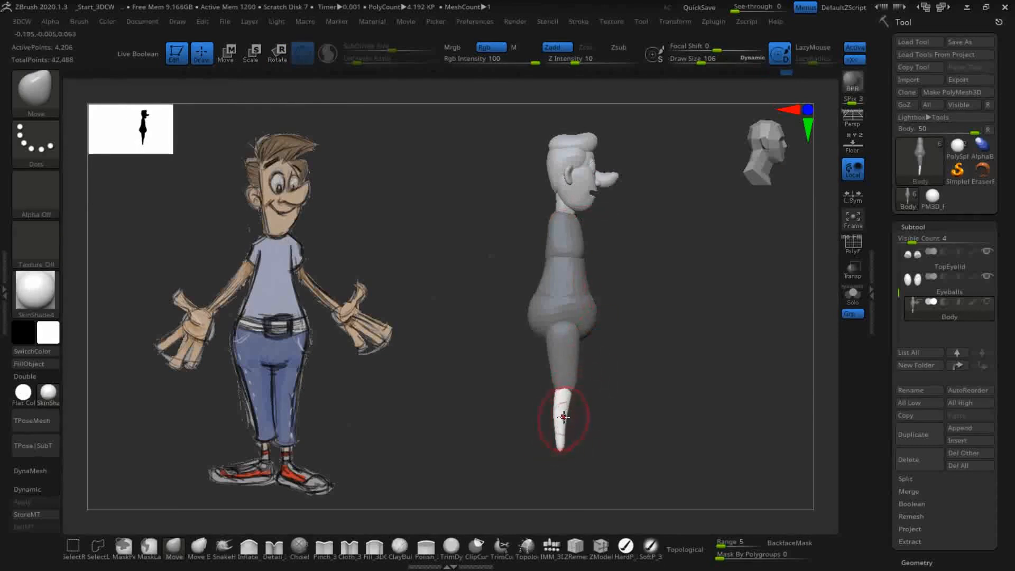
pyautogui.moveTo(633, 434); pyautogui.dragTo(604, 420)
pyautogui.moveTo(670, 438); pyautogui.dragTo(715, 427)
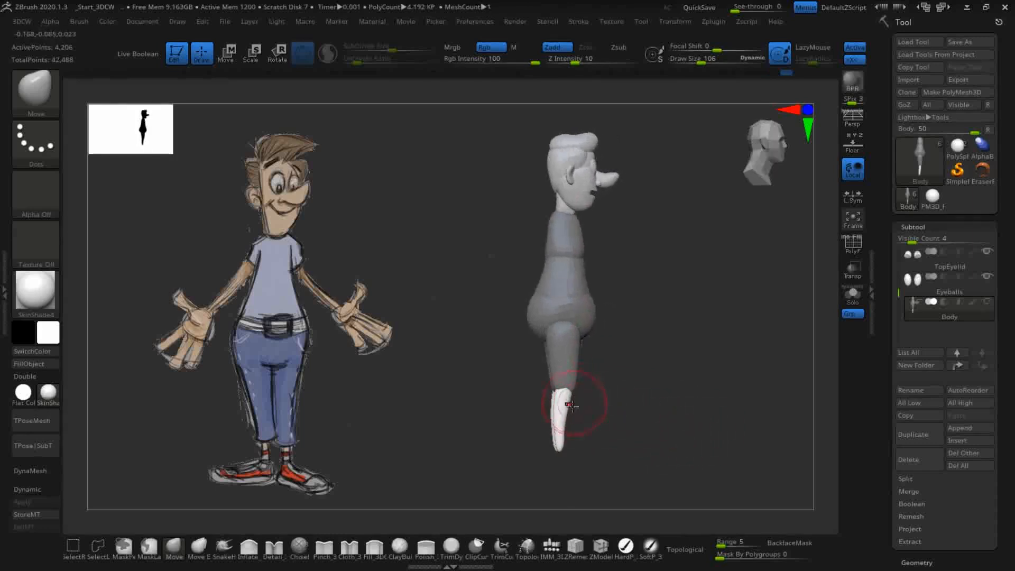
pyautogui.moveTo(578, 410)
pyautogui.mouseDown()
pyautogui.moveTo(607, 449)
pyautogui.moveTo(598, 414)
pyautogui.moveTo(590, 426)
pyautogui.moveTo(552, 396)
pyautogui.mouseUp()
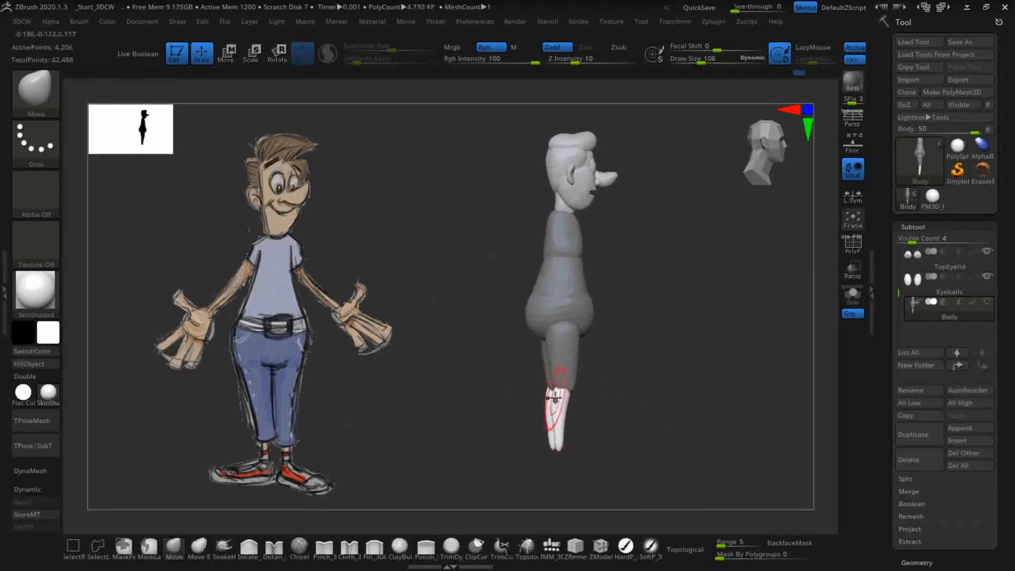
pyautogui.moveTo(630, 451); pyautogui.dragTo(555, 404)
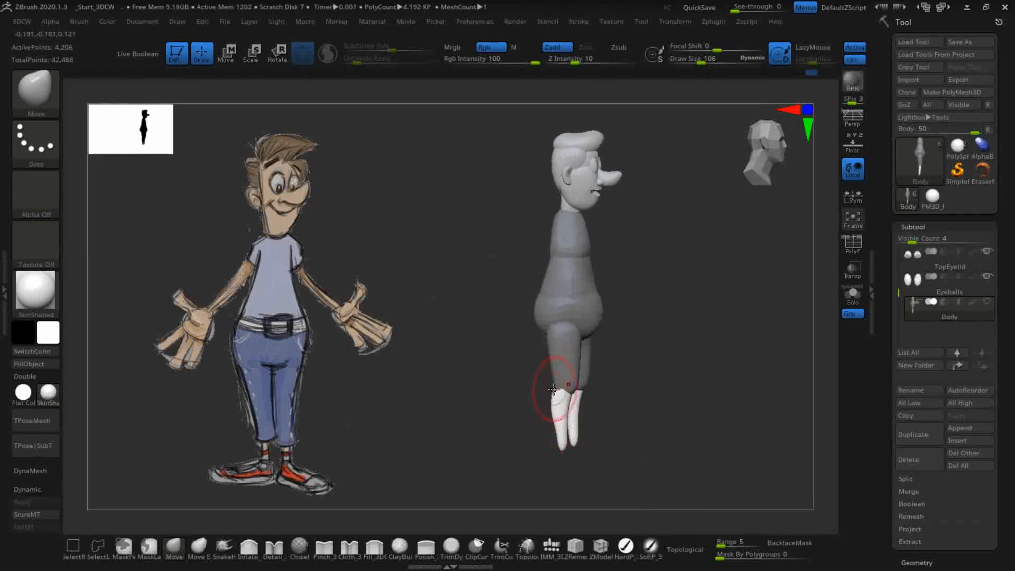
pyautogui.moveTo(633, 449); pyautogui.dragTo(666, 426)
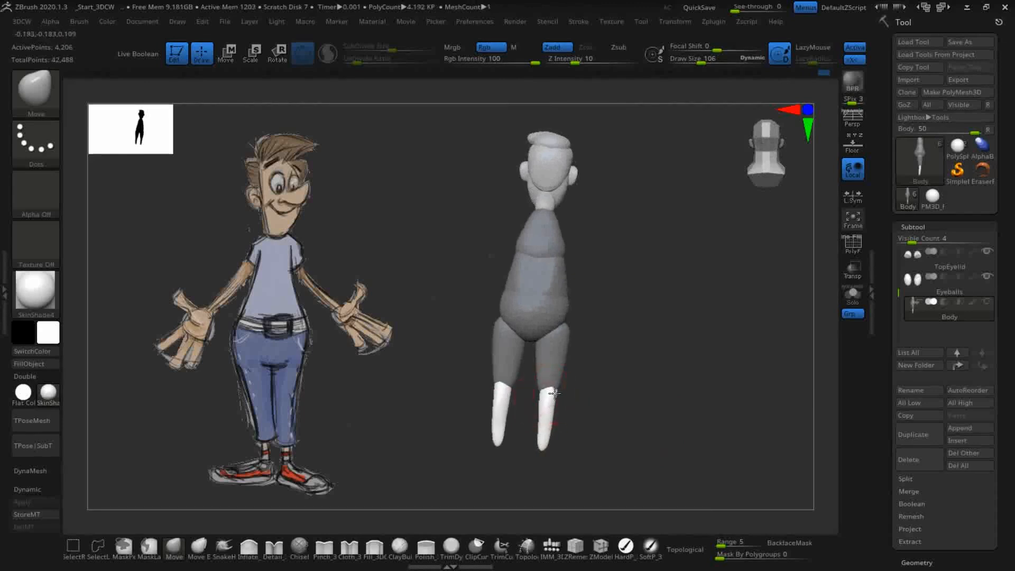
# Step: Refine the lower legs' outline from the back and front with the Move brush and smooth them
pyautogui.moveTo(634, 449); pyautogui.dragTo(571, 426)
pyautogui.moveTo(626, 447); pyautogui.dragTo(532, 458)
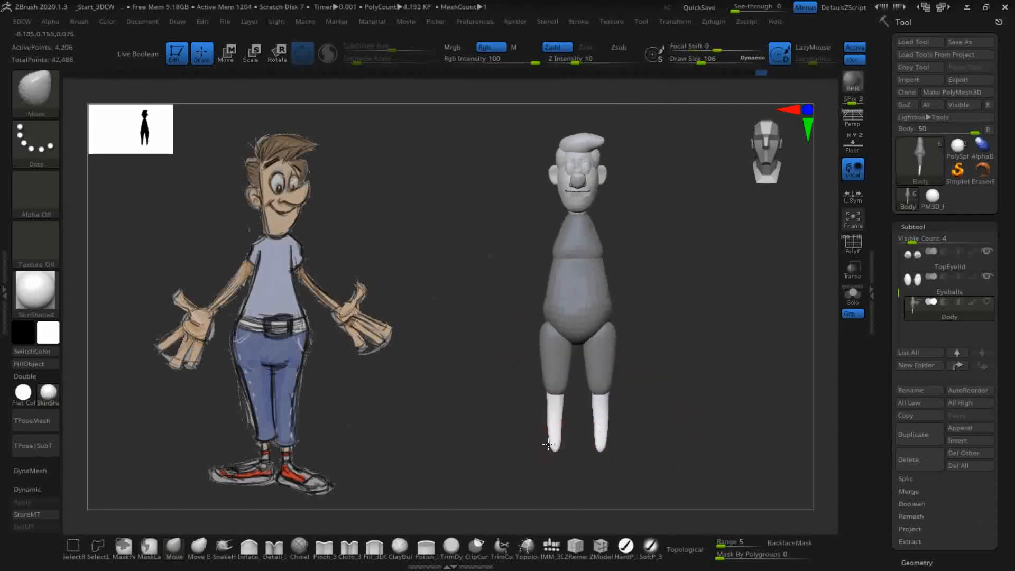
pyautogui.moveTo(639, 423)
pyautogui.mouseDown()
pyautogui.moveTo(703, 379)
pyautogui.moveTo(703, 399)
pyautogui.moveTo(584, 409)
pyautogui.moveTo(664, 376)
pyautogui.moveTo(638, 426)
pyautogui.mouseUp()
pyautogui.moveTo(557, 407)
pyautogui.mouseDown()
pyautogui.moveTo(596, 446)
pyautogui.moveTo(626, 408)
pyautogui.moveTo(700, 427)
pyautogui.moveTo(673, 431)
pyautogui.moveTo(663, 309)
pyautogui.mouseUp()
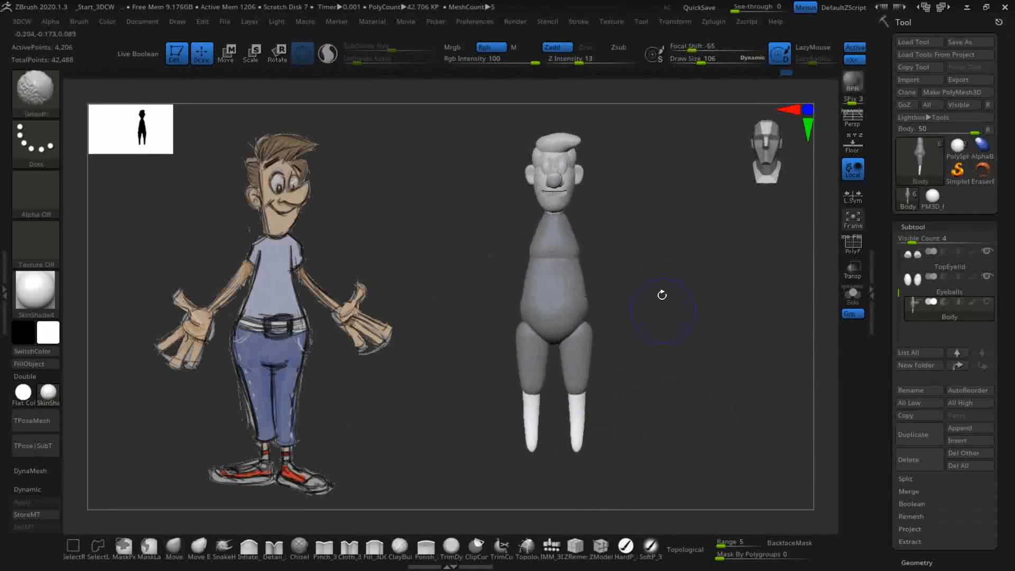
pyautogui.moveTo(592, 395); pyautogui.dragTo(597, 412)
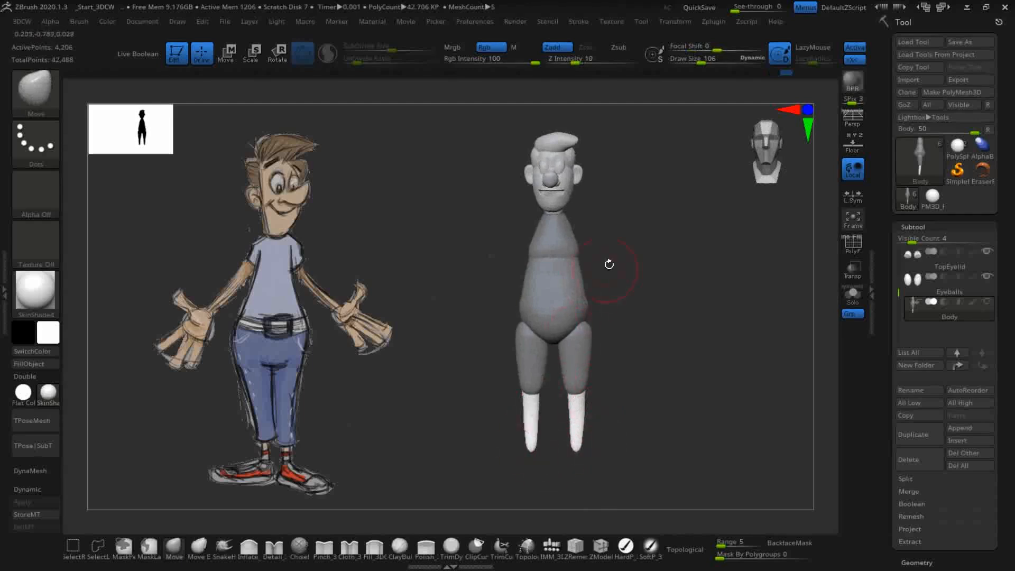
# Step: Clear the mask from the whole Body subtool
pyautogui.moveTo(660, 399)
pyautogui.keyDown('alt'); pyautogui.mouseDown()
pyautogui.moveTo(672, 417)
pyautogui.moveTo(695, 410)
pyautogui.moveTo(680, 347)
pyautogui.moveTo(696, 376)
pyautogui.moveTo(535, 383)
pyautogui.moveTo(592, 372)
pyautogui.mouseUp(); pyautogui.keyUp('alt')
pyautogui.moveTo(627, 400)
pyautogui.keyDown('alt'); pyautogui.mouseDown()
pyautogui.moveTo(635, 444)
pyautogui.moveTo(495, 438)
pyautogui.moveTo(485, 447)
pyautogui.mouseUp(); pyautogui.keyUp('alt')
pyautogui.moveTo(577, 443)
pyautogui.keyDown('alt'); pyautogui.mouseDown()
pyautogui.moveTo(709, 433)
pyautogui.moveTo(726, 447)
pyautogui.mouseUp(); pyautogui.keyUp('alt')
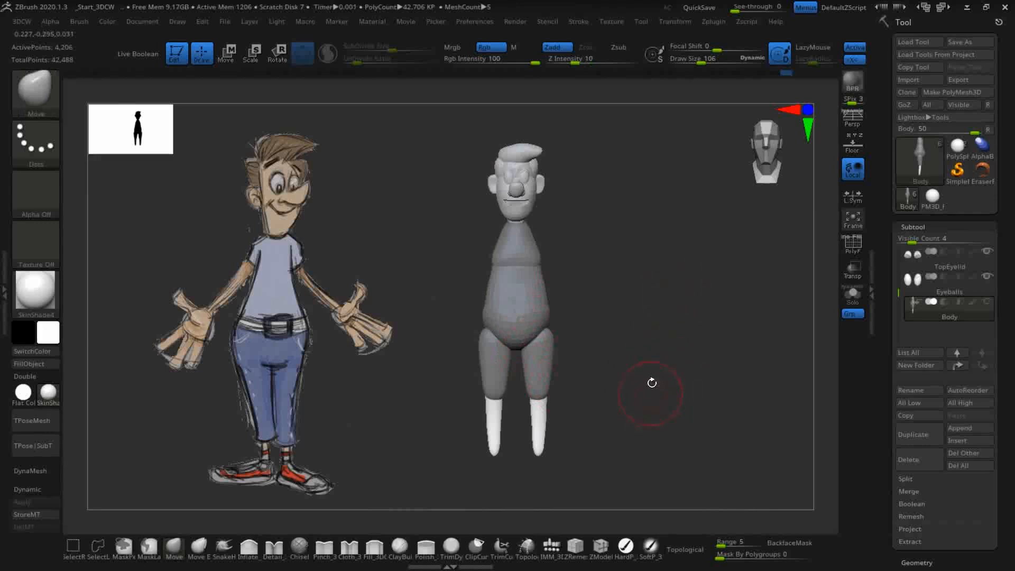
pyautogui.keyDown('ctrl'); pyautogui.moveTo(647, 356); pyautogui.dragTo(717, 480); pyautogui.keyUp('ctrl')
pyautogui.moveTo(689, 353); pyautogui.dragTo(696, 316)
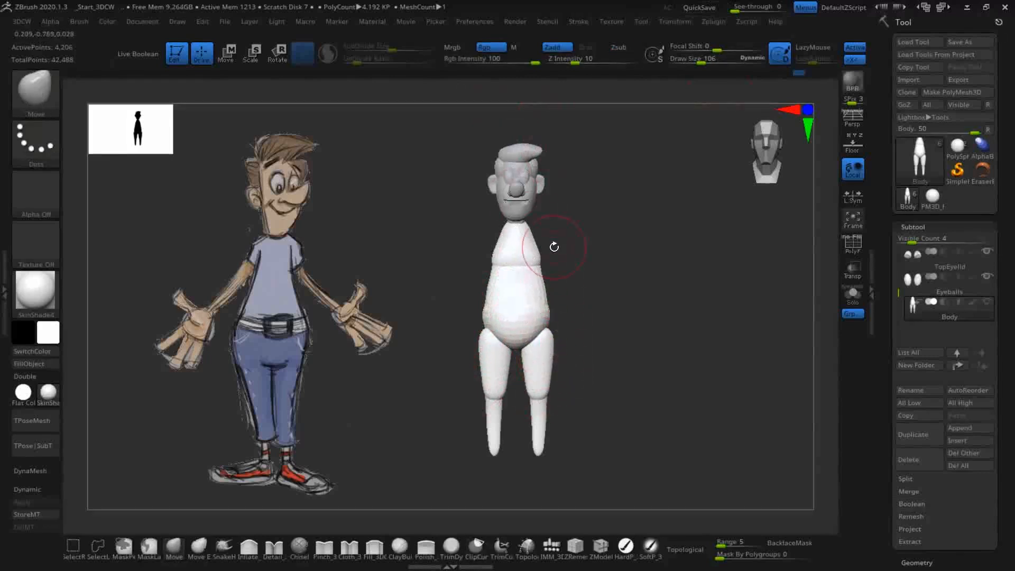
# Step: Isolate the upper legs, mask them completely and show the rest of the body again
pyautogui.keyDown('ctrl'); pyautogui.keyDown('shift'); pyautogui.click(537, 363); pyautogui.keyUp('shift'); pyautogui.keyUp('ctrl')
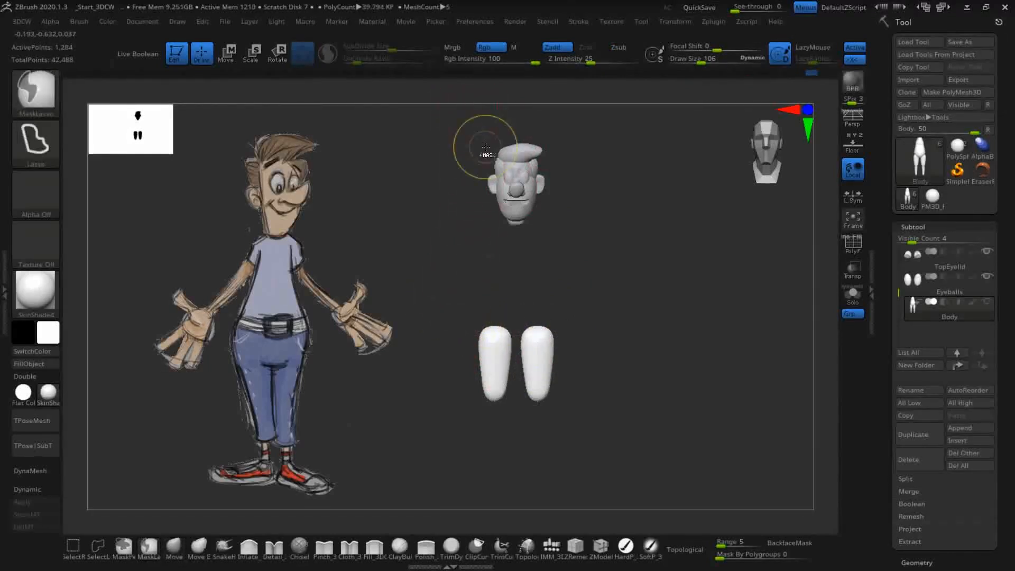
pyautogui.moveTo(451, 318)
pyautogui.keyDown('ctrl'); pyautogui.mouseDown()
pyautogui.moveTo(520, 299)
pyautogui.moveTo(598, 412)
pyautogui.moveTo(455, 471)
pyautogui.moveTo(447, 338)
pyautogui.mouseUp(); pyautogui.keyUp('ctrl')
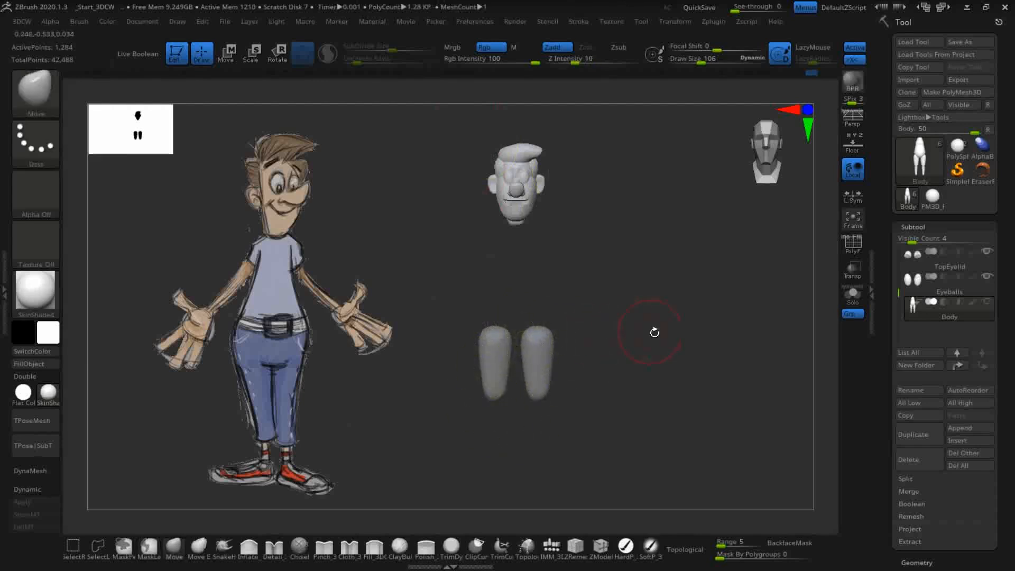
pyautogui.hotkey('ctrl', 'shift')
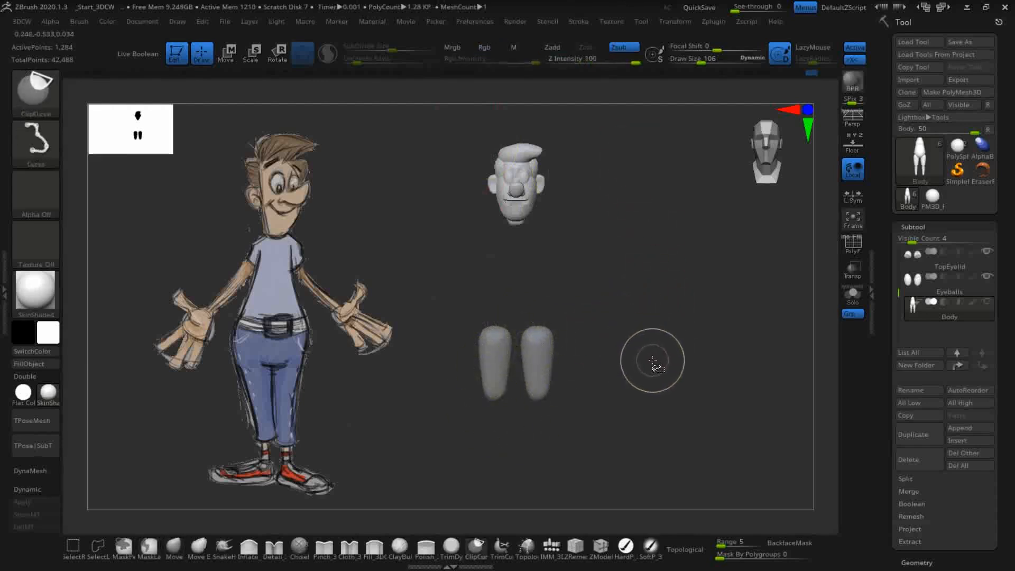
pyautogui.keyDown('ctrl'); pyautogui.keyDown('shift'); pyautogui.click(659, 362); pyautogui.keyUp('shift'); pyautogui.keyUp('ctrl')
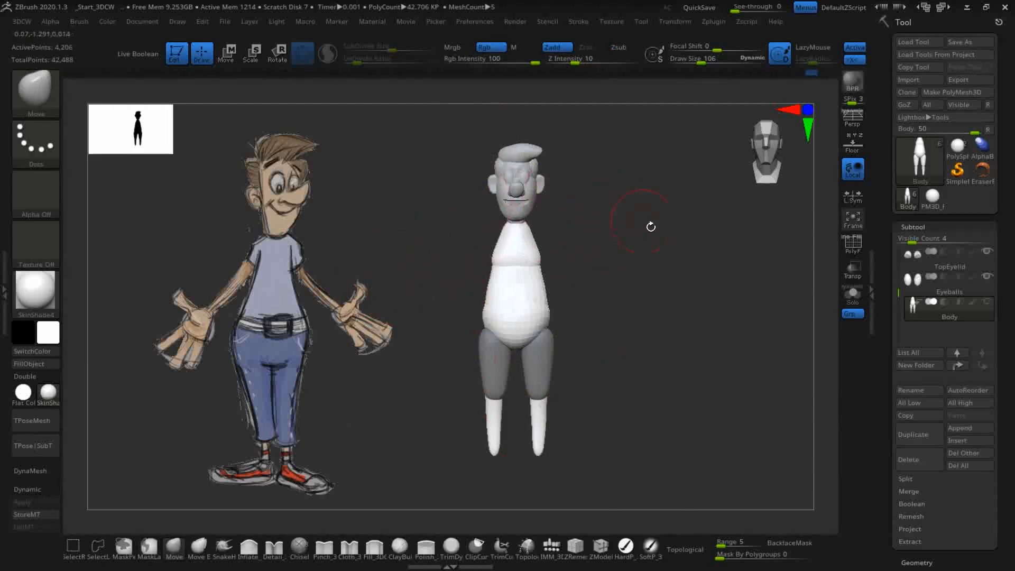
# Step: Invert the mask to free the upper legs and pull their tops up over the hips with the Move brush
pyautogui.press('ctrl')
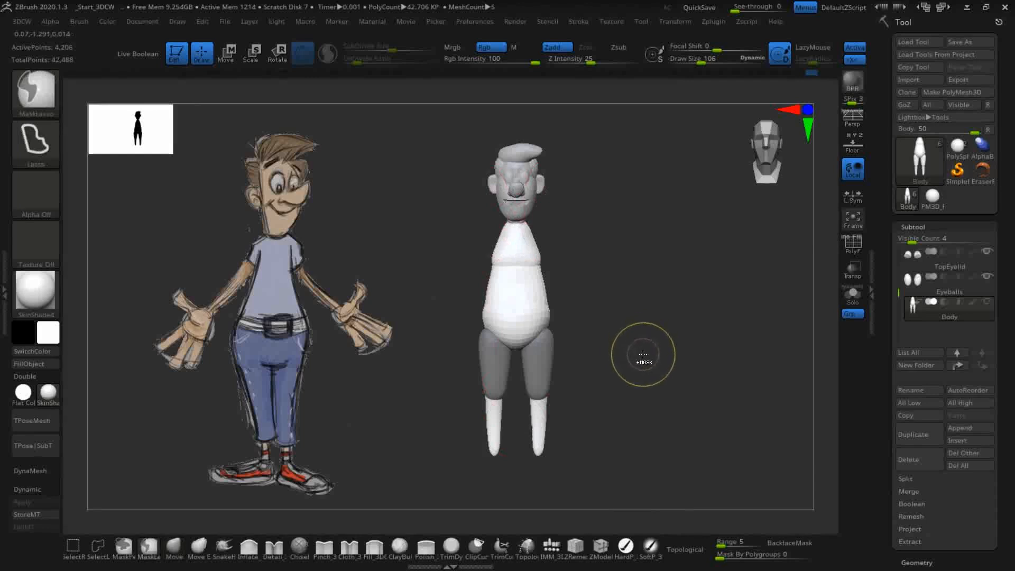
pyautogui.keyDown('ctrl'); pyautogui.click(641, 350); pyautogui.keyUp('ctrl')
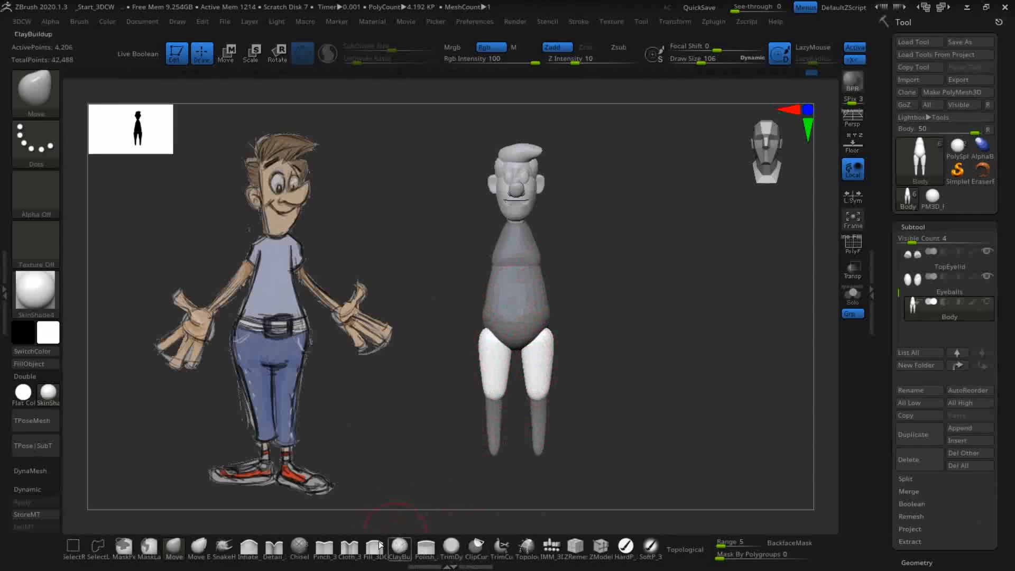
pyautogui.click(170, 548)
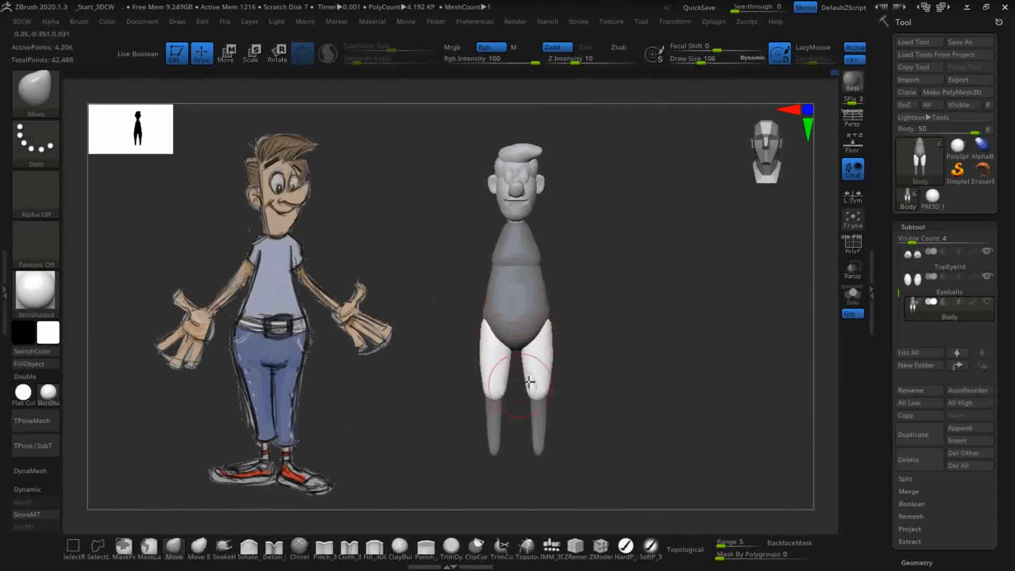
pyautogui.moveTo(610, 349); pyautogui.dragTo(532, 329)
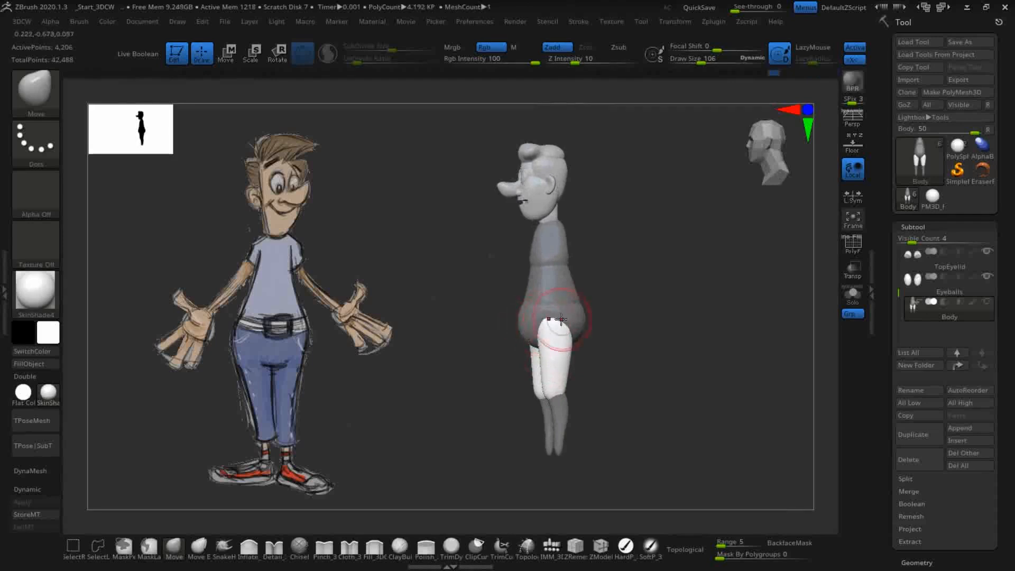
pyautogui.moveTo(624, 367); pyautogui.dragTo(601, 363)
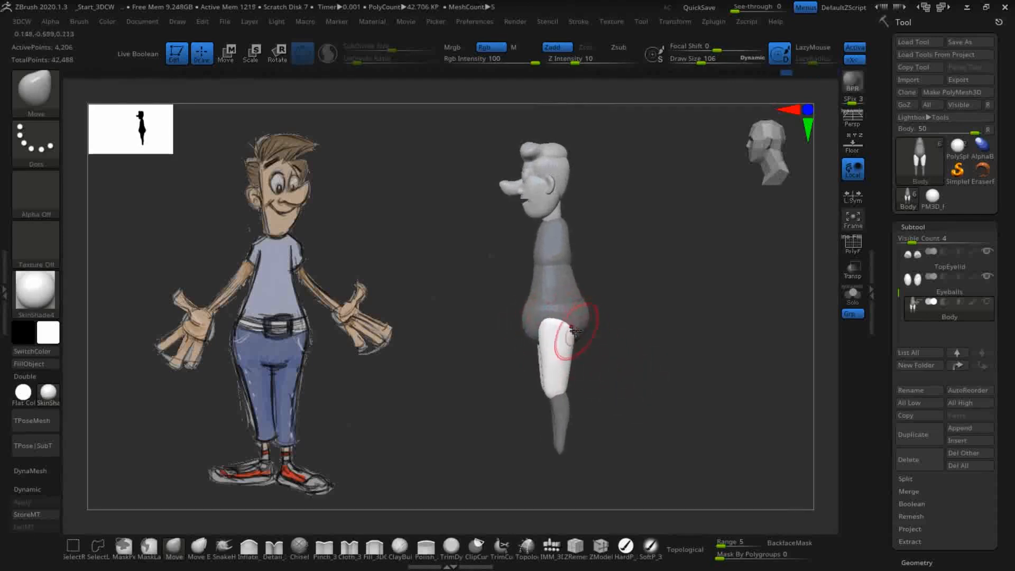
pyautogui.moveTo(660, 357); pyautogui.dragTo(562, 334)
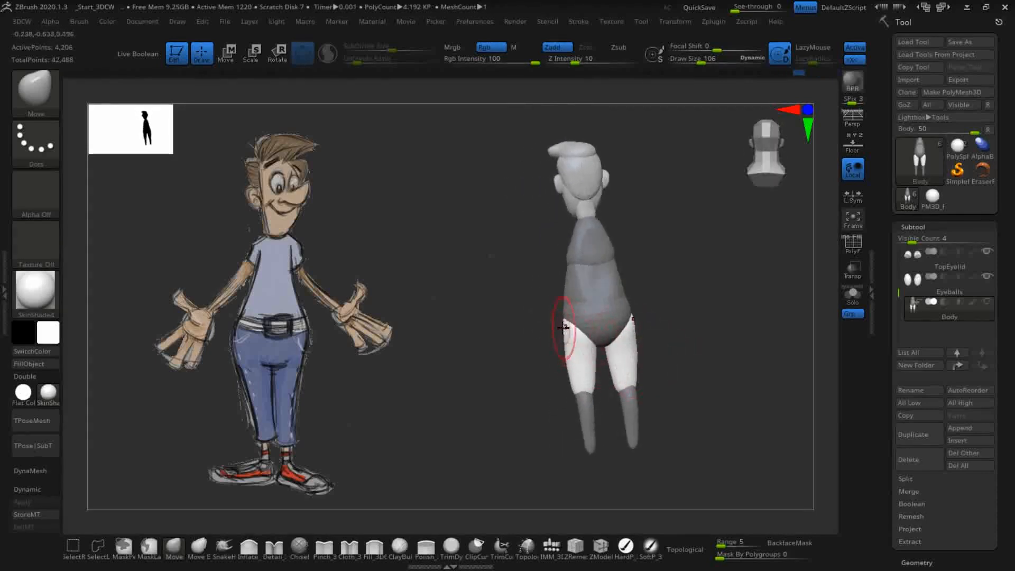
# Step: Refine the upper legs' side and front outlines with the Move brush, giving the outer thighs a fuller curve
pyautogui.moveTo(693, 391)
pyautogui.mouseDown()
pyautogui.moveTo(727, 388)
pyautogui.moveTo(665, 379)
pyautogui.mouseUp()
pyautogui.moveTo(543, 354); pyautogui.dragTo(540, 361)
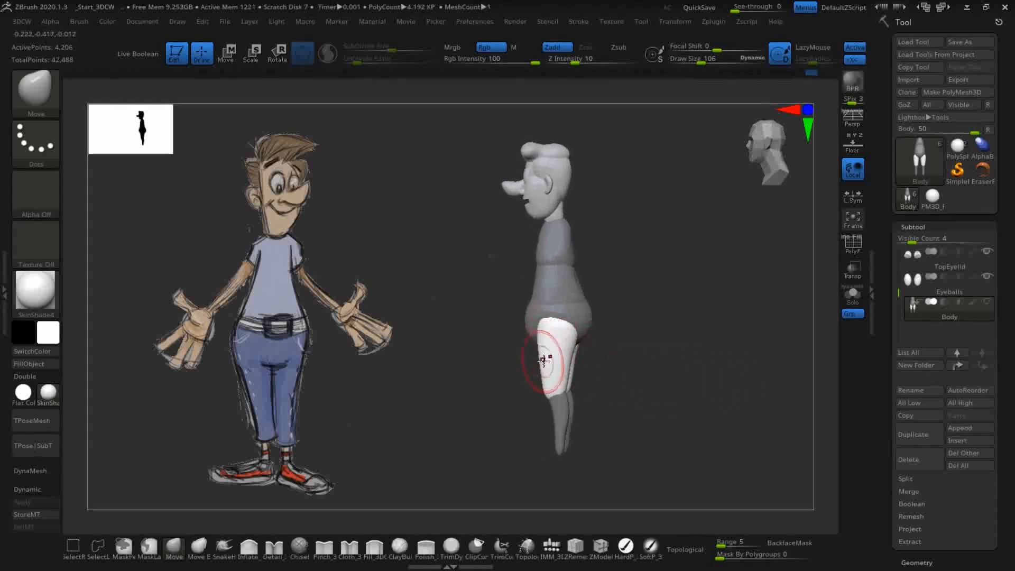
pyautogui.moveTo(740, 388); pyautogui.dragTo(629, 361)
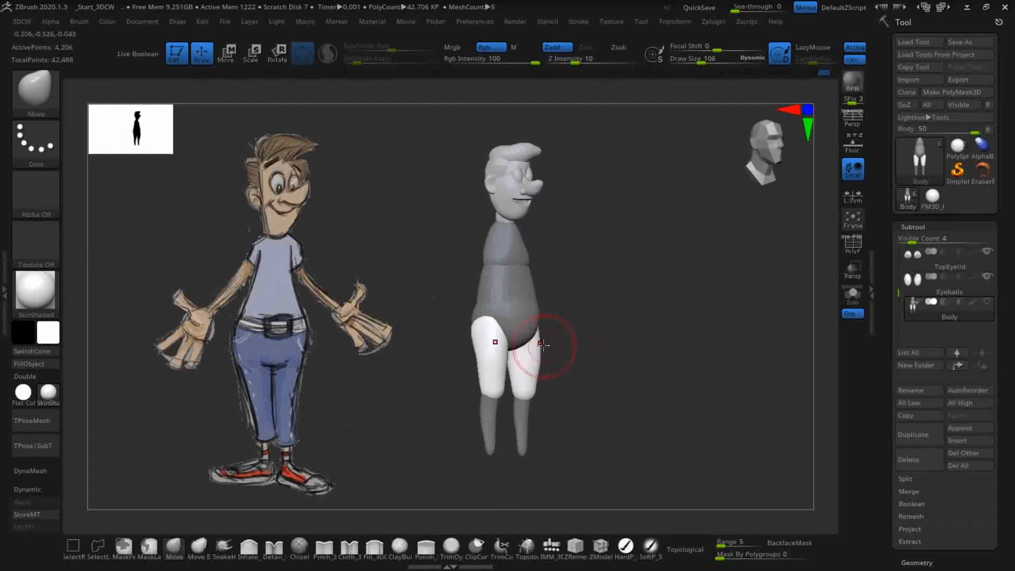
pyautogui.moveTo(615, 392)
pyautogui.mouseDown()
pyautogui.moveTo(589, 420)
pyautogui.moveTo(603, 394)
pyautogui.moveTo(565, 356)
pyautogui.mouseUp()
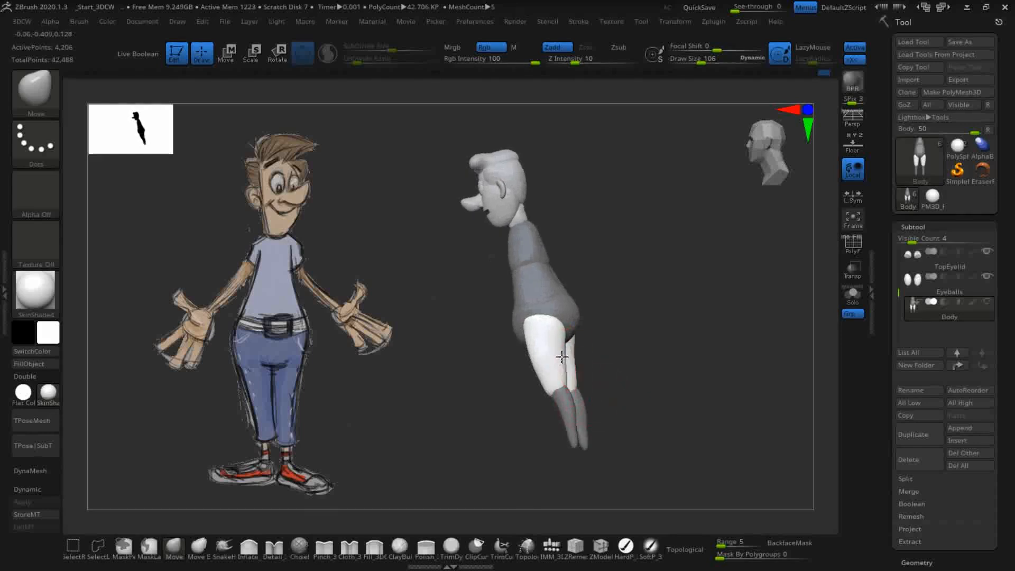
pyautogui.moveTo(710, 364); pyautogui.dragTo(631, 340)
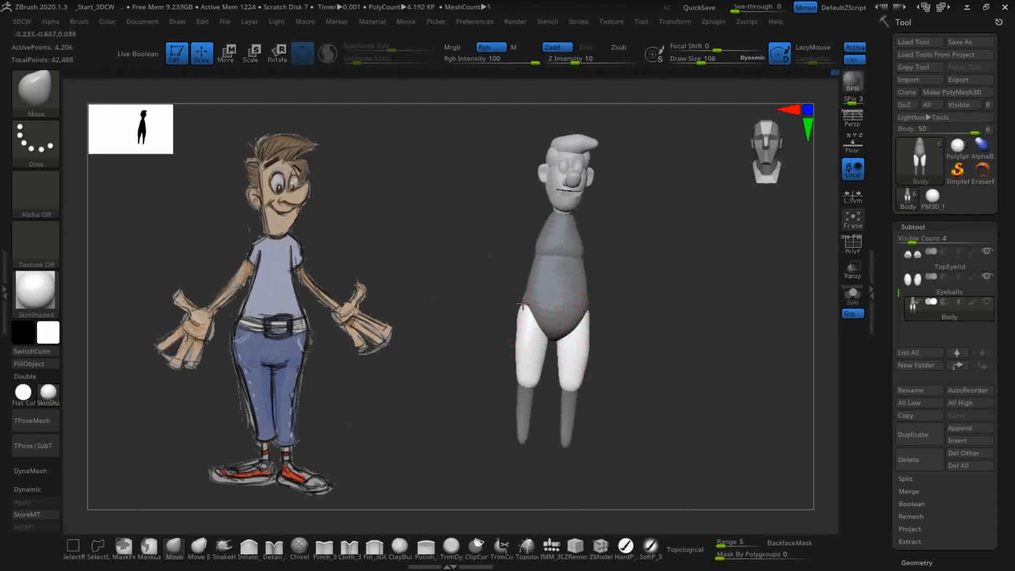
pyautogui.moveTo(577, 353); pyautogui.dragTo(555, 324)
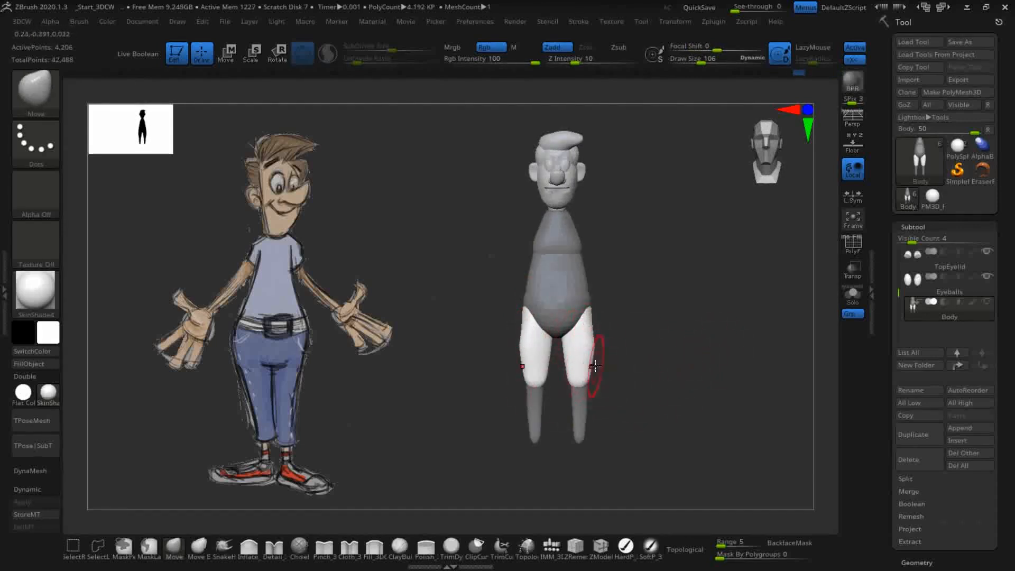
pyautogui.moveTo(712, 381)
pyautogui.mouseDown()
pyautogui.moveTo(650, 390)
pyautogui.moveTo(712, 378)
pyautogui.mouseUp()
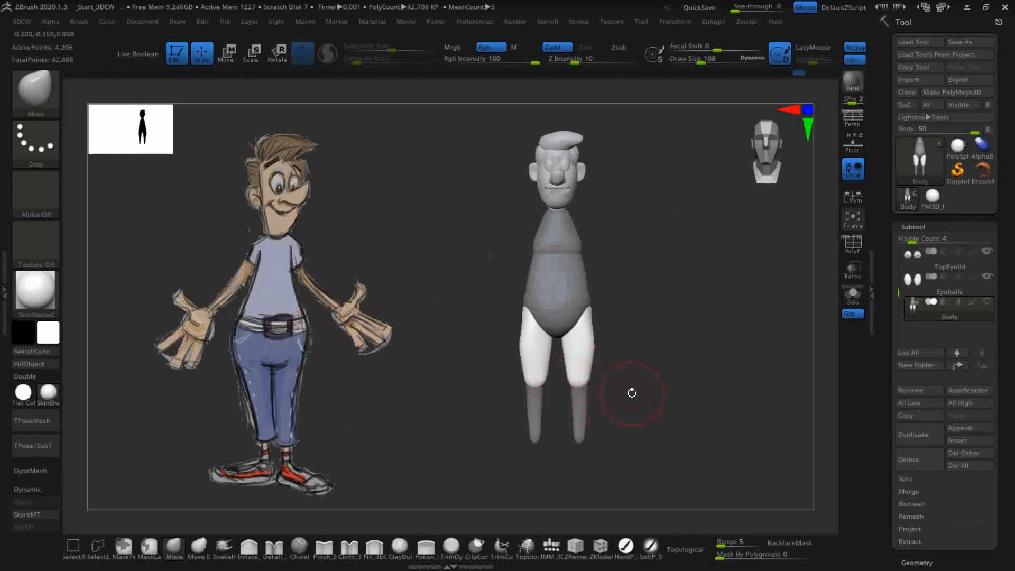
# Step: Clear the mask from the Body subtool and ready the IMM_3DCW insert brush for the knees
pyautogui.moveTo(649, 384); pyautogui.dragTo(726, 312)
pyautogui.moveTo(671, 400)
pyautogui.mouseDown()
pyautogui.moveTo(671, 340)
pyautogui.moveTo(668, 426)
pyautogui.mouseUp()
pyautogui.moveTo(681, 356); pyautogui.dragTo(667, 425)
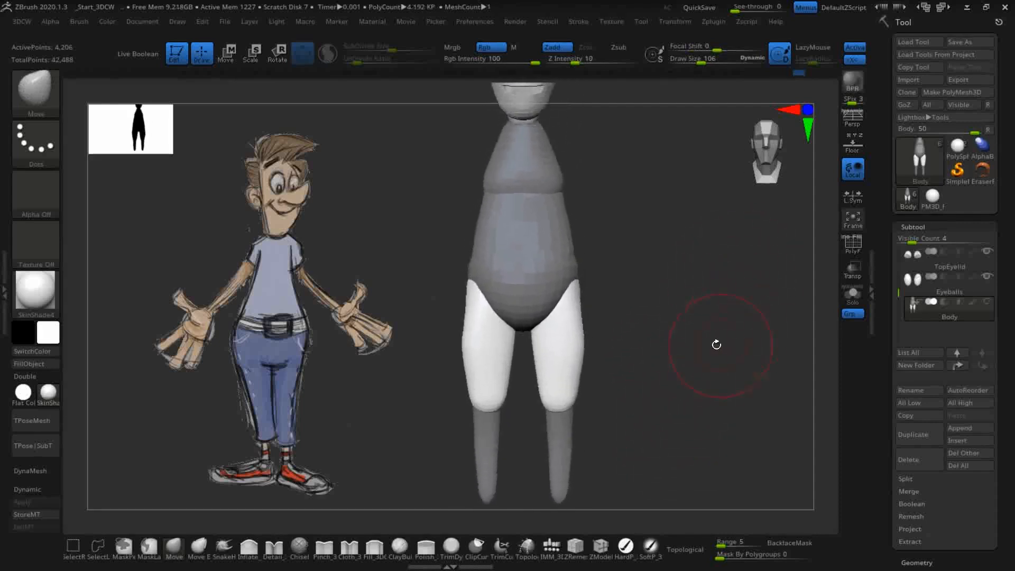
pyautogui.keyDown('alt'); pyautogui.moveTo(667, 350); pyautogui.dragTo(655, 317); pyautogui.keyUp('alt')
pyautogui.keyDown('alt'); pyautogui.moveTo(666, 376); pyautogui.dragTo(664, 314); pyautogui.keyUp('alt')
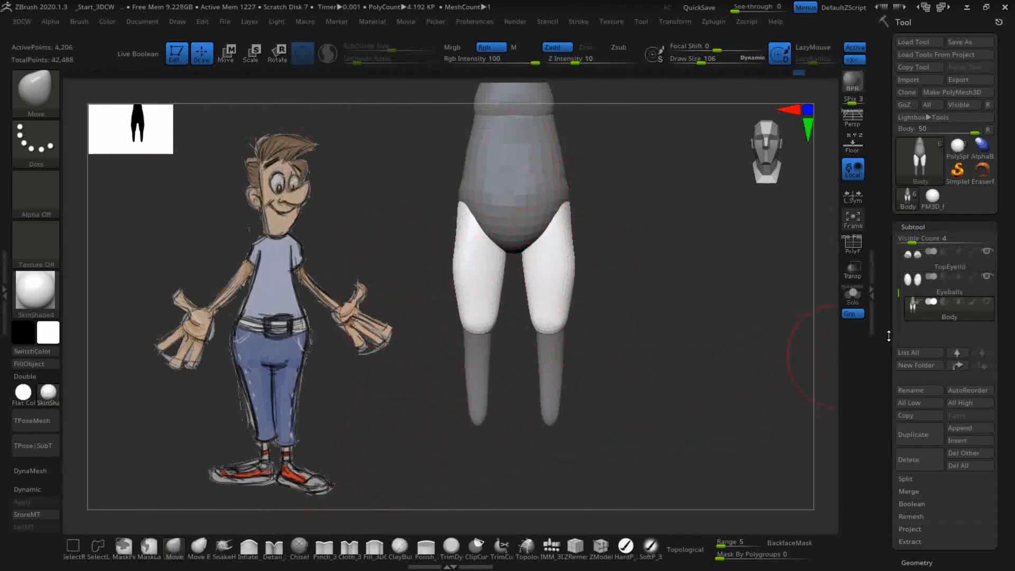
pyautogui.click(551, 546)
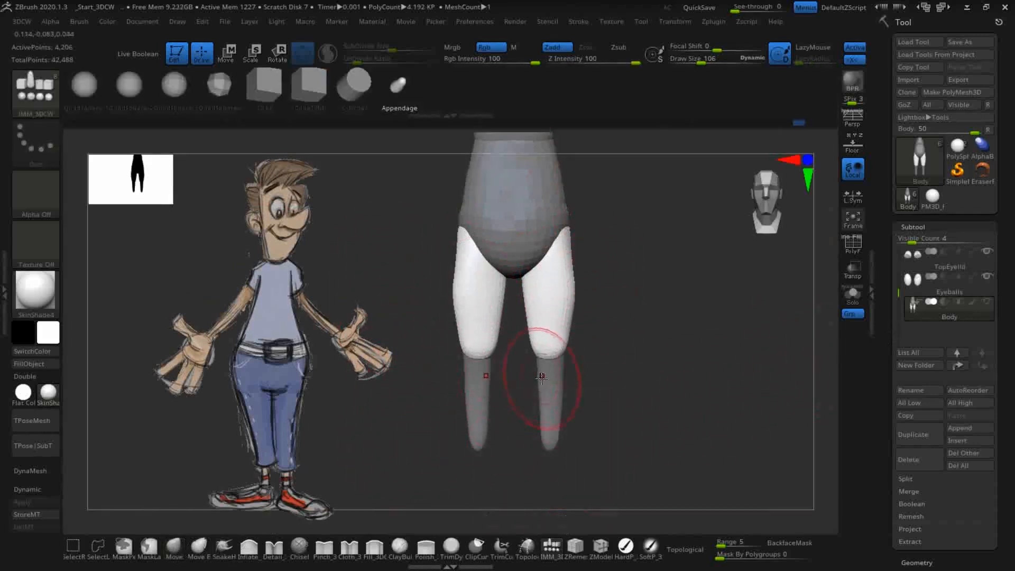
pyautogui.keyDown('ctrl'); pyautogui.moveTo(673, 344); pyautogui.dragTo(748, 413); pyautogui.keyUp('ctrl')
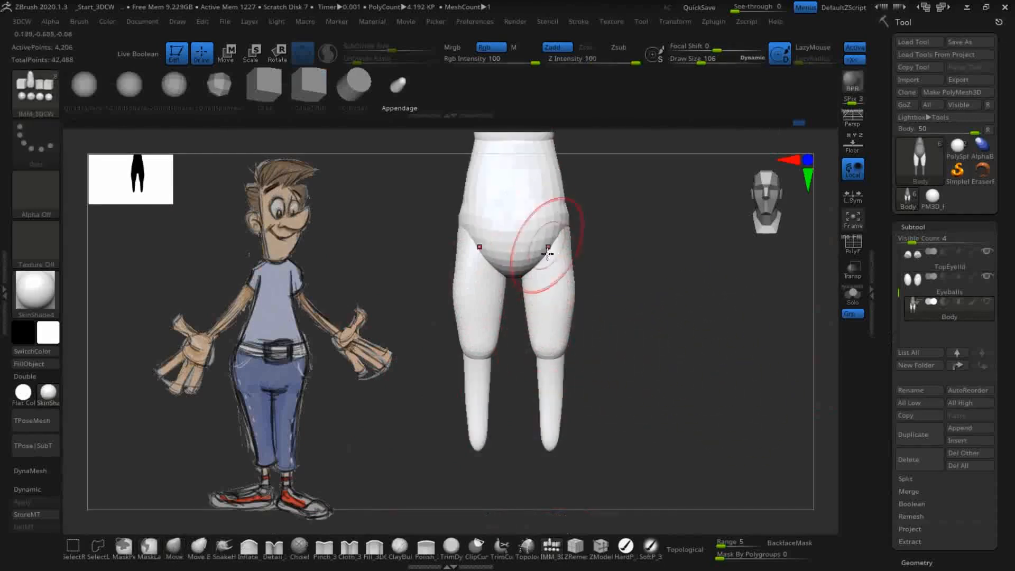
pyautogui.press('ctrl')
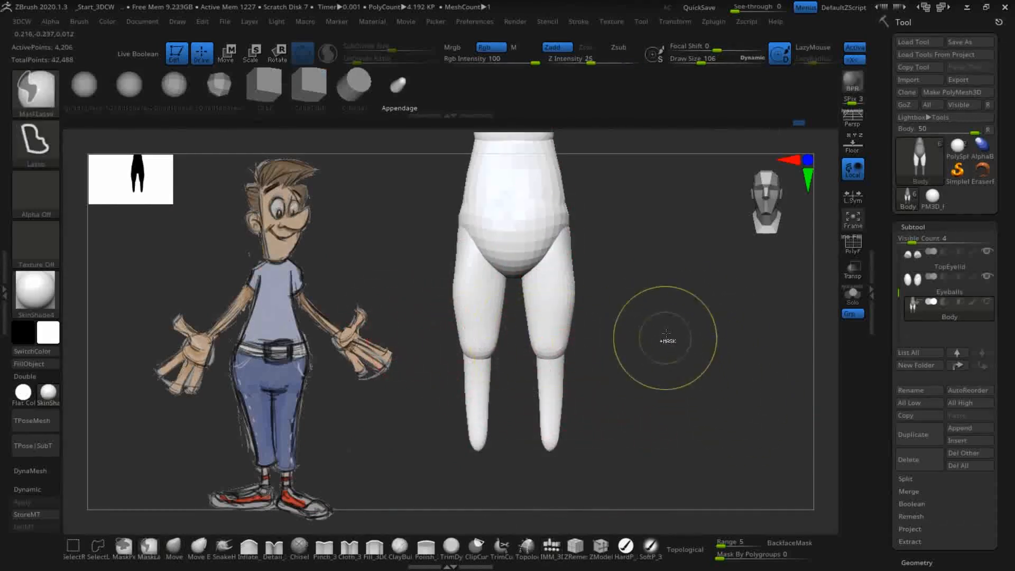
pyautogui.keyDown('ctrl'); pyautogui.moveTo(673, 341); pyautogui.dragTo(732, 407); pyautogui.keyUp('ctrl')
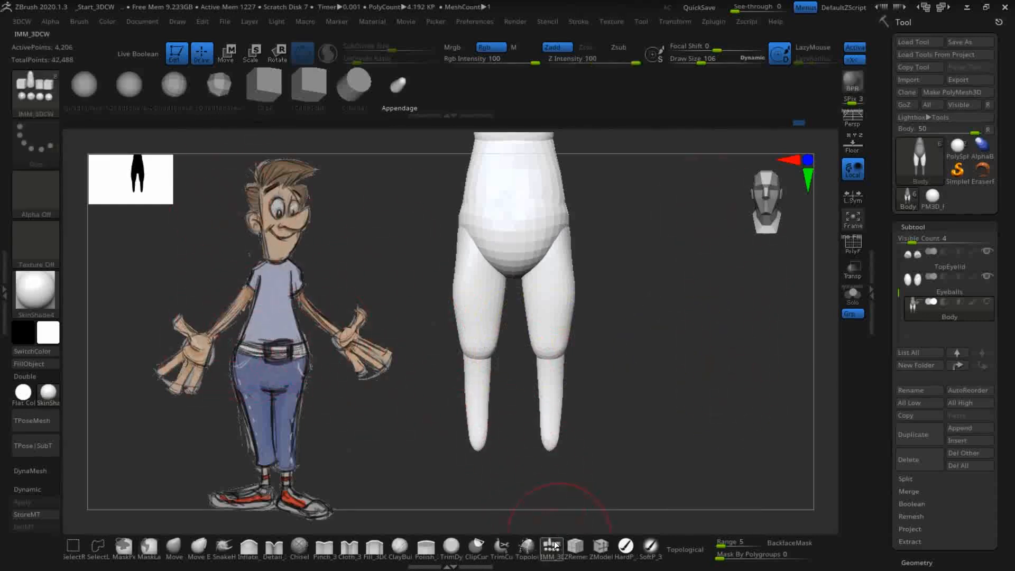
# Step: Insert a small QuadSphere-2 mesh symmetrically at both knees
pyautogui.click(129, 88)
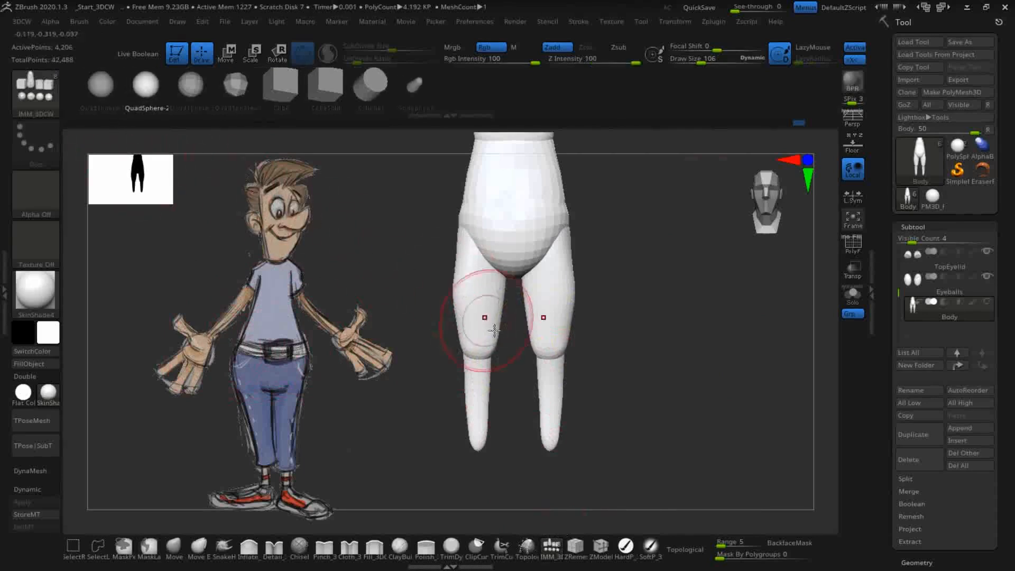
pyautogui.moveTo(549, 359); pyautogui.dragTo(554, 368)
pyautogui.moveTo(673, 377); pyautogui.dragTo(615, 390)
# Step: Move the inserted spheres with the gizmo so that they sit against the fronts of the knees
pyautogui.click(228, 53)
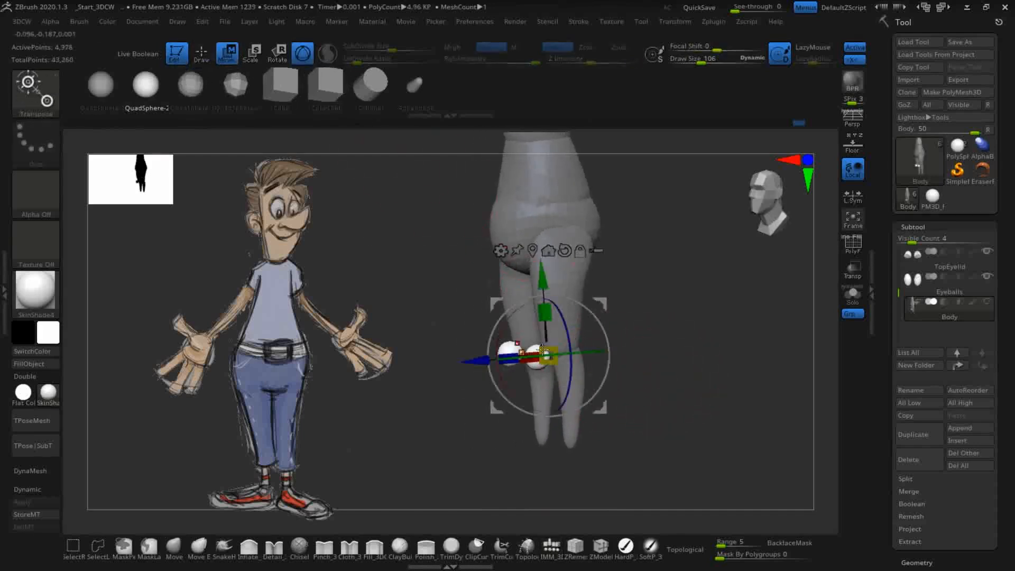
pyautogui.moveTo(718, 380); pyautogui.dragTo(712, 399)
pyautogui.moveTo(494, 299); pyautogui.dragTo(516, 301)
pyautogui.moveTo(664, 396)
pyautogui.keyDown('shift'); pyautogui.mouseDown()
pyautogui.moveTo(720, 396)
pyautogui.moveTo(687, 383)
pyautogui.moveTo(695, 376)
pyautogui.moveTo(723, 421)
pyautogui.moveTo(741, 397)
pyautogui.mouseUp(); pyautogui.keyUp('shift')
pyautogui.keyDown('alt'); pyautogui.moveTo(704, 367); pyautogui.dragTo(758, 316); pyautogui.keyUp('alt')
pyautogui.moveTo(659, 224); pyautogui.dragTo(663, 219)
pyautogui.moveTo(753, 302)
pyautogui.mouseDown()
pyautogui.moveTo(732, 324)
pyautogui.moveTo(696, 309)
pyautogui.mouseUp()
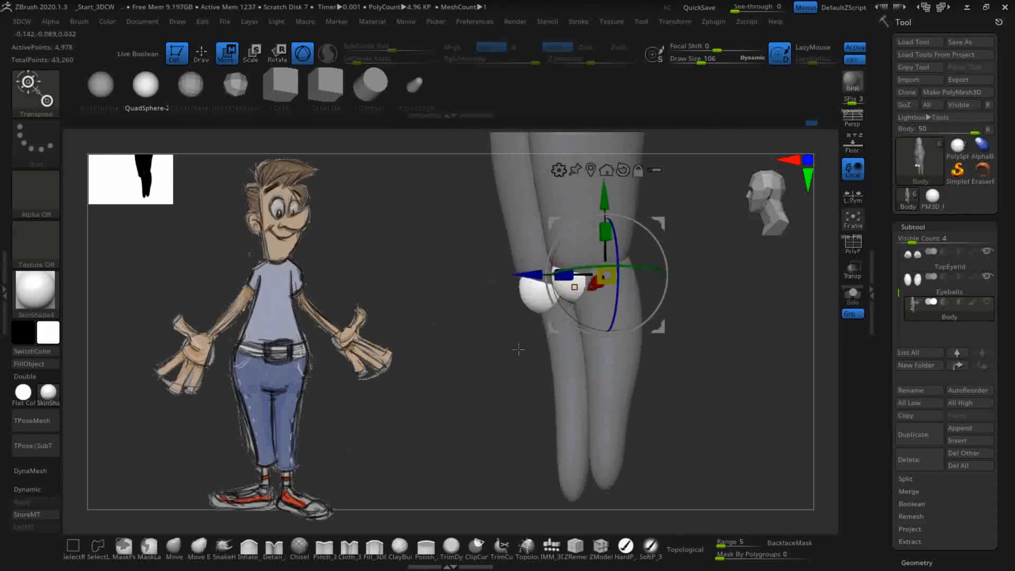
# Step: Shape the knee spheres into kneecaps with the Move brush, widening their upper edges and using a draw size of 42 for refinements
pyautogui.click(174, 551)
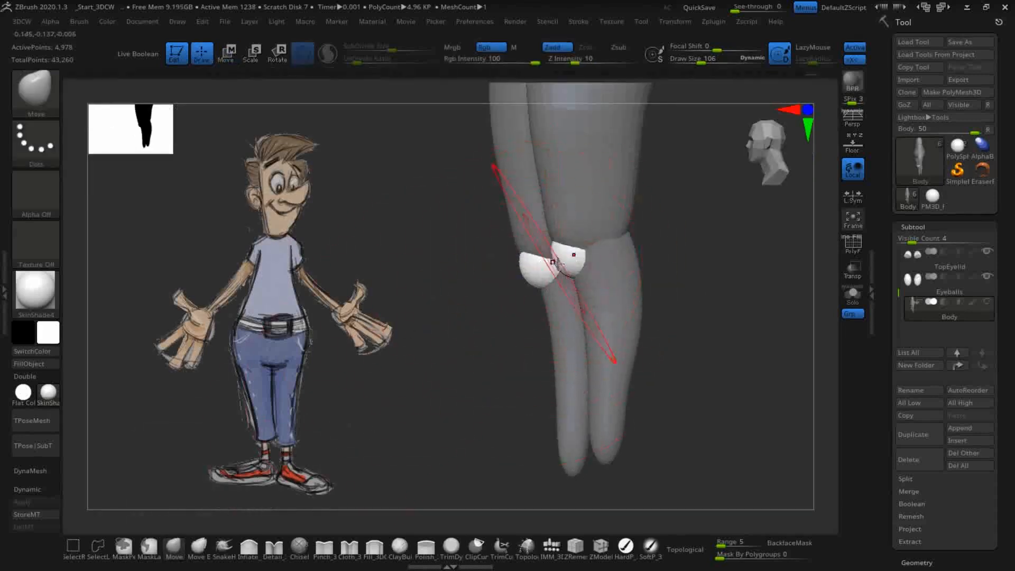
pyautogui.keyDown('shift'); pyautogui.moveTo(737, 313); pyautogui.dragTo(755, 310); pyautogui.keyUp('shift')
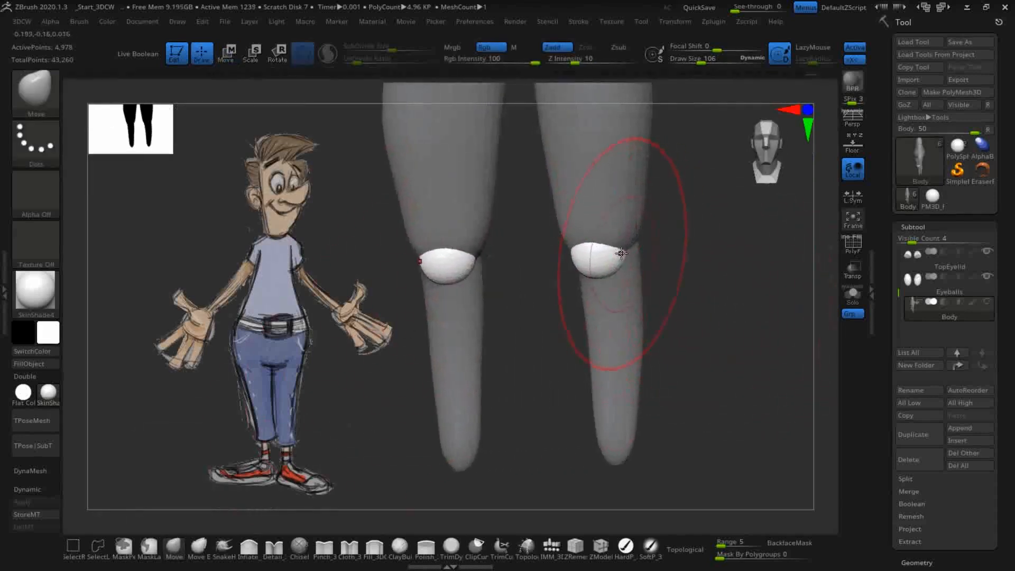
pyautogui.moveTo(620, 243); pyautogui.dragTo(622, 241)
pyautogui.moveTo(710, 326); pyautogui.dragTo(725, 332)
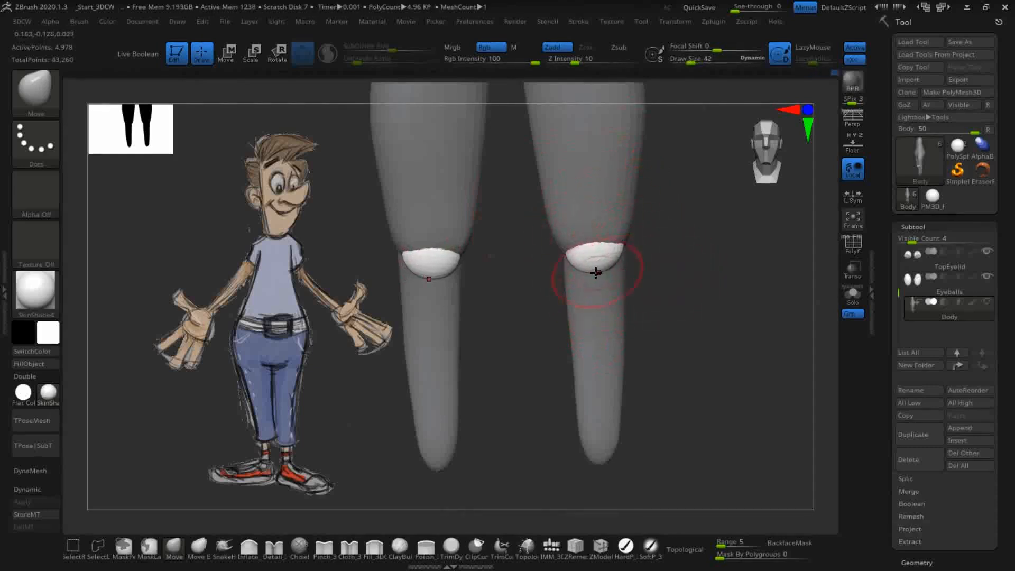
pyautogui.moveTo(724, 340); pyautogui.dragTo(602, 272)
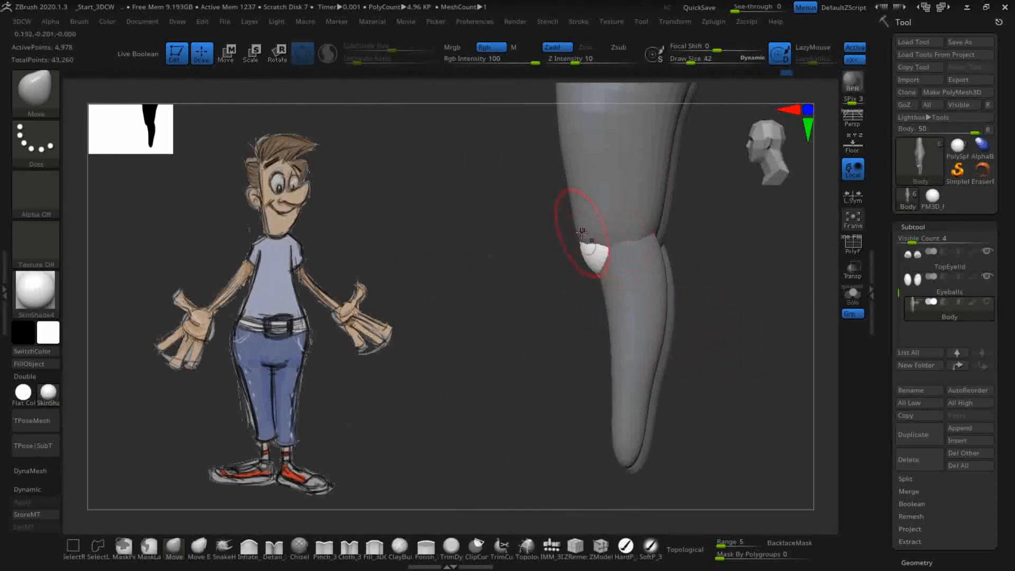
pyautogui.moveTo(704, 253); pyautogui.dragTo(738, 300)
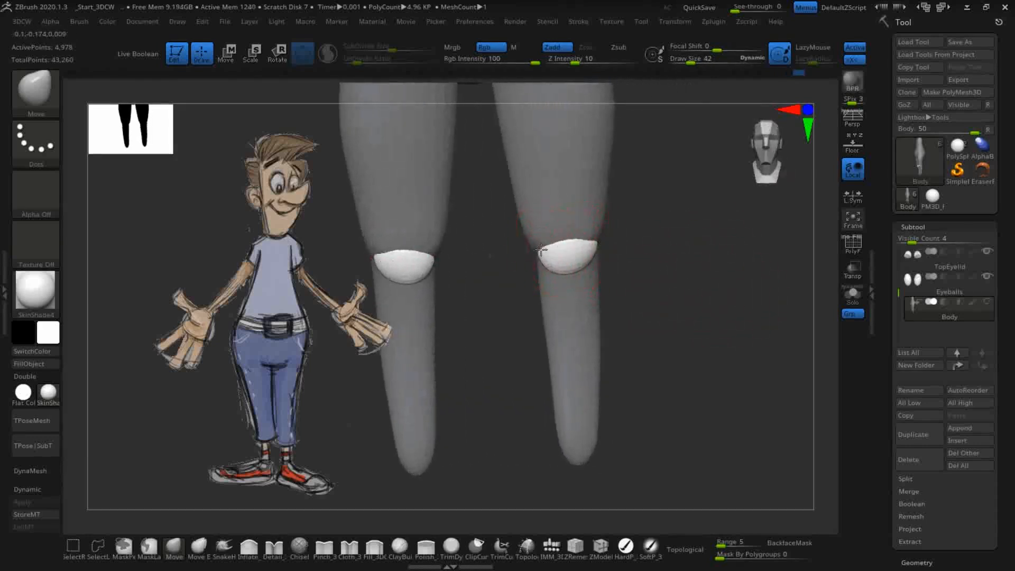
pyautogui.moveTo(571, 246)
pyautogui.mouseDown(button='right')
pyautogui.moveTo(641, 294)
pyautogui.moveTo(578, 249)
pyautogui.mouseUp(button='right')
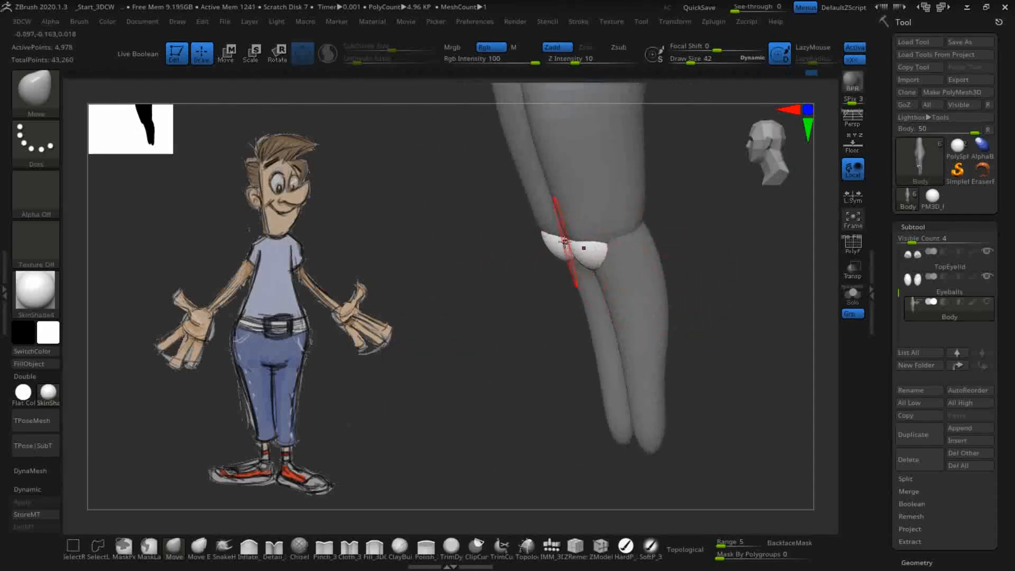
# Step: Refine the kneecaps' side profile and front outline with the Move brush, fitting their edges to the width of the knees
pyautogui.moveTo(601, 107); pyautogui.dragTo(552, 267, button='right')
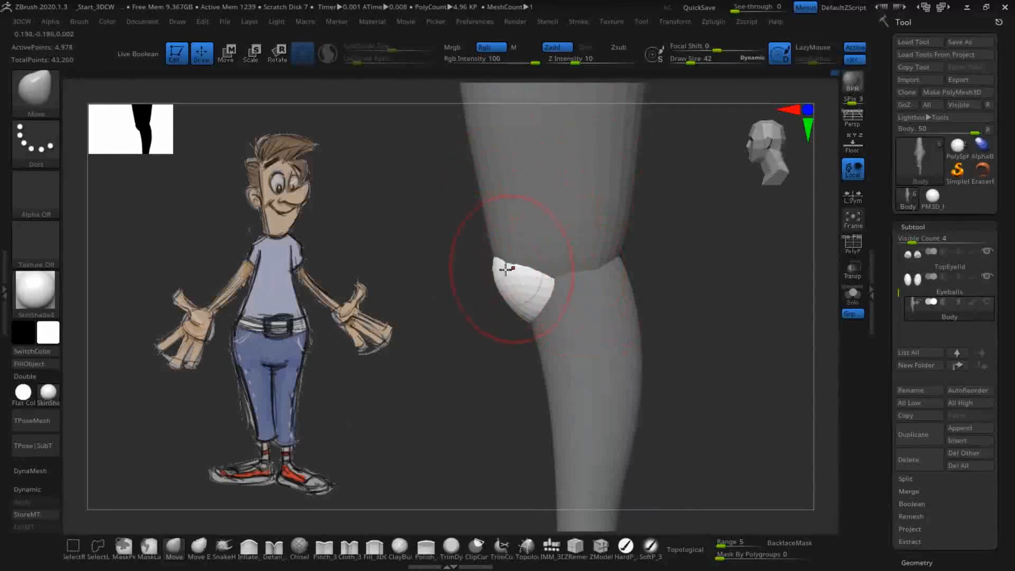
pyautogui.moveTo(717, 300); pyautogui.dragTo(747, 297)
pyautogui.moveTo(558, 304); pyautogui.dragTo(637, 319)
pyautogui.moveTo(435, 285); pyautogui.dragTo(439, 281)
pyautogui.moveTo(544, 290); pyautogui.dragTo(503, 305)
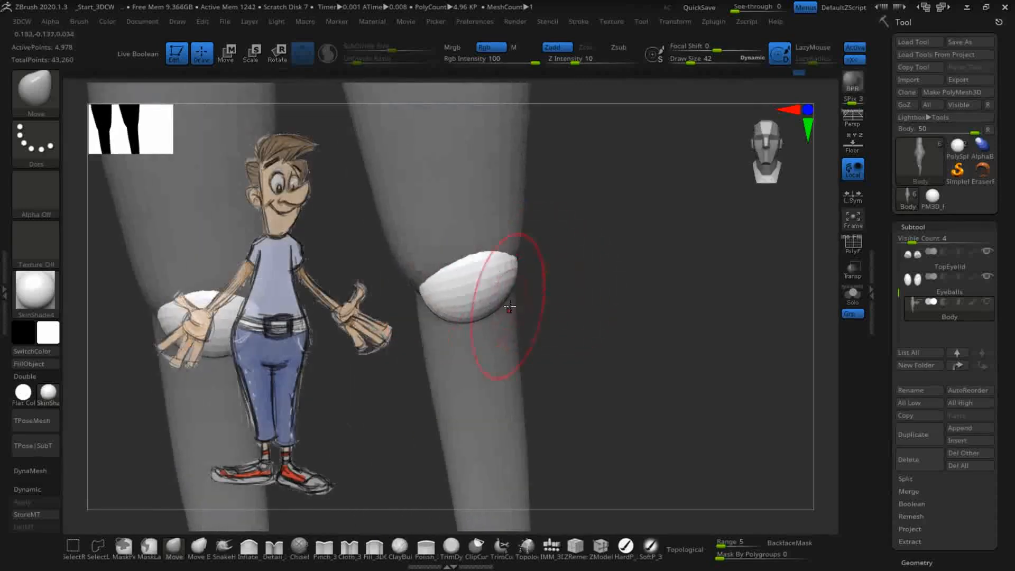
pyautogui.moveTo(465, 265); pyautogui.dragTo(458, 268)
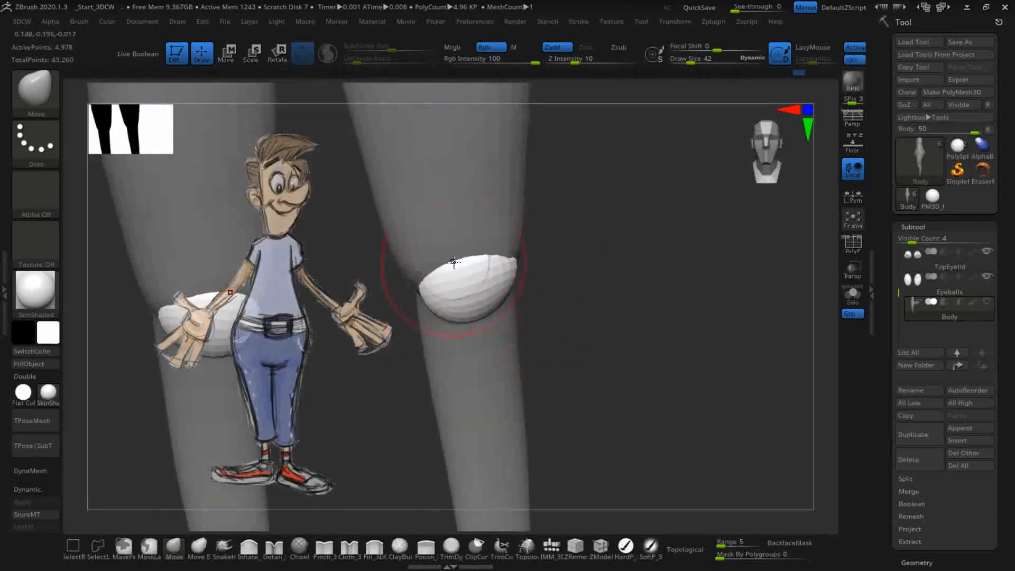
# Step: Round out the kneecaps' outlines from three-quarter and front views with the Move brush
pyautogui.moveTo(610, 316); pyautogui.dragTo(519, 300)
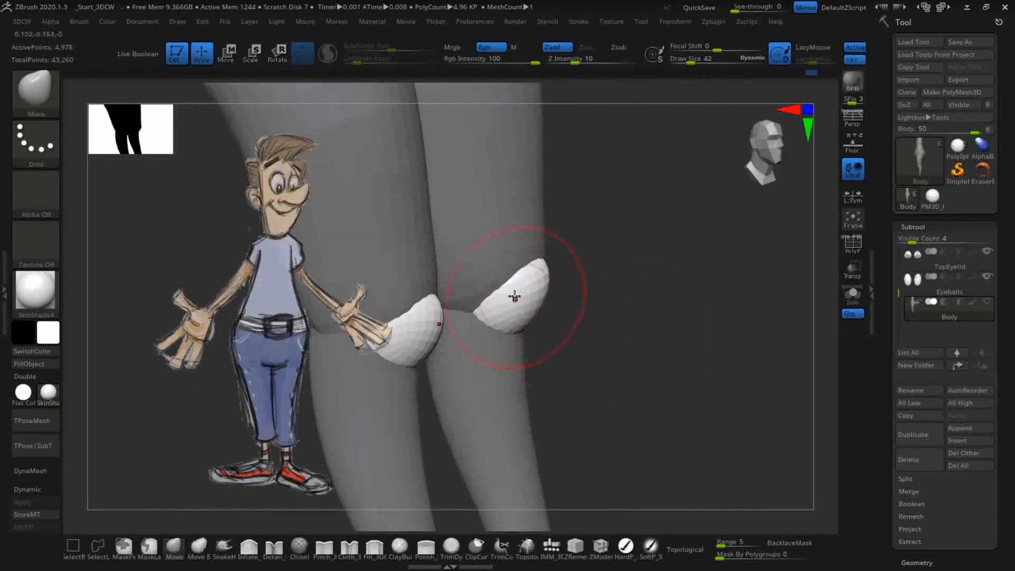
pyautogui.moveTo(599, 327); pyautogui.dragTo(680, 326)
pyautogui.moveTo(573, 306); pyautogui.dragTo(537, 303)
pyautogui.moveTo(639, 356); pyautogui.dragTo(583, 350)
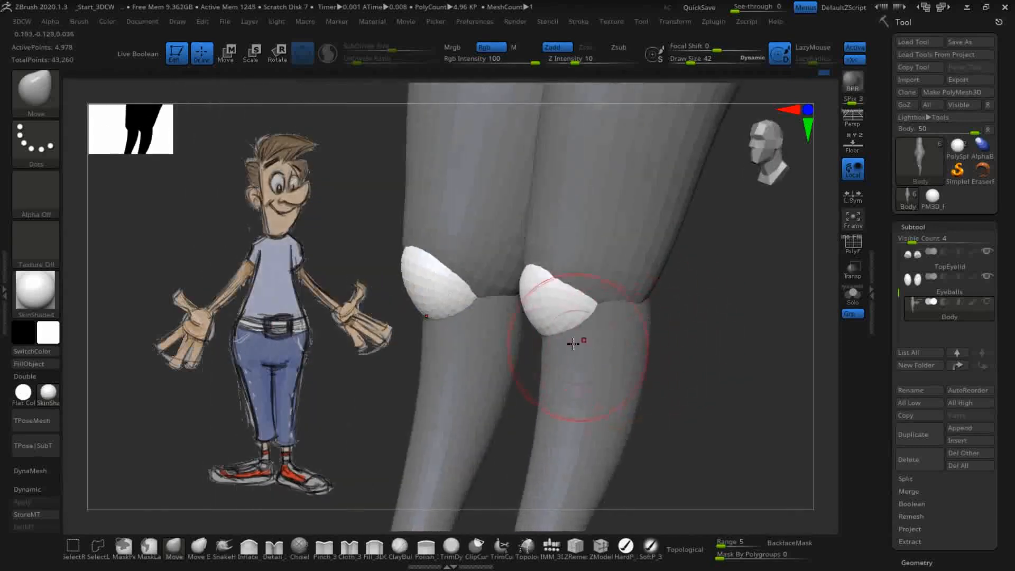
pyautogui.moveTo(528, 304); pyautogui.dragTo(533, 305)
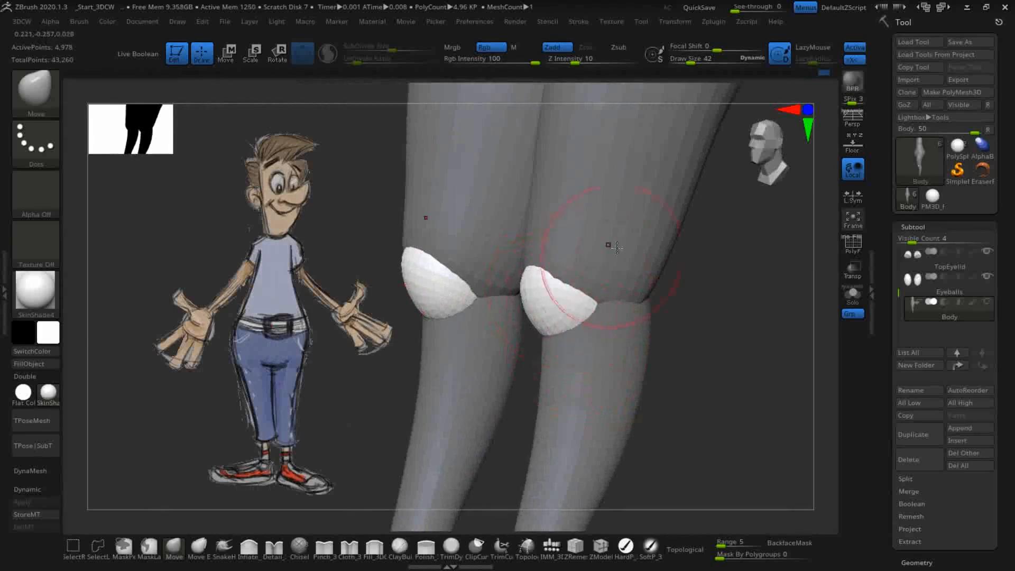
pyautogui.moveTo(704, 333)
pyautogui.mouseDown()
pyautogui.moveTo(736, 337)
pyautogui.moveTo(686, 334)
pyautogui.moveTo(722, 340)
pyautogui.moveTo(680, 318)
pyautogui.moveTo(679, 296)
pyautogui.mouseUp()
pyautogui.moveTo(756, 315)
pyautogui.mouseDown()
pyautogui.moveTo(728, 333)
pyautogui.moveTo(676, 306)
pyautogui.mouseUp()
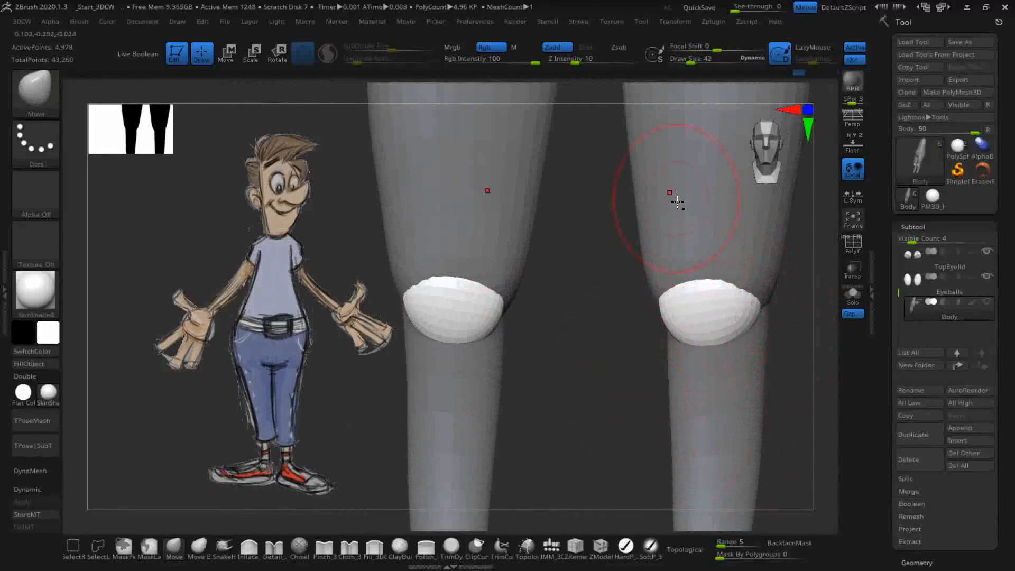
pyautogui.moveTo(580, 369)
pyautogui.mouseDown()
pyautogui.moveTo(583, 272)
pyautogui.moveTo(607, 287)
pyautogui.moveTo(616, 317)
pyautogui.moveTo(607, 326)
pyautogui.moveTo(597, 296)
pyautogui.mouseUp()
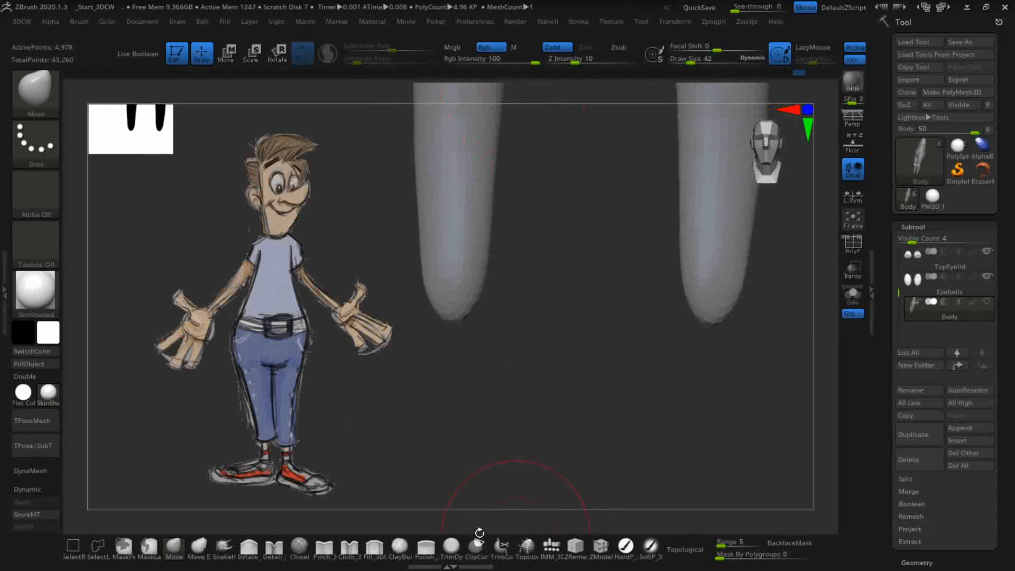
# Step: Insert an Appendage mesh from the IMM brush at the lower end of each leg as the start of the feet
pyautogui.click(552, 550)
pyautogui.click(399, 85)
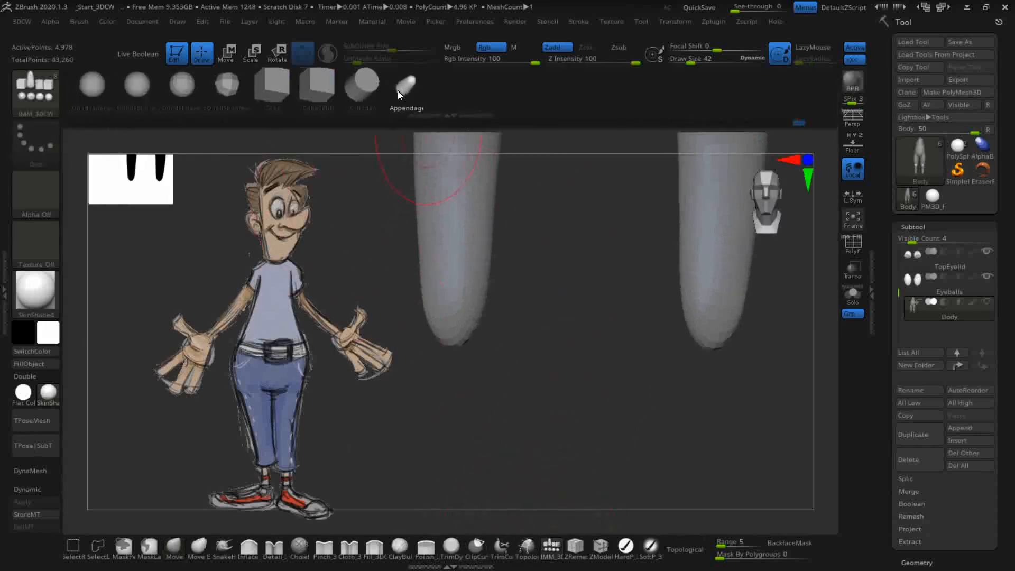
pyautogui.moveTo(710, 351); pyautogui.dragTo(698, 436)
pyautogui.moveTo(598, 398); pyautogui.dragTo(544, 362)
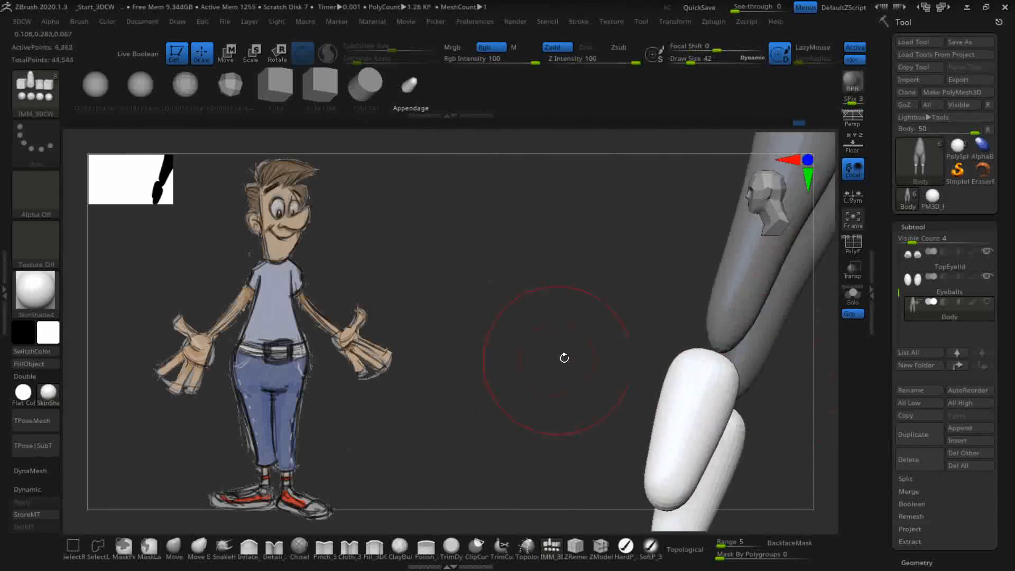
pyautogui.moveTo(632, 333)
pyautogui.mouseDown()
pyautogui.moveTo(526, 249)
pyautogui.moveTo(517, 324)
pyautogui.moveTo(540, 267)
pyautogui.mouseUp()
pyautogui.press('shift')
pyautogui.moveTo(536, 345)
pyautogui.mouseDown()
pyautogui.moveTo(571, 347)
pyautogui.moveTo(496, 356)
pyautogui.moveTo(537, 332)
pyautogui.mouseUp()
# Step: Rotate the inserted foot meshes to point forward, seat them under the ankles and lengthen them with the gizmo
pyautogui.click(277, 53)
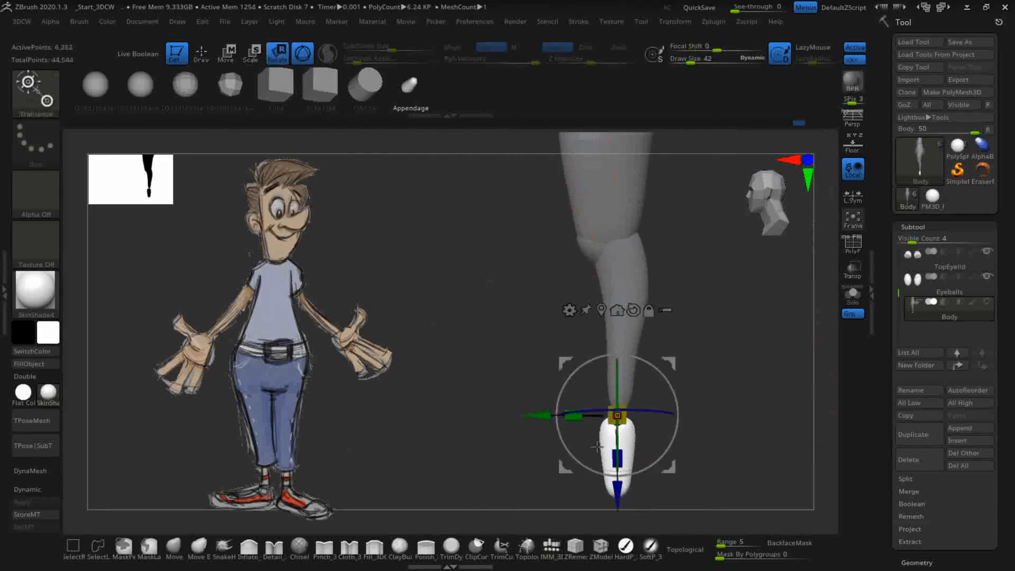
pyautogui.moveTo(671, 386); pyautogui.dragTo(714, 412)
pyautogui.moveTo(669, 363); pyautogui.dragTo(627, 386)
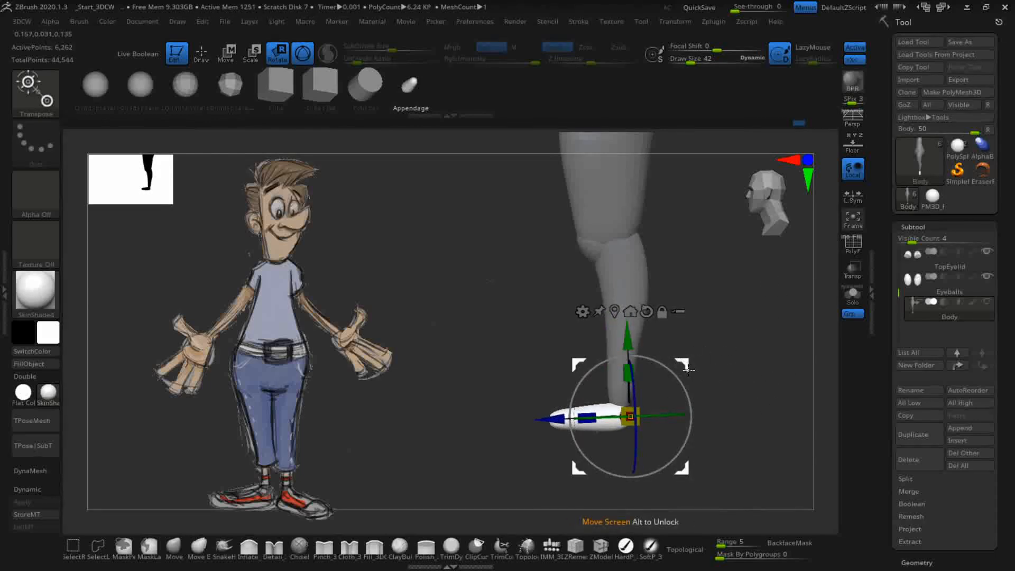
pyautogui.moveTo(687, 368); pyautogui.dragTo(777, 418)
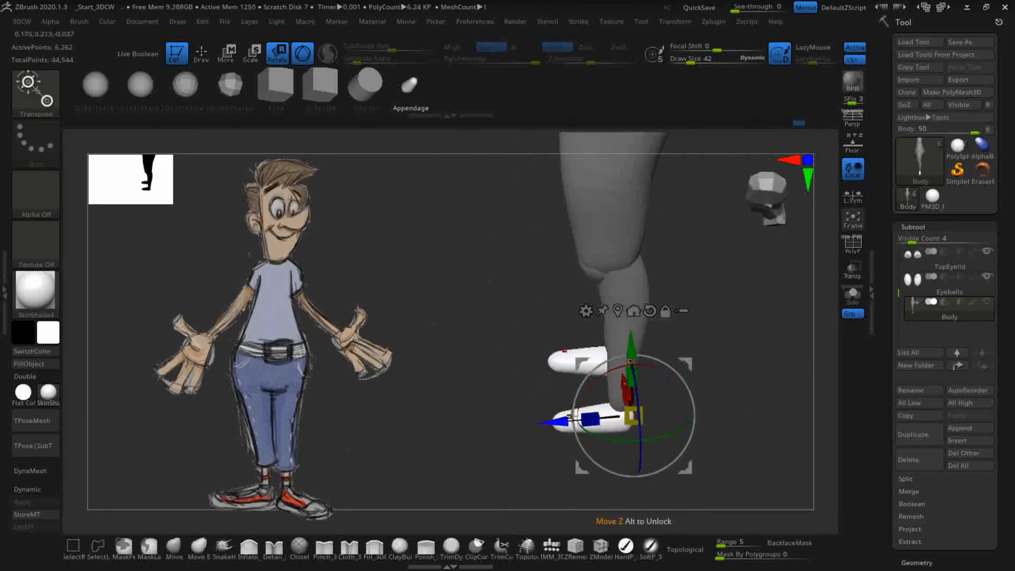
pyautogui.moveTo(590, 420); pyautogui.dragTo(576, 421)
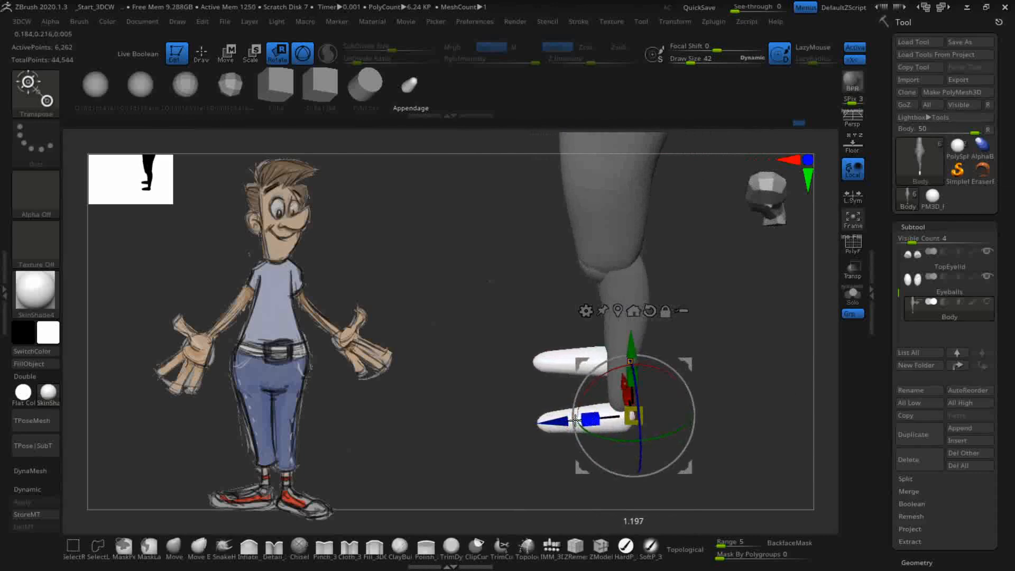
# Step: Try scaling the feet wider along X in the front view and undo it
pyautogui.moveTo(714, 390); pyautogui.dragTo(774, 361)
pyautogui.moveTo(736, 406); pyautogui.dragTo(449, 293)
pyautogui.moveTo(750, 402); pyautogui.dragTo(767, 449)
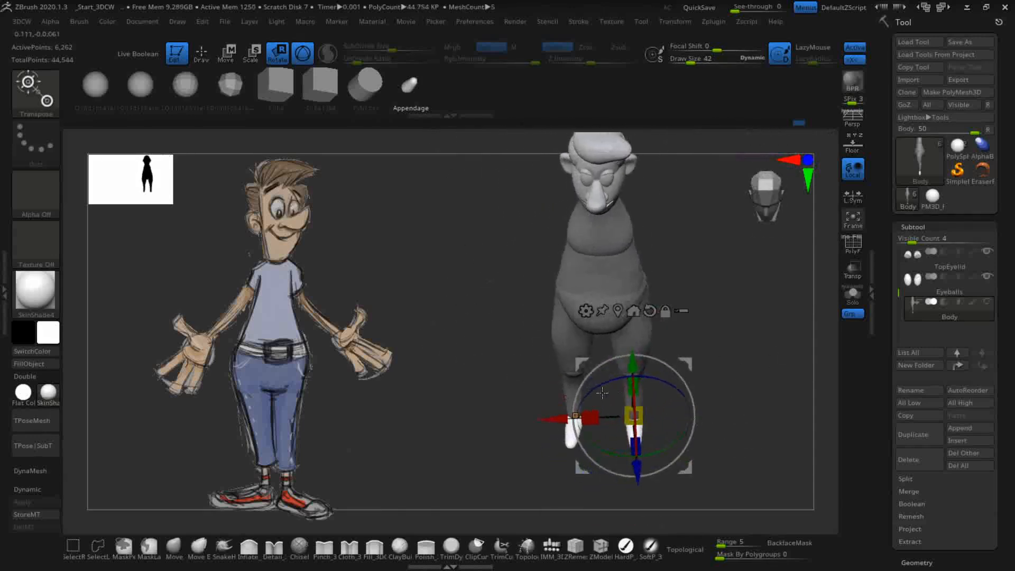
pyautogui.moveTo(593, 417); pyautogui.dragTo(579, 418)
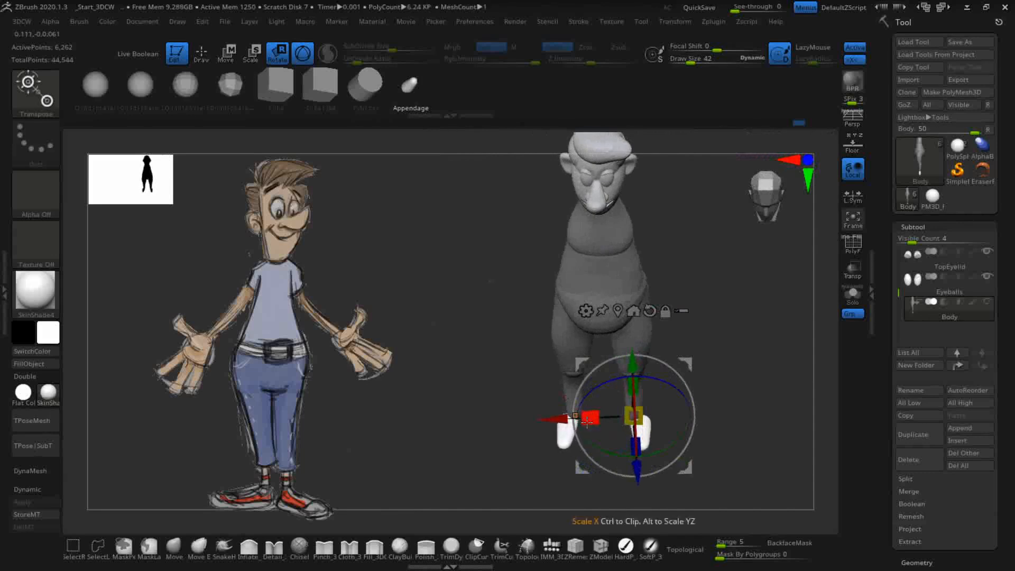
pyautogui.hotkey('ctrl', 'z')
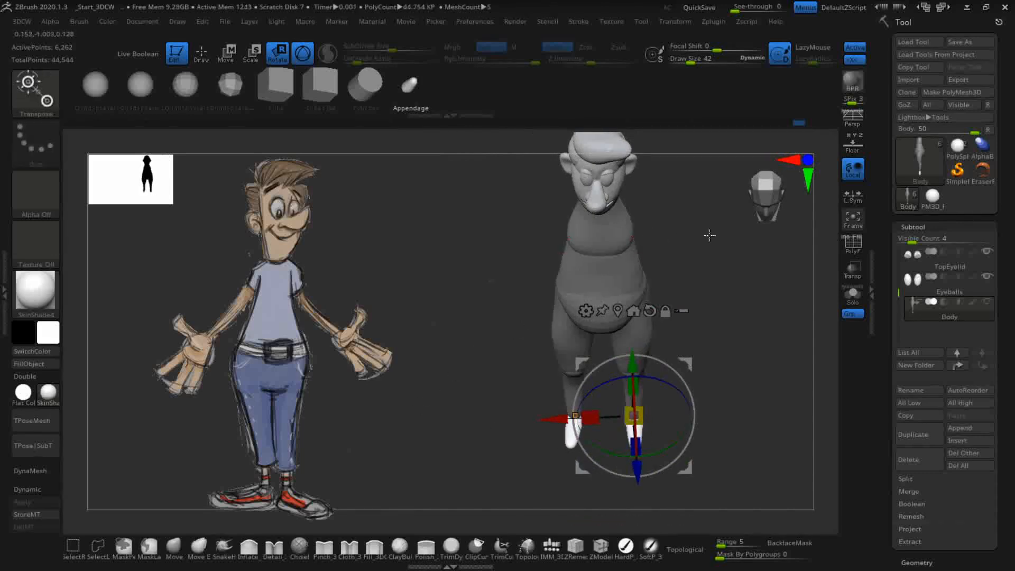
# Step: Toggle the local symmetry setting and scale the feet along X to widen them
pyautogui.click(853, 195)
pyautogui.moveTo(588, 417); pyautogui.dragTo(577, 415)
pyautogui.moveTo(704, 408)
pyautogui.mouseDown()
pyautogui.moveTo(689, 342)
pyautogui.moveTo(688, 378)
pyautogui.moveTo(747, 399)
pyautogui.moveTo(750, 387)
pyautogui.moveTo(702, 405)
pyautogui.mouseUp()
pyautogui.keyDown('alt'); pyautogui.moveTo(739, 377); pyautogui.dragTo(788, 413); pyautogui.keyUp('alt')
# Step: Reset the gizmo's orientation, stretch the feet longer toward the toes and return to Draw mode
pyautogui.keyDown('ctrl'); pyautogui.click(667, 450); pyautogui.keyUp('ctrl')
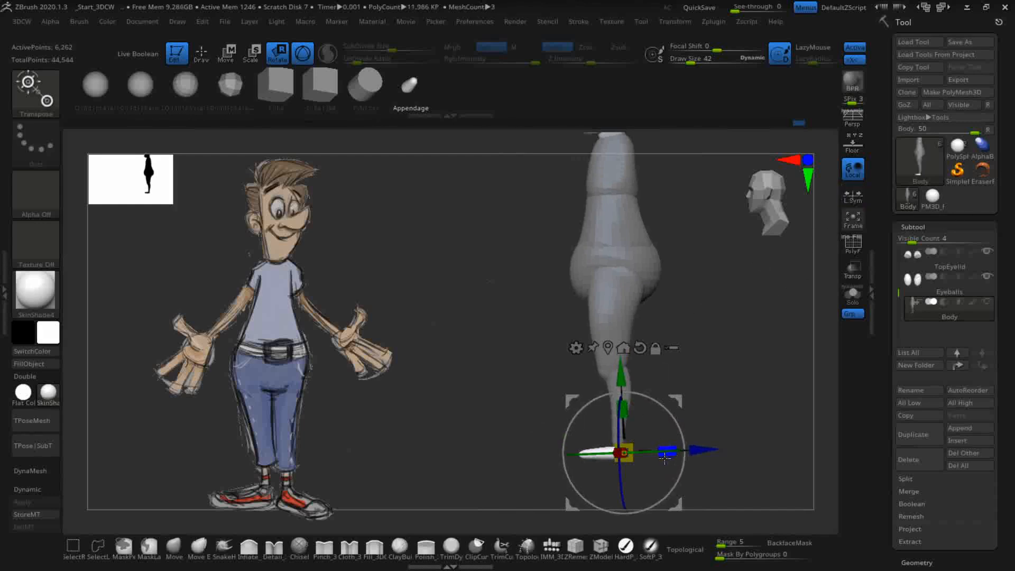
pyautogui.click(640, 347)
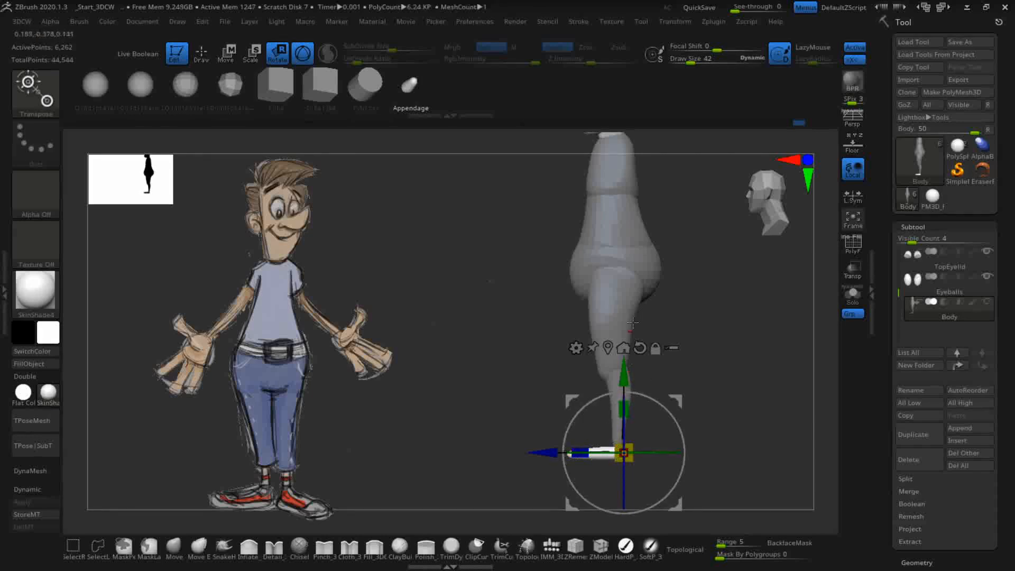
pyautogui.moveTo(742, 381); pyautogui.dragTo(759, 393)
pyautogui.press('q')
pyautogui.moveTo(576, 414); pyautogui.dragTo(674, 400)
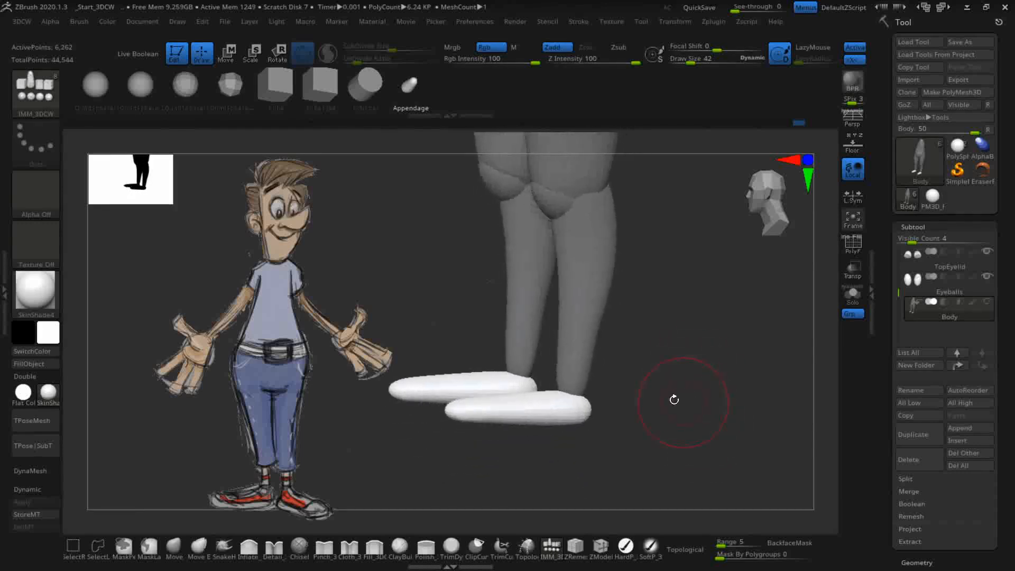
# Step: Shape the heels and ankle edges of the feet with the Move brush, fitting them around the lower legs
pyautogui.click(174, 550)
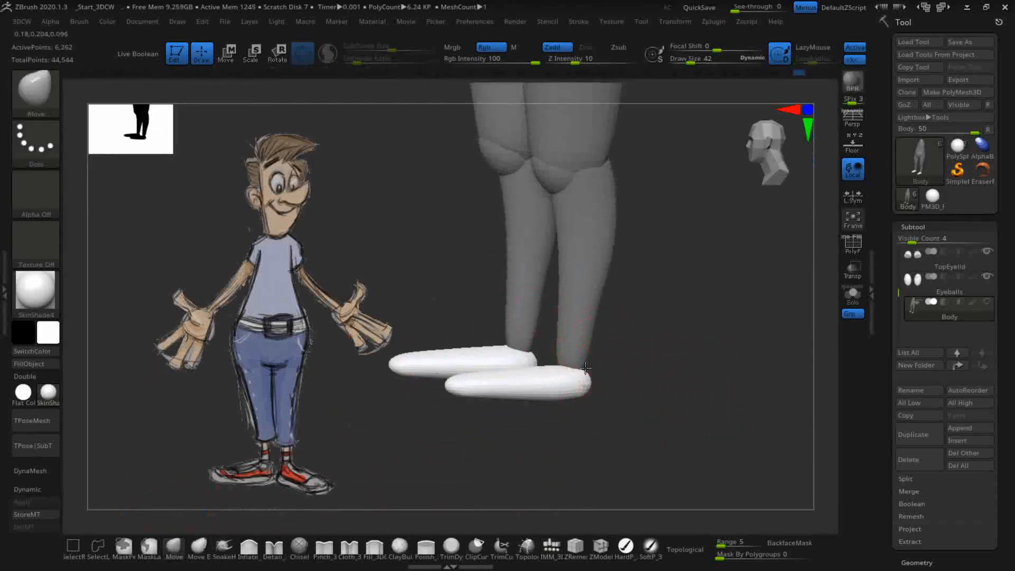
pyautogui.moveTo(647, 428)
pyautogui.mouseDown()
pyautogui.moveTo(673, 442)
pyautogui.moveTo(567, 365)
pyautogui.moveTo(559, 338)
pyautogui.mouseUp()
pyautogui.moveTo(594, 394)
pyautogui.mouseDown()
pyautogui.moveTo(647, 446)
pyautogui.moveTo(601, 391)
pyautogui.moveTo(612, 385)
pyautogui.mouseUp()
pyautogui.moveTo(679, 445); pyautogui.dragTo(621, 402)
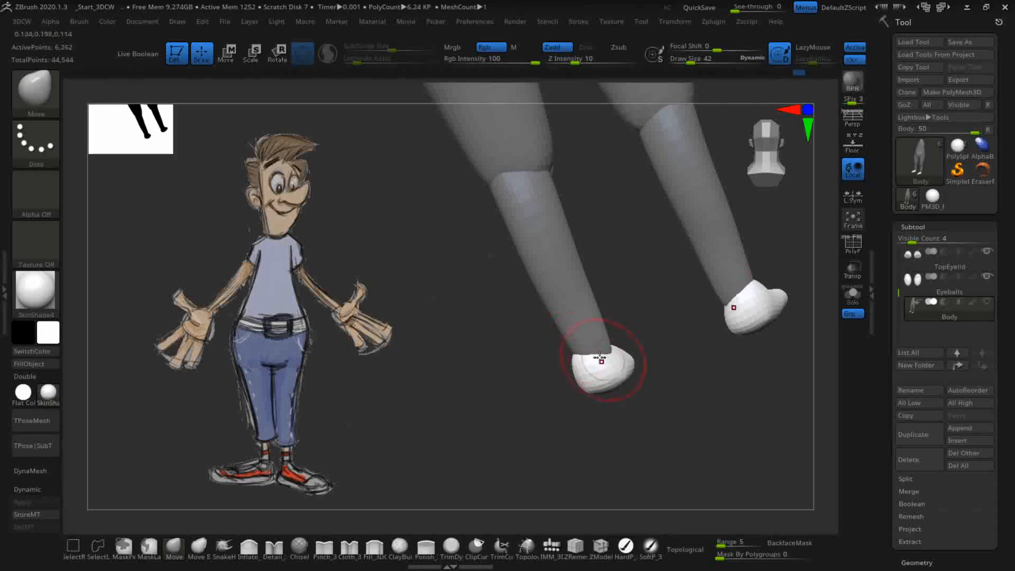
pyautogui.moveTo(698, 417); pyautogui.dragTo(677, 453)
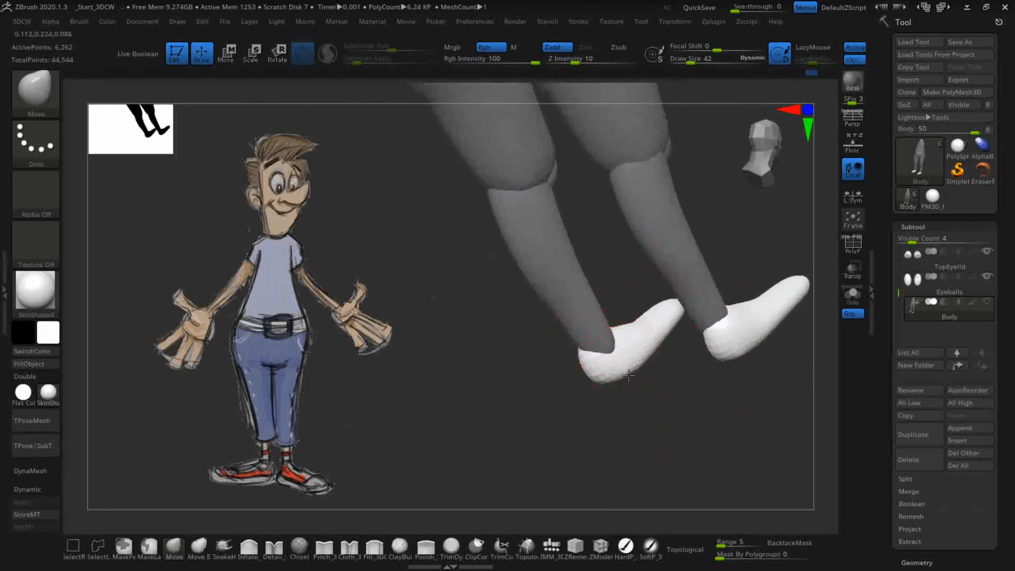
pyautogui.moveTo(661, 435); pyautogui.dragTo(644, 432)
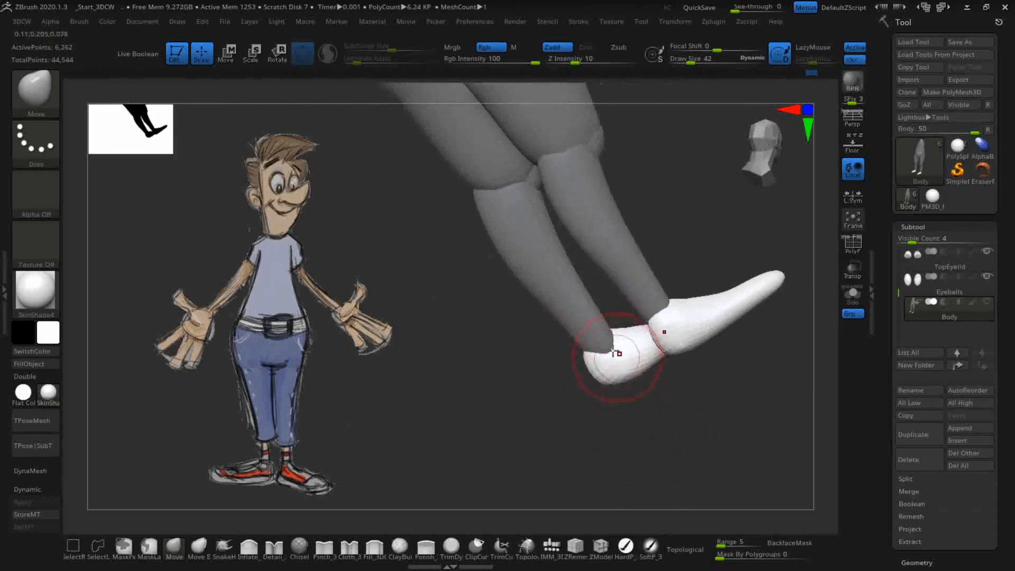
pyautogui.moveTo(528, 408); pyautogui.dragTo(571, 417)
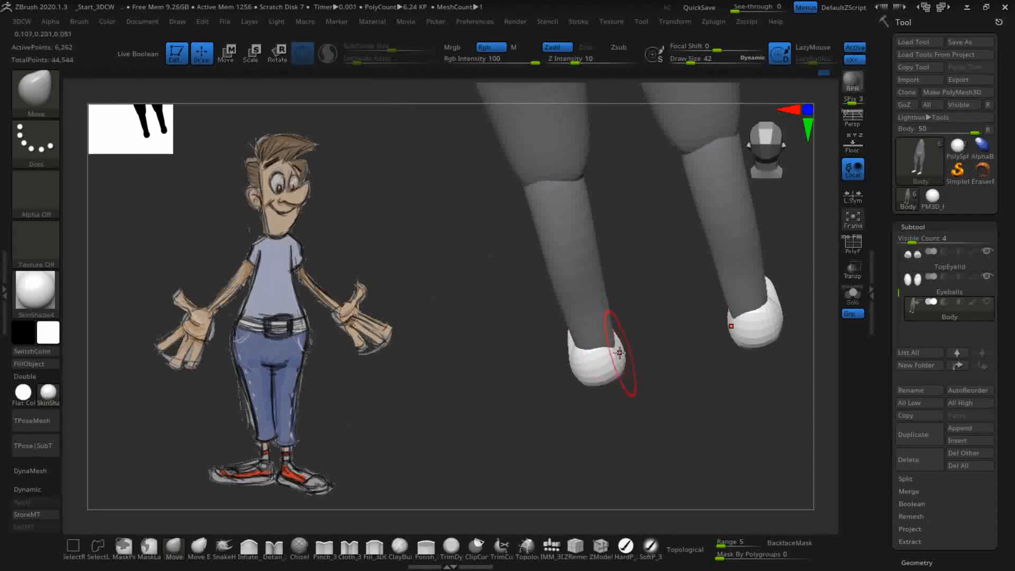
pyautogui.moveTo(637, 362)
pyautogui.mouseDown()
pyautogui.moveTo(641, 469)
pyautogui.moveTo(687, 442)
pyautogui.moveTo(664, 479)
pyautogui.moveTo(707, 453)
pyautogui.moveTo(632, 375)
pyautogui.mouseUp()
# Step: Shape the forefeet from the front and above with the Move brush, rounding the toes and curving the inner and outer outlines
pyautogui.moveTo(615, 337)
pyautogui.mouseDown()
pyautogui.moveTo(687, 281)
pyautogui.moveTo(687, 291)
pyautogui.mouseUp()
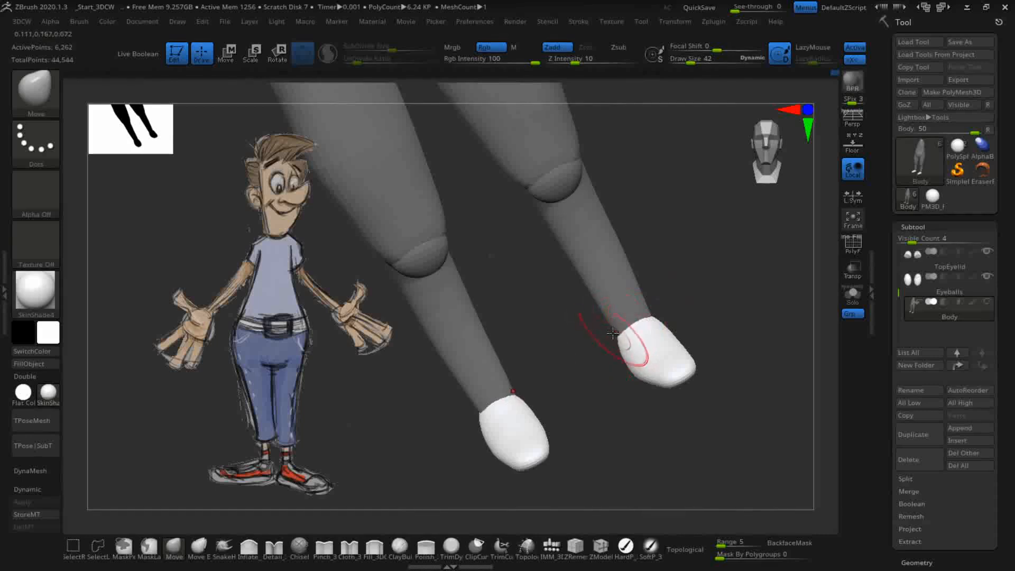
pyautogui.moveTo(658, 309); pyautogui.dragTo(659, 316)
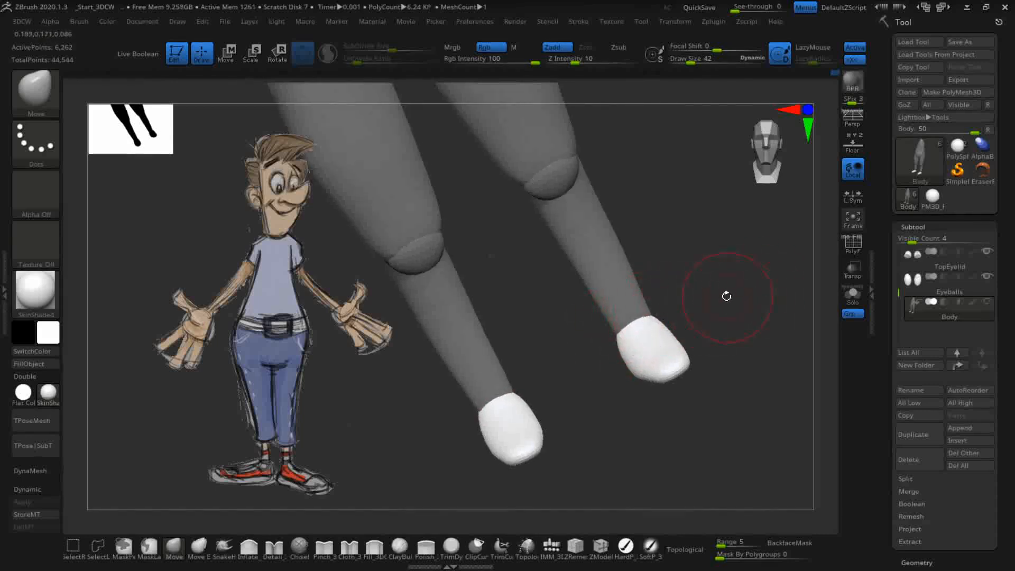
pyautogui.moveTo(731, 299); pyautogui.dragTo(731, 313)
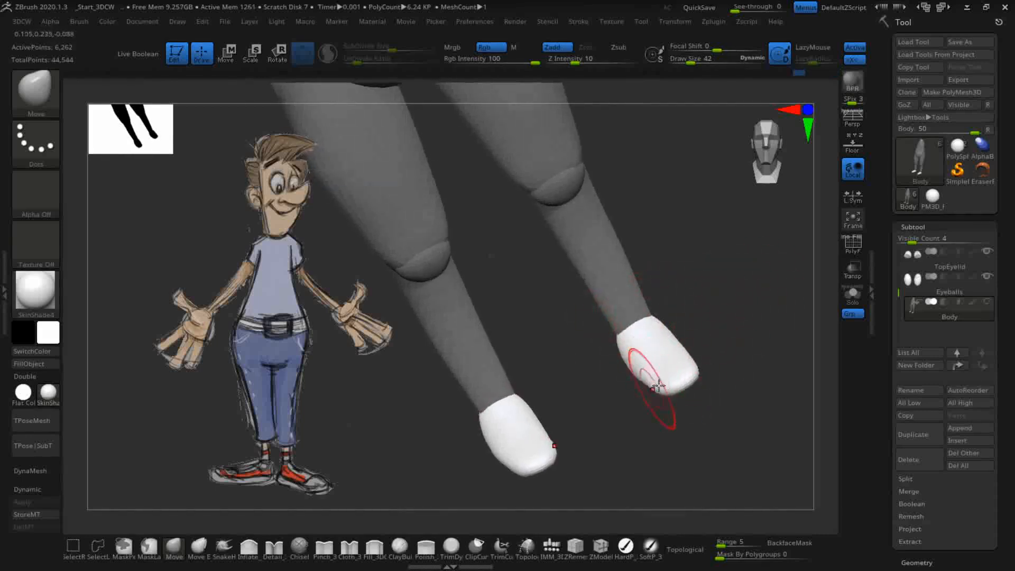
pyautogui.moveTo(756, 420); pyautogui.dragTo(766, 460)
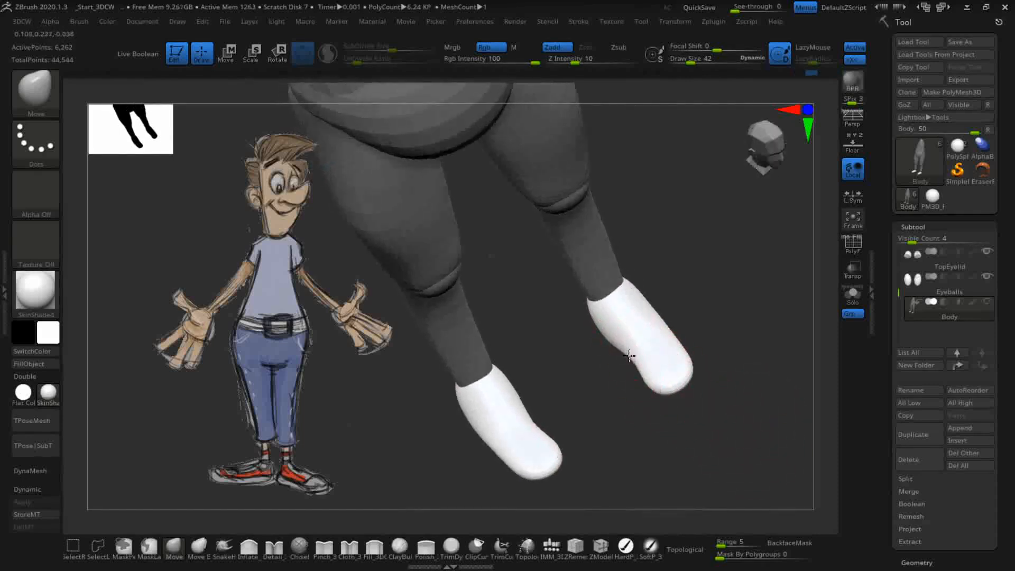
pyautogui.moveTo(716, 431); pyautogui.dragTo(698, 397)
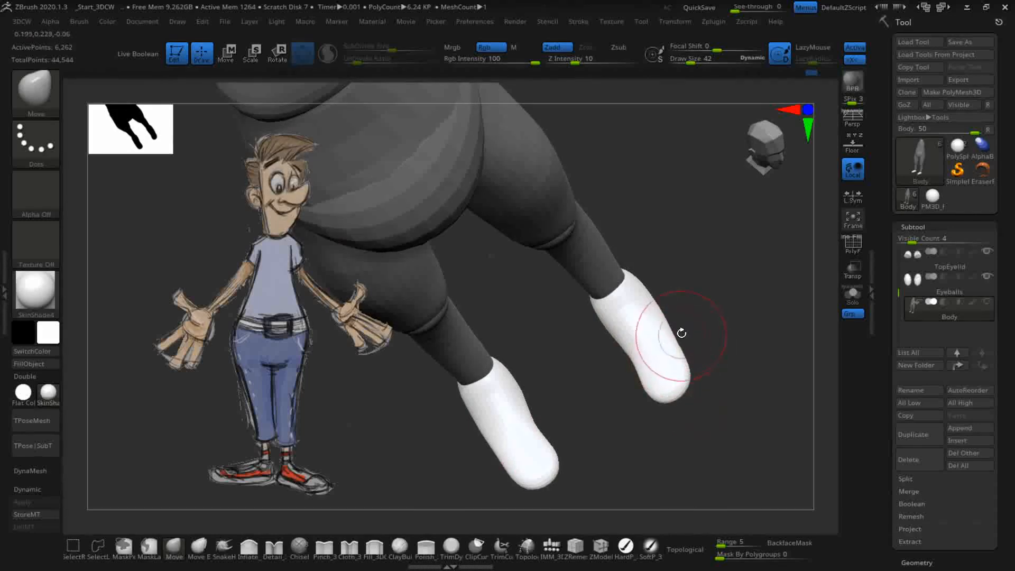
# Step: Refine the insteps and toe ends of the feet with the Move brush from three-quarter views
pyautogui.moveTo(828, 282); pyautogui.dragTo(729, 290)
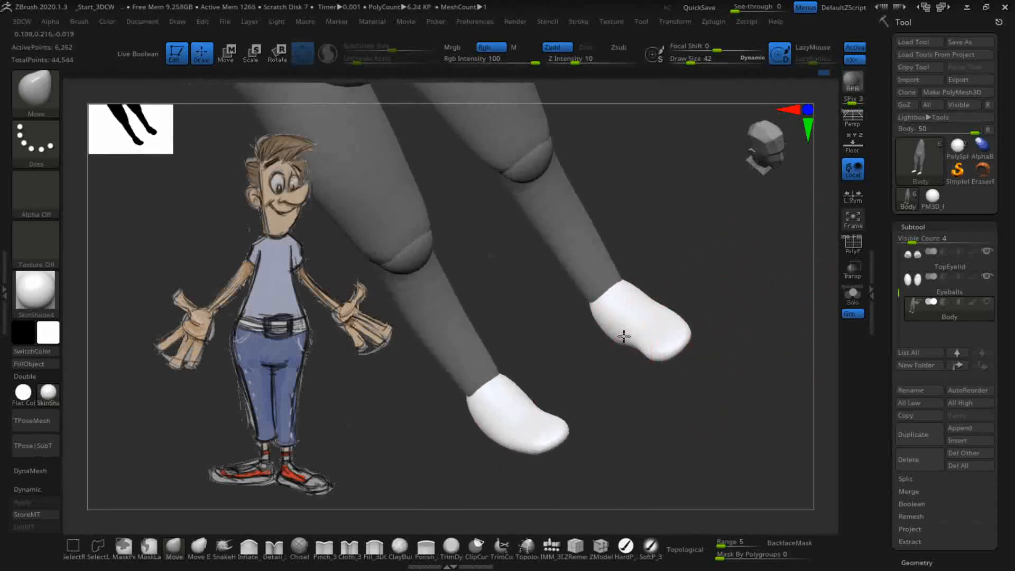
pyautogui.moveTo(682, 400); pyautogui.dragTo(679, 337)
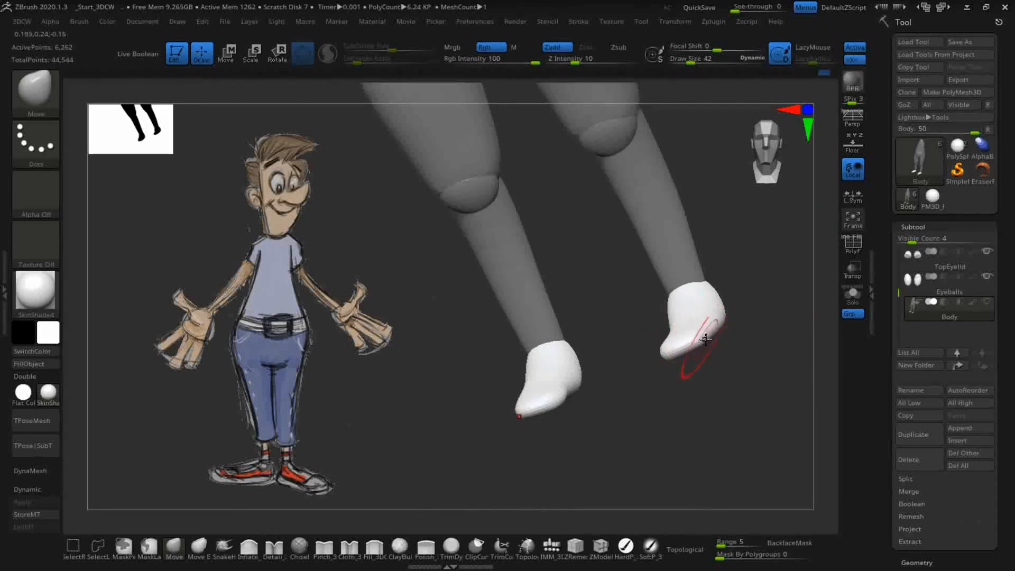
pyautogui.moveTo(733, 392)
pyautogui.mouseDown()
pyautogui.moveTo(727, 420)
pyautogui.moveTo(725, 351)
pyautogui.moveTo(709, 331)
pyautogui.mouseUp()
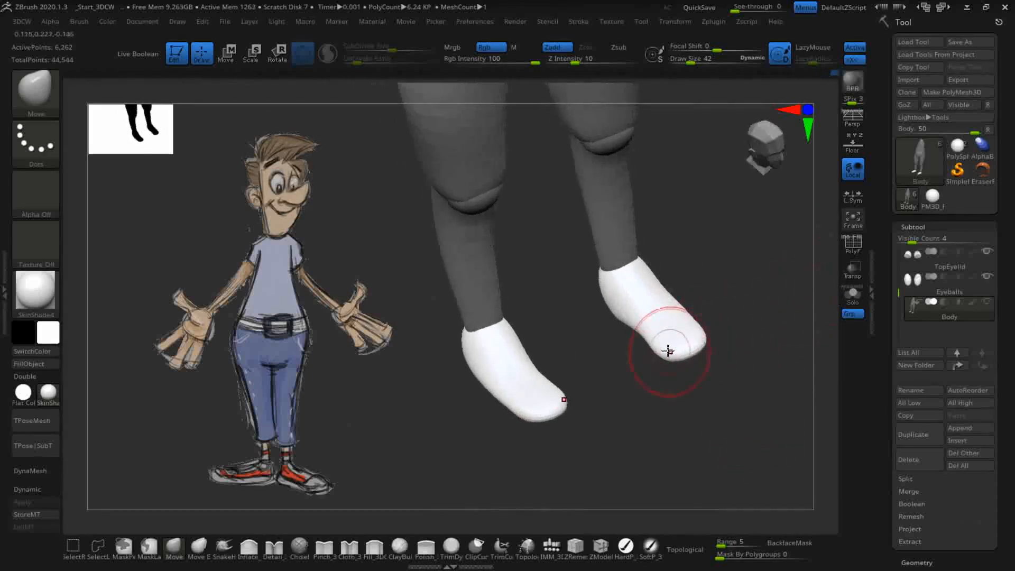
# Step: Smooth the front of the feet and refine the foot and lower-leg profile from the side with the Move brush
pyautogui.moveTo(732, 418); pyautogui.dragTo(723, 451)
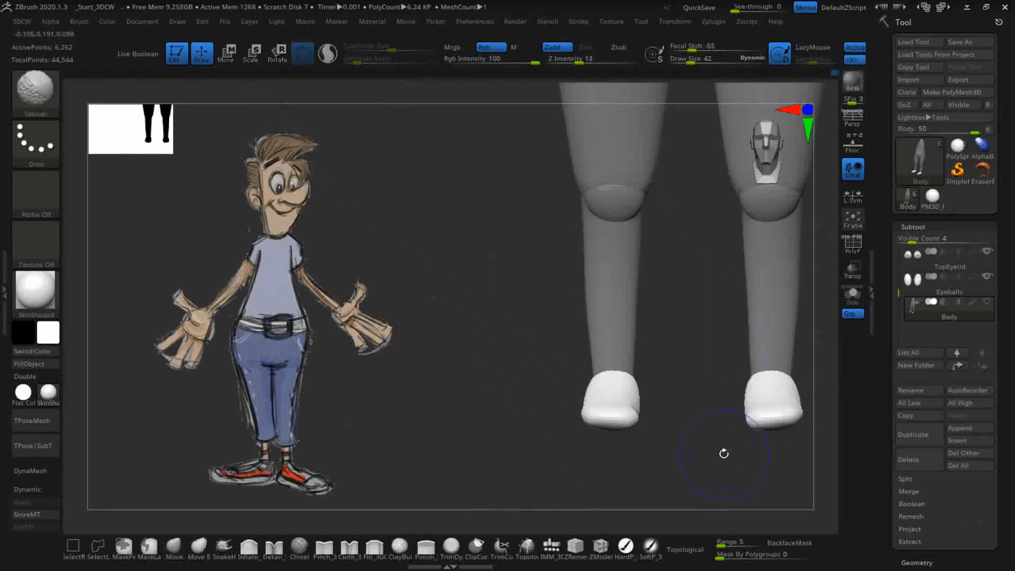
pyautogui.press('shift')
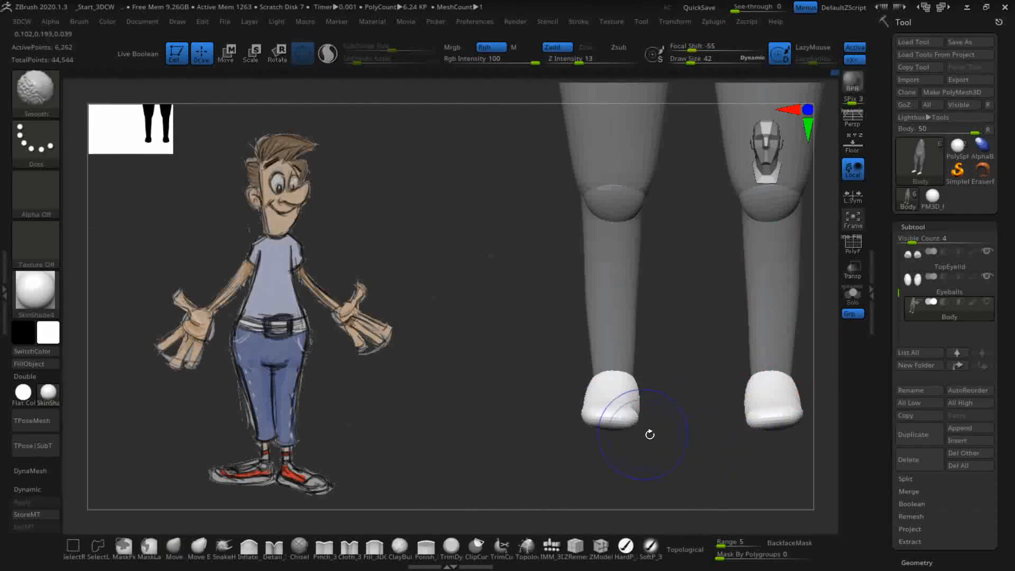
pyautogui.keyDown('shift'); pyautogui.moveTo(696, 401); pyautogui.dragTo(632, 399); pyautogui.keyUp('shift')
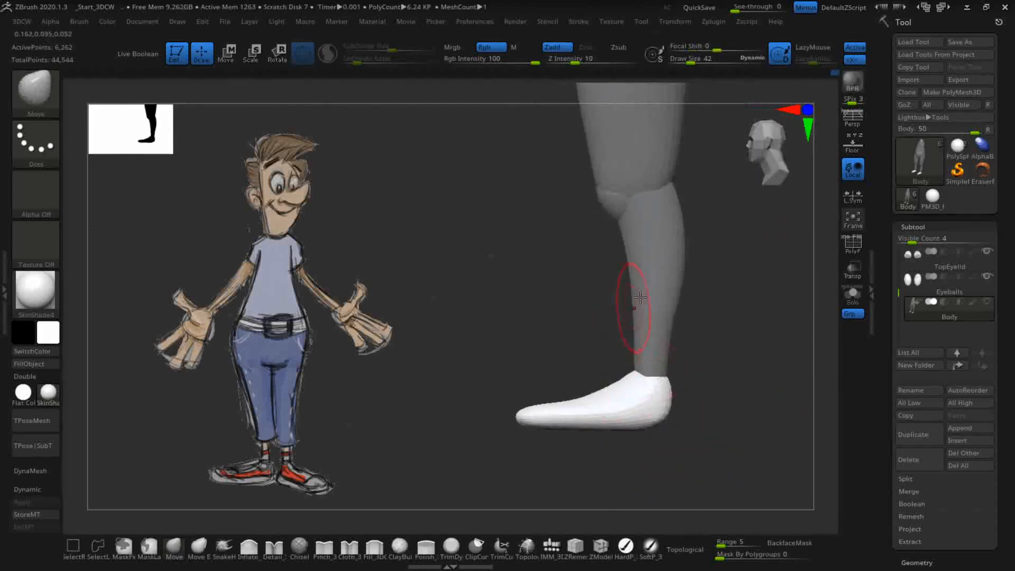
pyautogui.moveTo(543, 309)
pyautogui.mouseDown()
pyautogui.moveTo(502, 304)
pyautogui.moveTo(526, 304)
pyautogui.mouseUp()
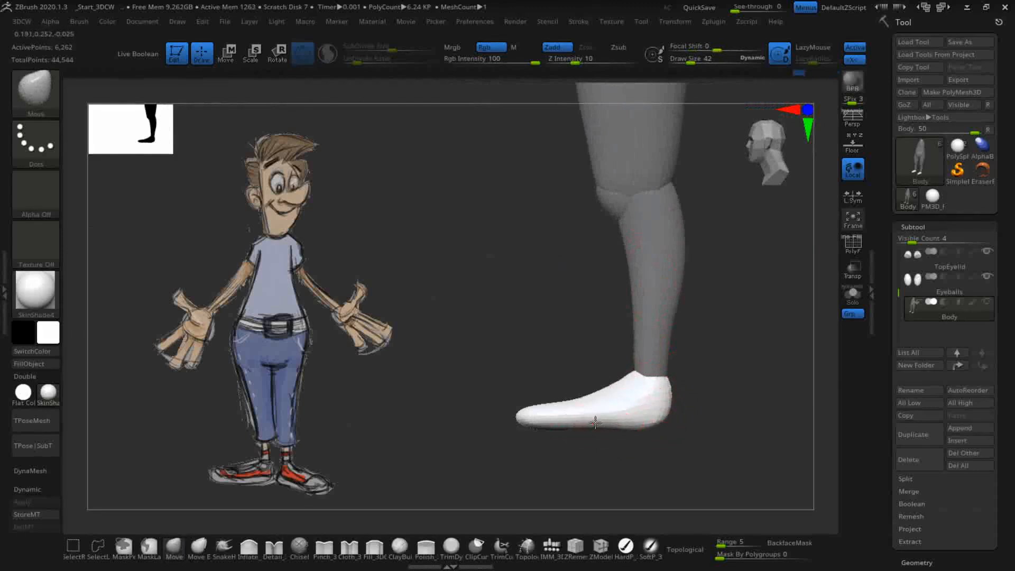
# Step: Adjust the outer contours of the feet and their transition into the ankles with the Move brush
pyautogui.moveTo(594, 421); pyautogui.dragTo(572, 405, button='right')
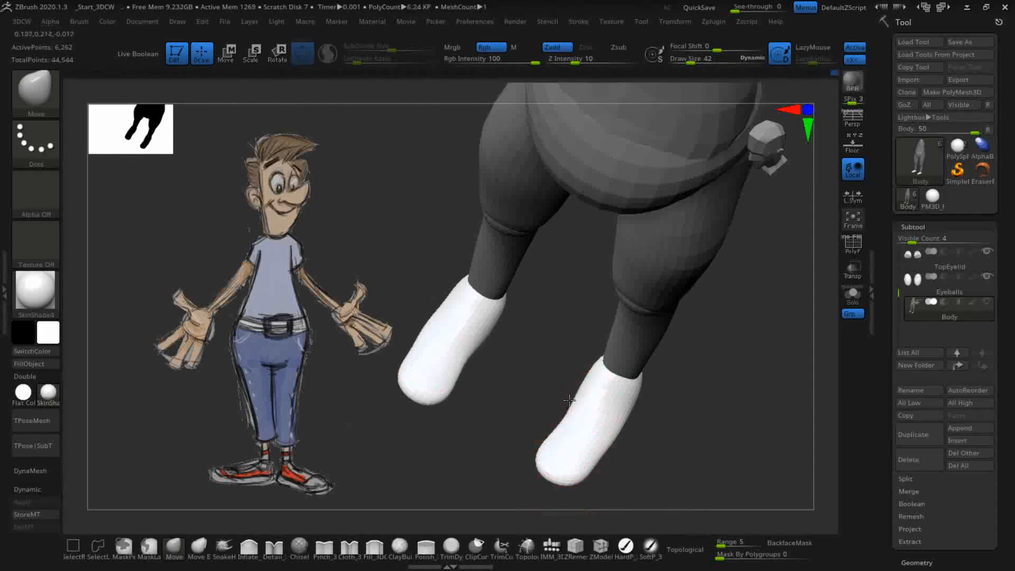
pyautogui.moveTo(694, 437); pyautogui.dragTo(678, 407, button='right')
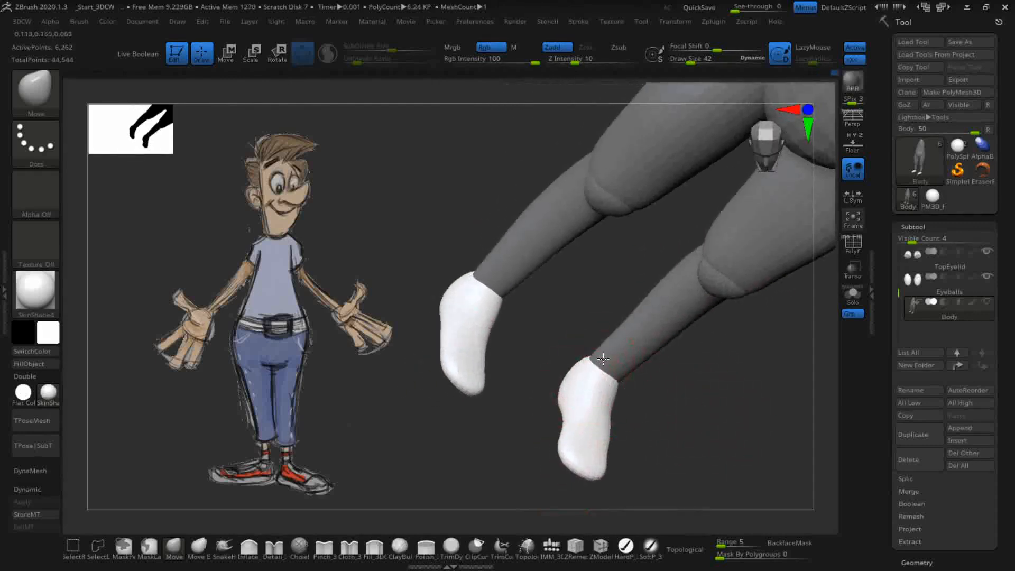
pyautogui.moveTo(682, 423); pyautogui.dragTo(631, 383, button='right')
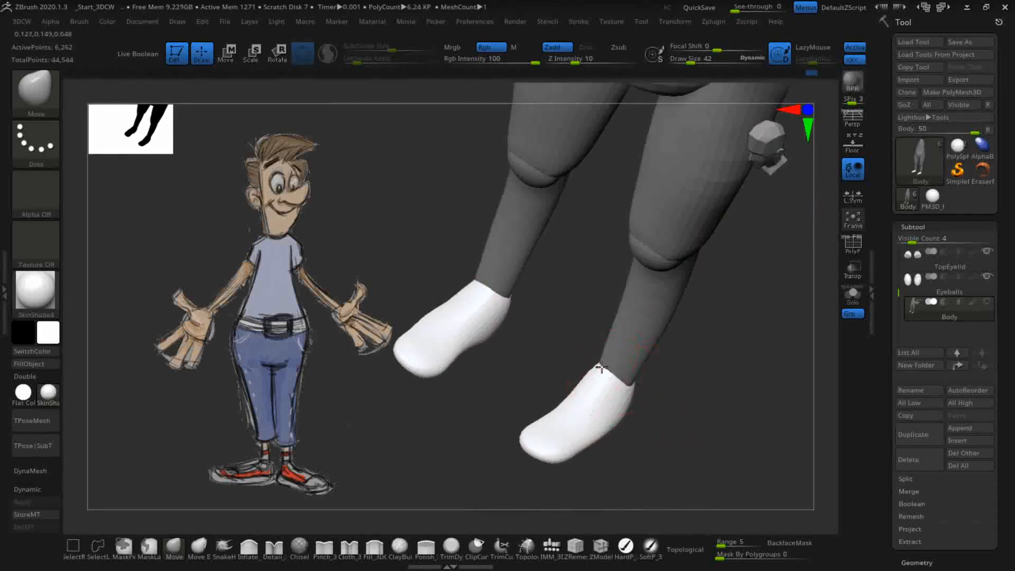
pyautogui.moveTo(699, 421)
pyautogui.mouseDown(button='right')
pyautogui.moveTo(697, 367)
pyautogui.moveTo(666, 364)
pyautogui.moveTo(624, 387)
pyautogui.moveTo(634, 430)
pyautogui.moveTo(591, 409)
pyautogui.mouseUp(button='right')
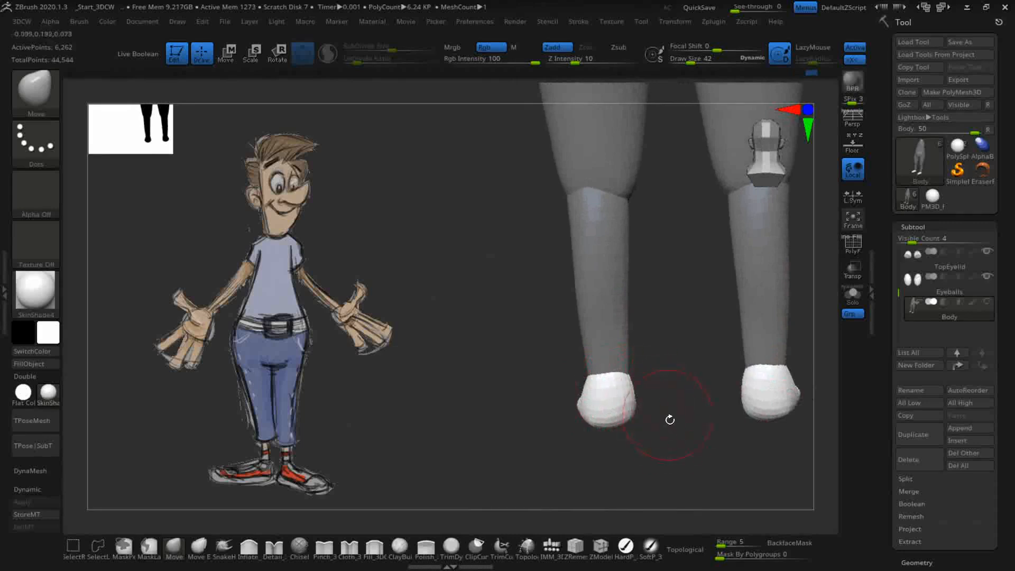
# Step: Examine the feet from several angles and compare the whole figure's proportions with the reference drawing
pyautogui.moveTo(664, 408); pyautogui.dragTo(647, 413, button='right')
pyautogui.moveTo(697, 457); pyautogui.dragTo(767, 462, button='right')
pyautogui.moveTo(748, 351); pyautogui.dragTo(614, 281, button='right')
pyautogui.moveTo(738, 323)
pyautogui.keyDown('alt'); pyautogui.mouseDown(button='right')
pyautogui.moveTo(738, 372)
pyautogui.moveTo(720, 279)
pyautogui.mouseUp(button='right'); pyautogui.keyUp('alt')
pyautogui.moveTo(759, 395)
pyautogui.keyDown('alt'); pyautogui.mouseDown(button='right')
pyautogui.moveTo(720, 284)
pyautogui.moveTo(664, 344)
pyautogui.moveTo(700, 376)
pyautogui.moveTo(740, 364)
pyautogui.moveTo(750, 371)
pyautogui.moveTo(706, 348)
pyautogui.moveTo(715, 467)
pyautogui.mouseUp(button='right'); pyautogui.keyUp('alt')
pyautogui.keyDown('alt'); pyautogui.moveTo(724, 374); pyautogui.dragTo(588, 409, button='right'); pyautogui.keyUp('alt')
pyautogui.keyDown('alt'); pyautogui.moveTo(657, 389); pyautogui.dragTo(669, 369, button='right'); pyautogui.keyUp('alt')
pyautogui.moveTo(670, 370)
pyautogui.keyDown('ctrl'); pyautogui.mouseDown(button='right')
pyautogui.moveTo(671, 410)
pyautogui.moveTo(668, 328)
pyautogui.moveTo(670, 355)
pyautogui.mouseUp(button='right'); pyautogui.keyUp('ctrl')
pyautogui.moveTo(670, 356)
pyautogui.keyDown('alt'); pyautogui.mouseDown(button='right')
pyautogui.moveTo(635, 360)
pyautogui.moveTo(614, 330)
pyautogui.moveTo(639, 374)
pyautogui.moveTo(627, 408)
pyautogui.moveTo(641, 388)
pyautogui.moveTo(774, 387)
pyautogui.moveTo(648, 397)
pyautogui.moveTo(926, 381)
pyautogui.mouseUp(button='right'); pyautogui.keyUp('alt')
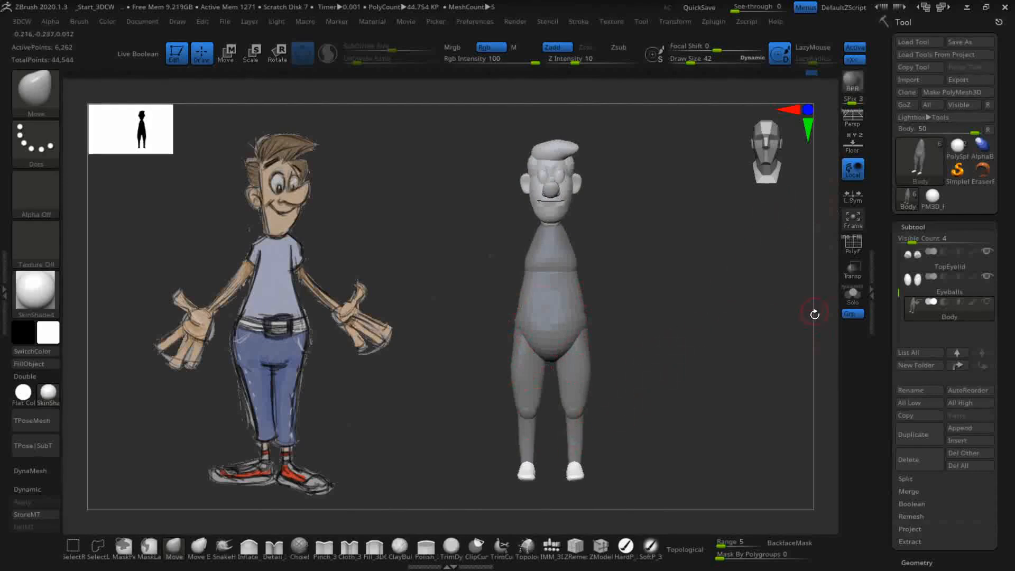
pyautogui.moveTo(687, 371); pyautogui.dragTo(698, 319)
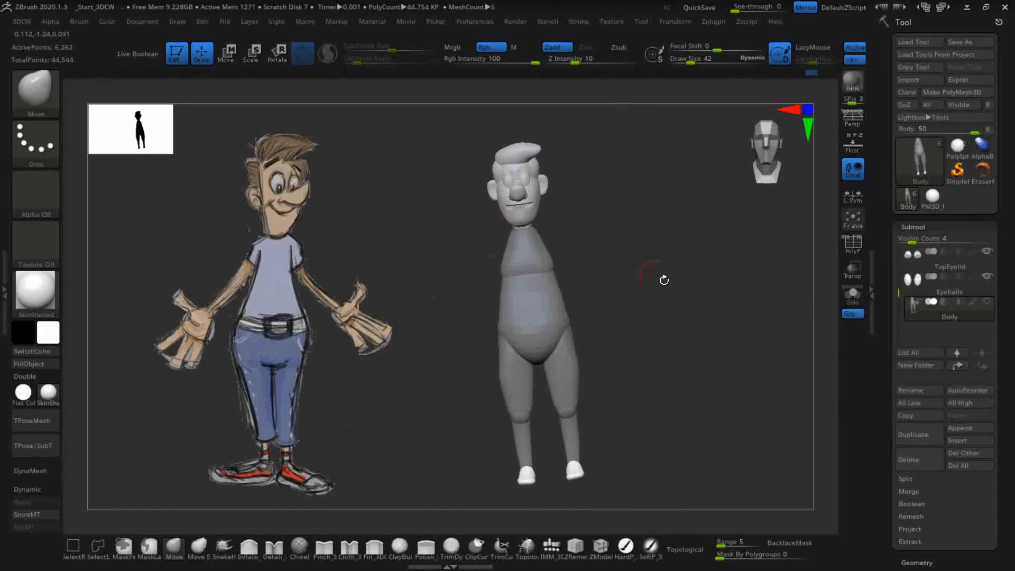
# Step: Clear the mask and insert a mirrored pair of QuadSphere shoulders beside the upper torso with the IMM brush
pyautogui.keyDown('ctrl'); pyautogui.moveTo(648, 336); pyautogui.dragTo(704, 422); pyautogui.keyUp('ctrl')
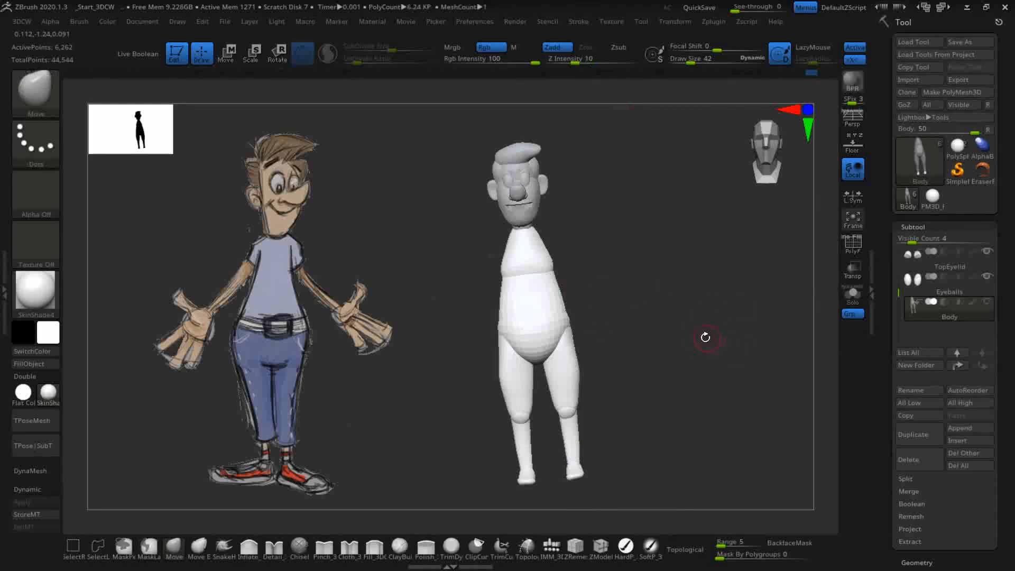
pyautogui.moveTo(698, 329); pyautogui.dragTo(734, 371)
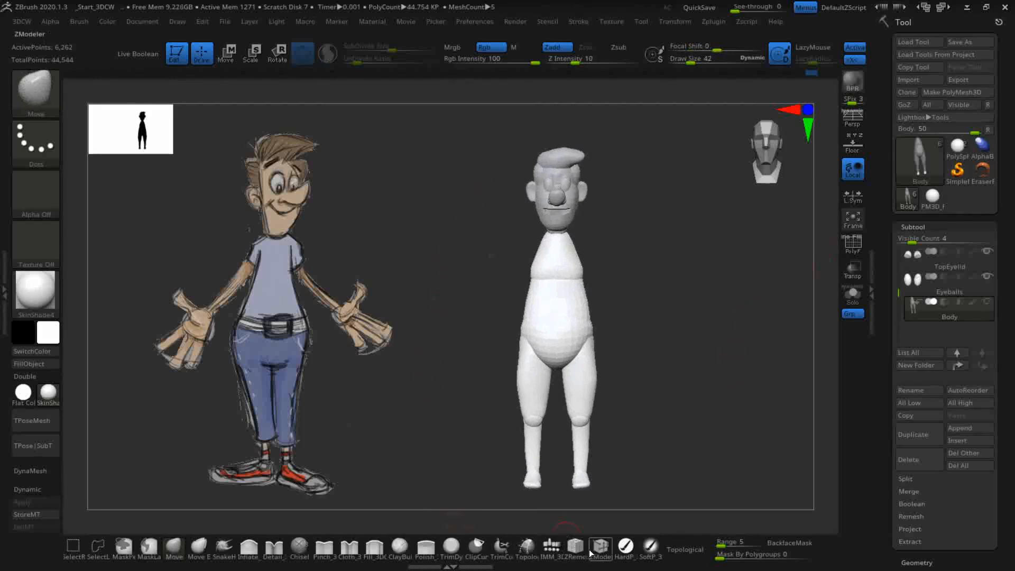
pyautogui.click(554, 553)
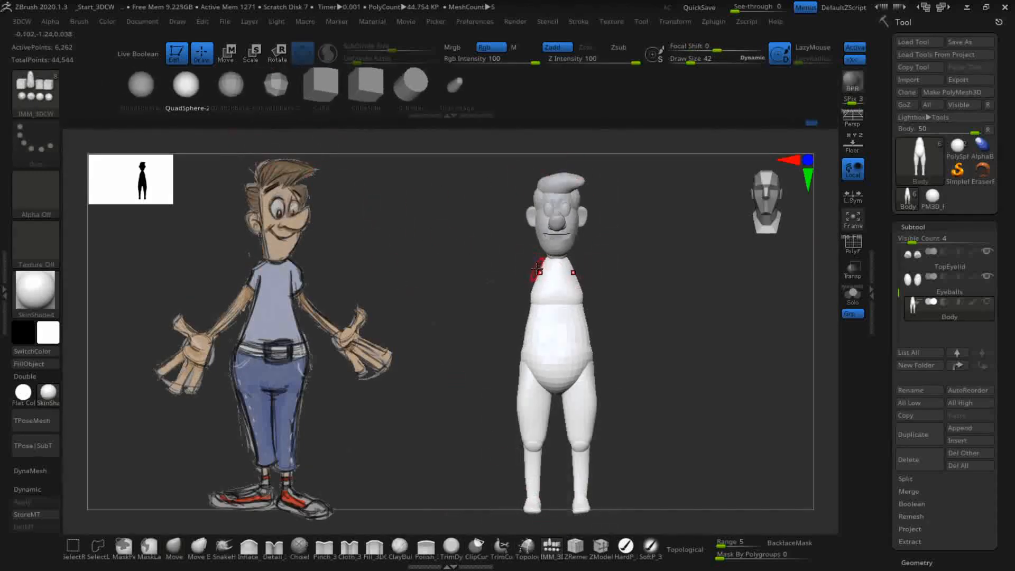
pyautogui.moveTo(531, 265); pyautogui.dragTo(526, 267)
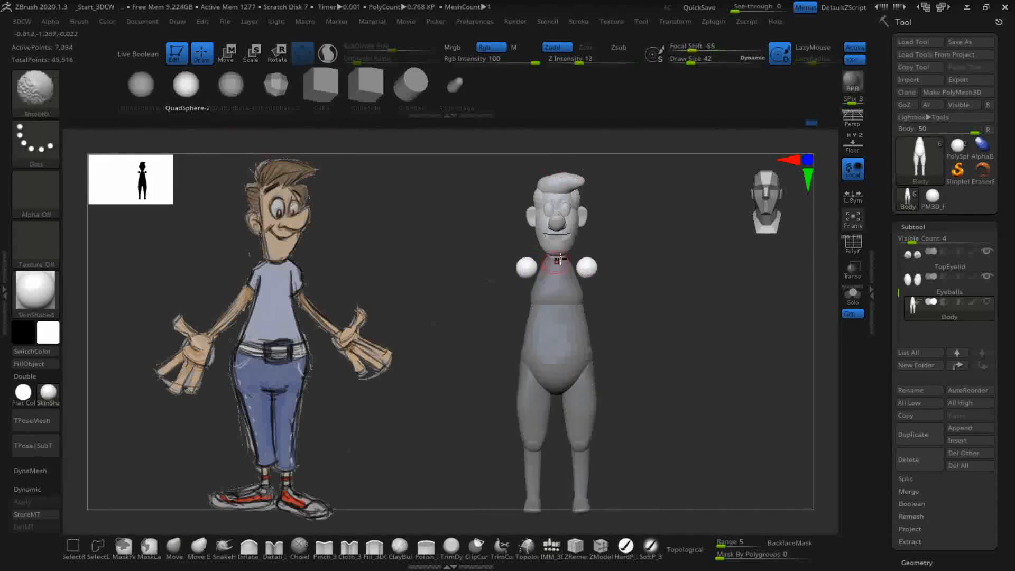
pyautogui.moveTo(666, 272); pyautogui.dragTo(413, 124)
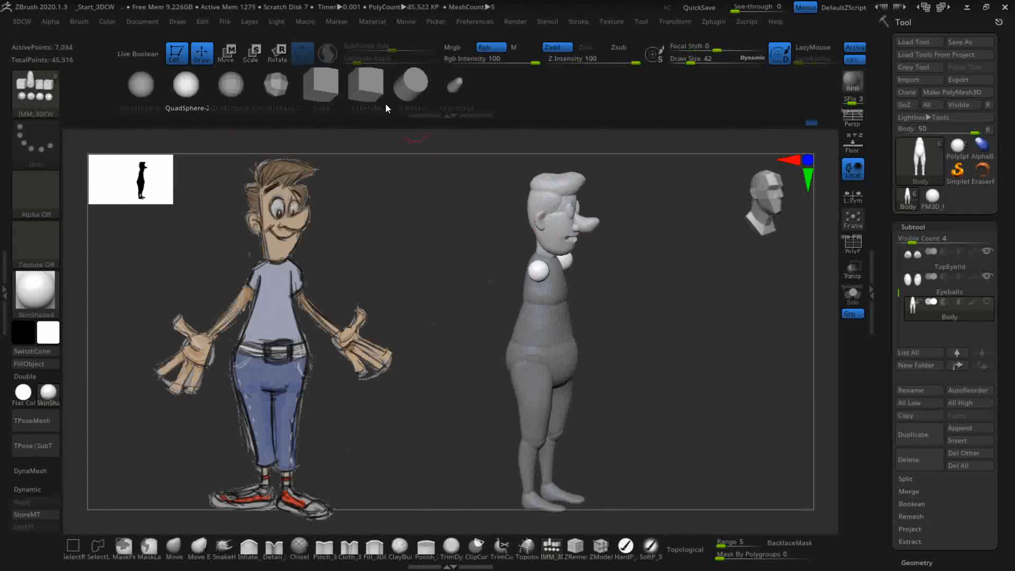
# Step: Move the shoulder spheres inward with the gizmo so they sit against the sides of the upper torso
pyautogui.click(230, 54)
pyautogui.click(558, 262)
pyautogui.moveTo(488, 250); pyautogui.dragTo(480, 249)
pyautogui.moveTo(685, 377); pyautogui.dragTo(706, 313)
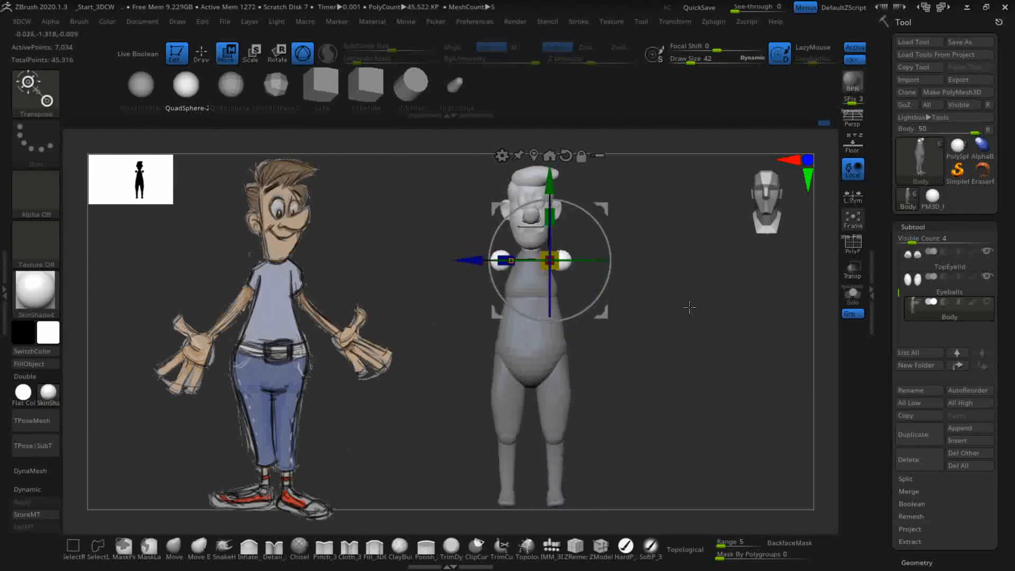
pyautogui.moveTo(468, 259); pyautogui.dragTo(455, 259)
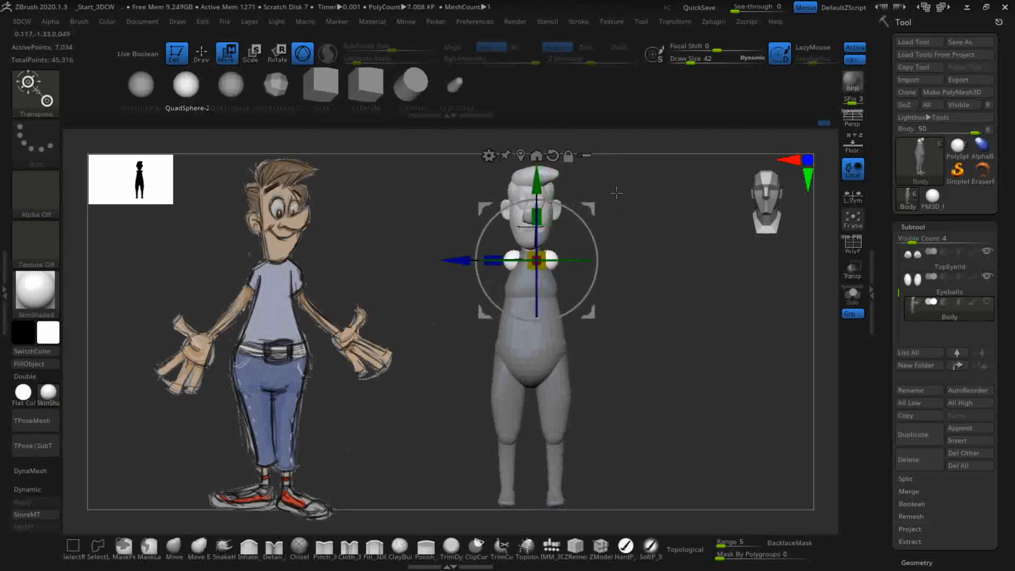
pyautogui.moveTo(588, 206); pyautogui.dragTo(591, 209)
# Step: Shape the shoulder spheres with the Move brush from front and side views
pyautogui.keyDown('ctrl'); pyautogui.moveTo(695, 327); pyautogui.dragTo(703, 471, button='right'); pyautogui.keyUp('ctrl')
pyautogui.moveTo(716, 356)
pyautogui.mouseDown(button='right')
pyautogui.moveTo(727, 356)
pyautogui.moveTo(657, 344)
pyautogui.moveTo(704, 362)
pyautogui.moveTo(739, 308)
pyautogui.mouseUp(button='right')
pyautogui.click(174, 547)
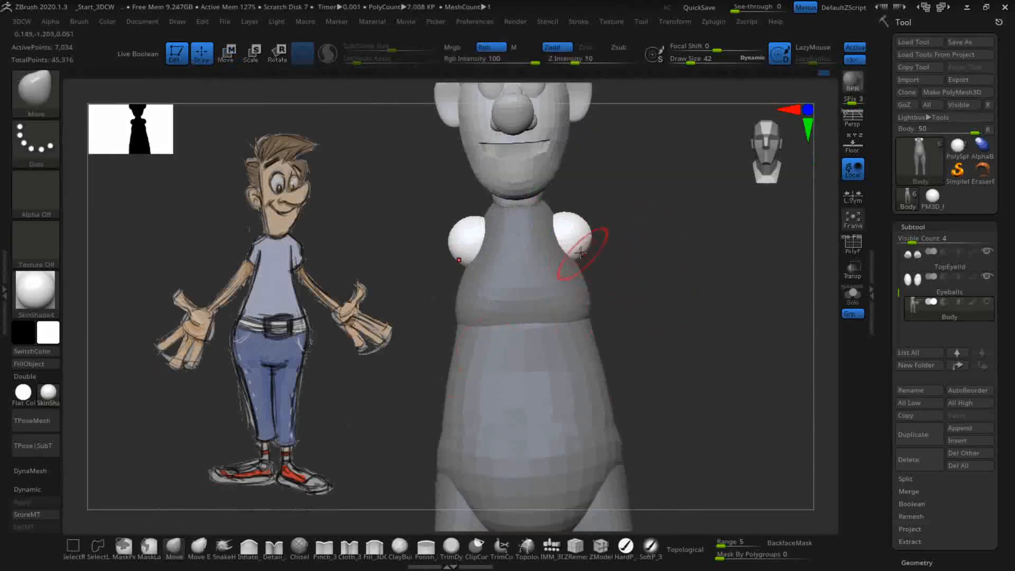
pyautogui.moveTo(613, 229); pyautogui.dragTo(650, 284, button='right')
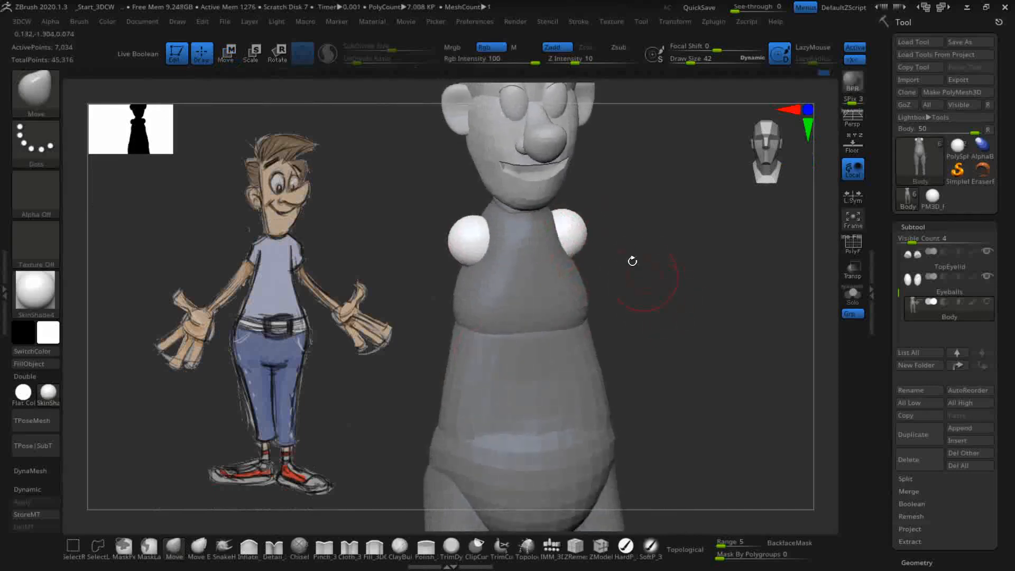
pyautogui.moveTo(703, 315); pyautogui.dragTo(642, 263, button='right')
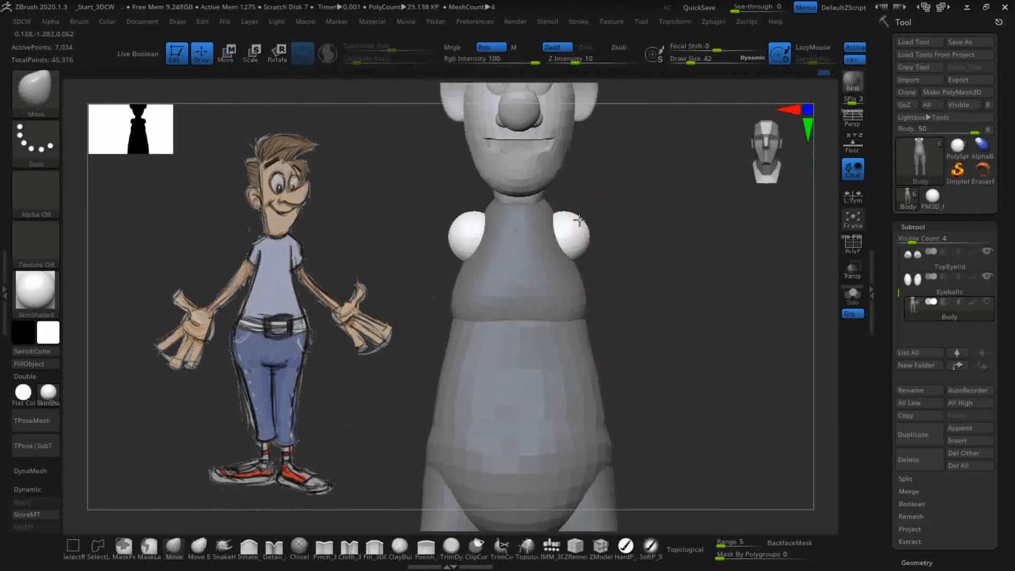
pyautogui.moveTo(568, 210); pyautogui.dragTo(572, 213, button='right')
pyautogui.moveTo(693, 303)
pyautogui.mouseDown(button='right')
pyautogui.moveTo(707, 326)
pyautogui.moveTo(589, 216)
pyautogui.mouseUp(button='right')
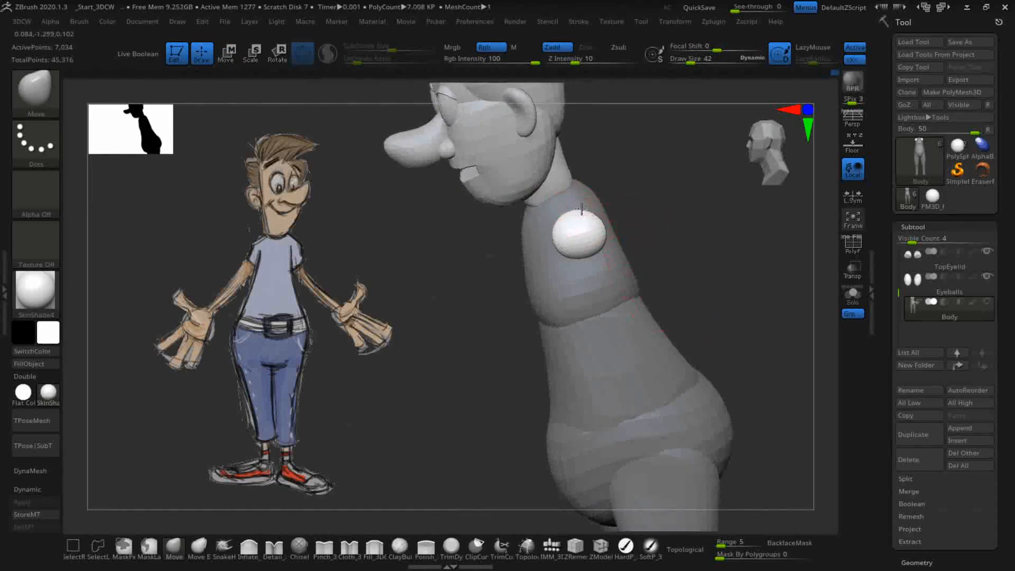
# Step: Refine the shoulder contours where they meet the upper torso with the Move brush from three-quarter views
pyautogui.moveTo(695, 286); pyautogui.dragTo(746, 259, button='right')
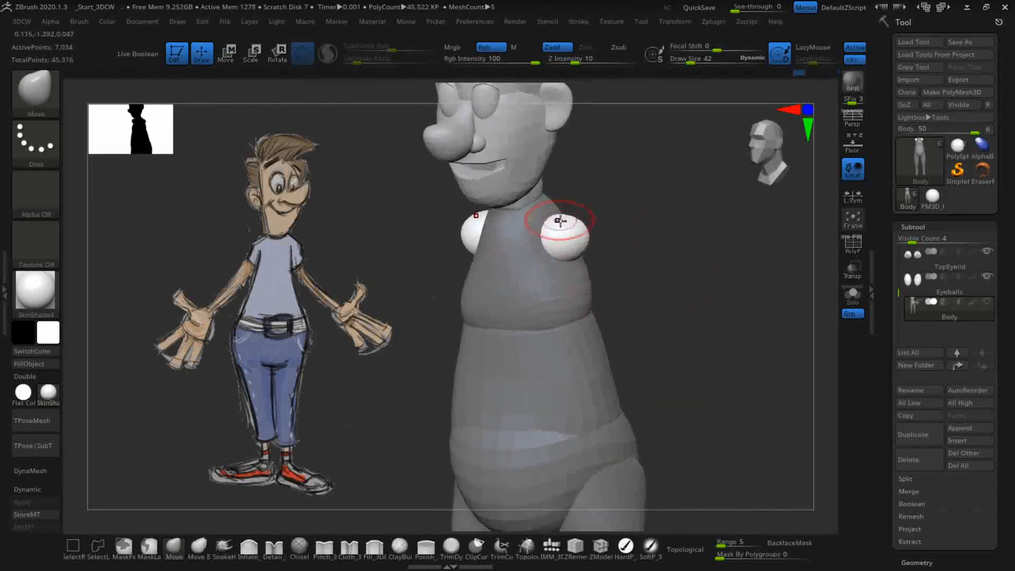
pyautogui.moveTo(609, 238); pyautogui.dragTo(589, 229, button='right')
pyautogui.moveTo(657, 274); pyautogui.dragTo(729, 281, button='right')
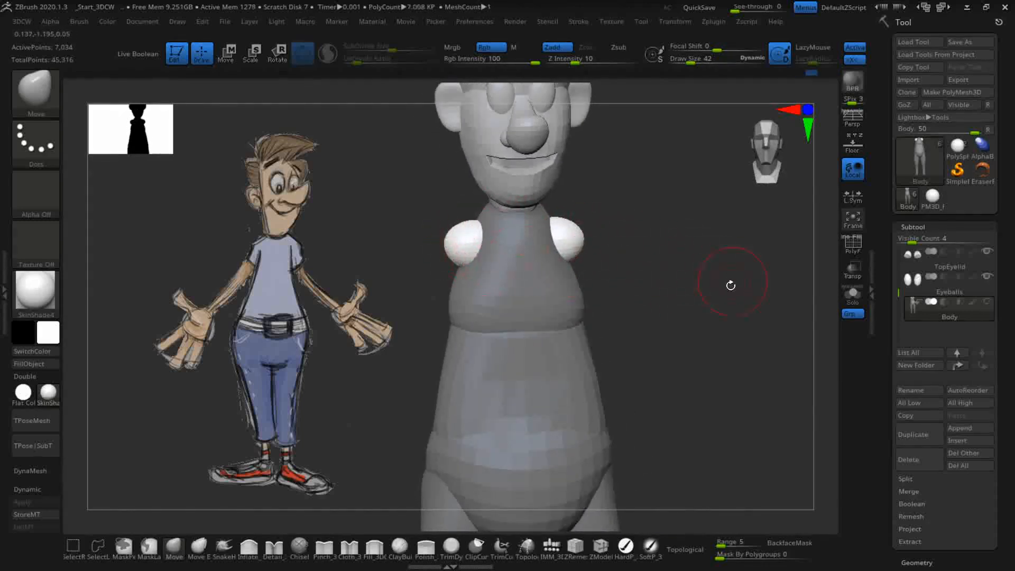
pyautogui.moveTo(732, 274); pyautogui.dragTo(688, 296, button='right')
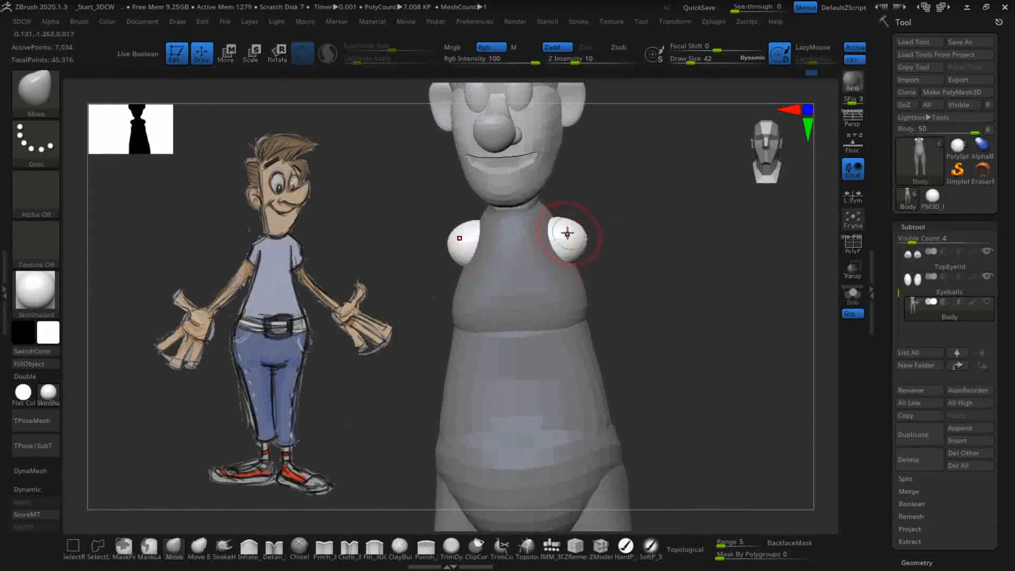
pyautogui.moveTo(708, 272)
pyautogui.mouseDown(button='right')
pyautogui.moveTo(754, 274)
pyautogui.moveTo(724, 280)
pyautogui.moveTo(701, 257)
pyautogui.mouseUp(button='right')
pyautogui.keyDown('alt'); pyautogui.moveTo(698, 305); pyautogui.dragTo(680, 195); pyautogui.keyUp('alt')
pyautogui.moveTo(696, 302)
pyautogui.keyDown('alt'); pyautogui.mouseDown()
pyautogui.moveTo(680, 307)
pyautogui.moveTo(699, 306)
pyautogui.mouseUp(); pyautogui.keyUp('alt')
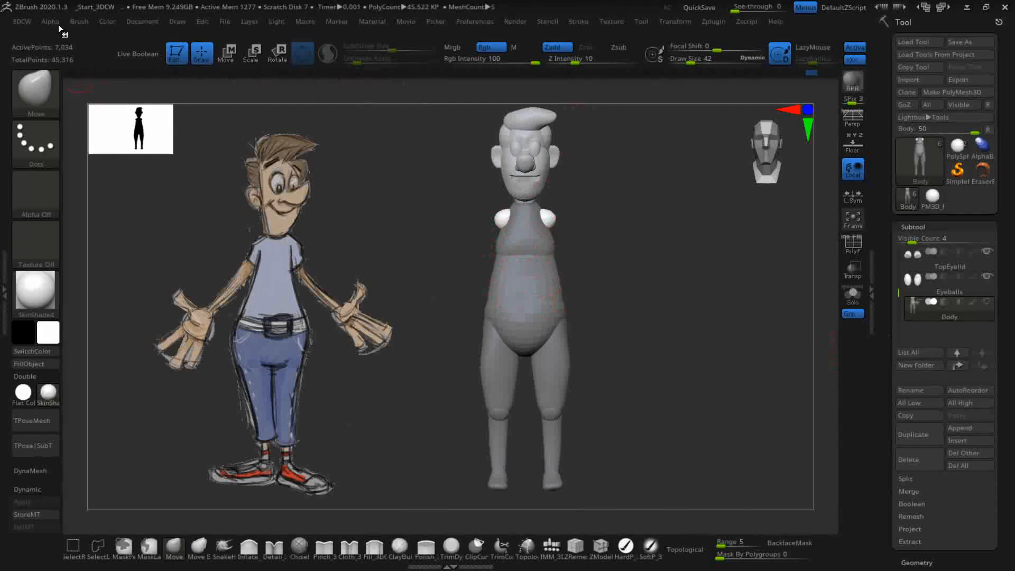
# Step: Split the unmasked shoulder spheres into their own subtool, select it and turn on the Body subtool's visibility
pyautogui.click(20, 23)
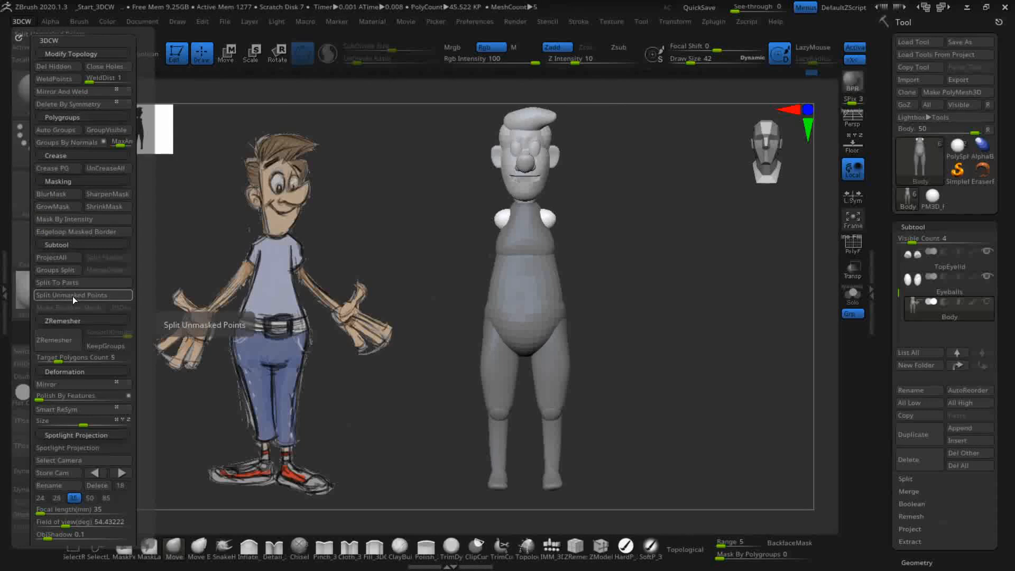
pyautogui.click(72, 296)
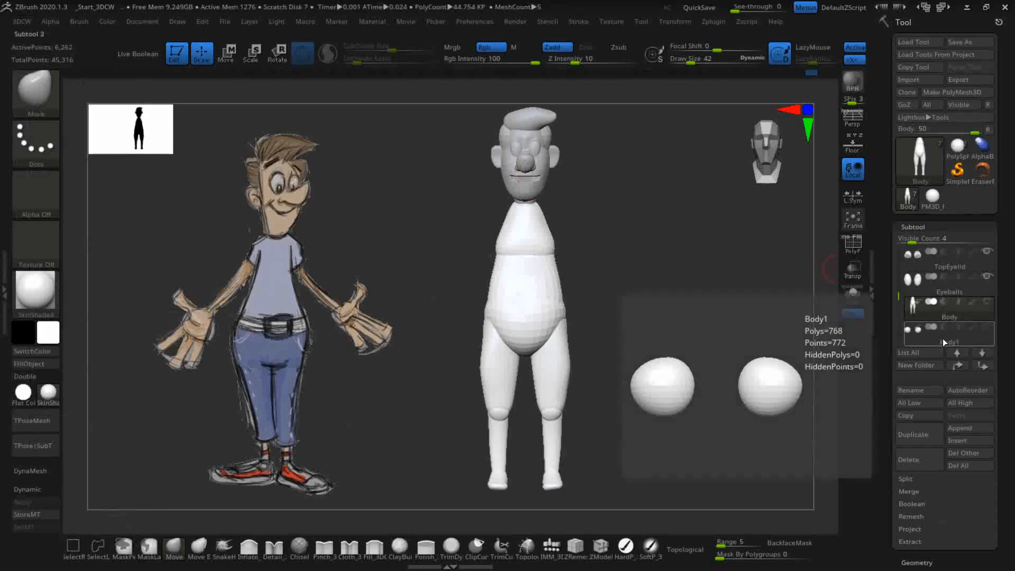
pyautogui.click(924, 338)
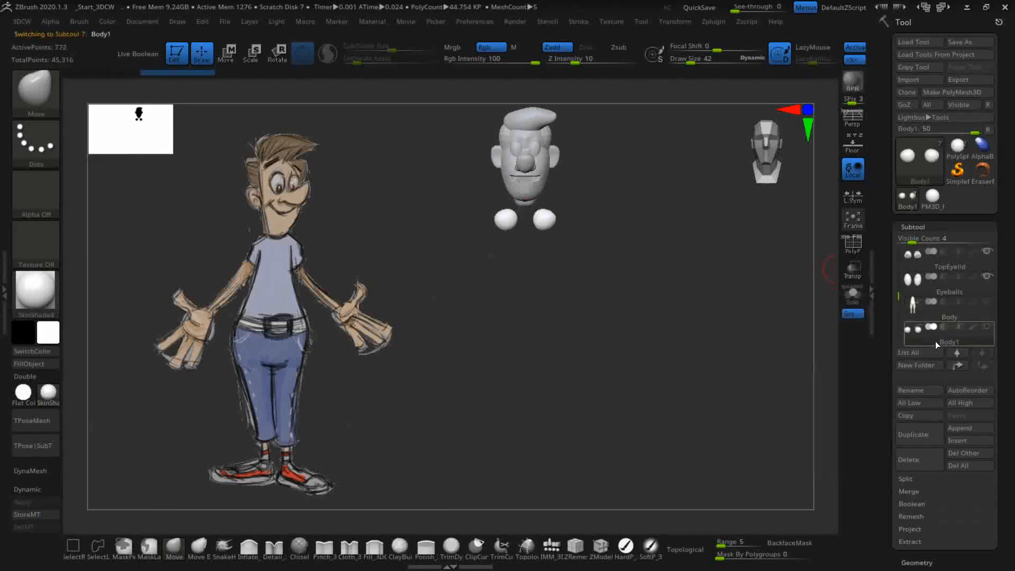
pyautogui.click(987, 301)
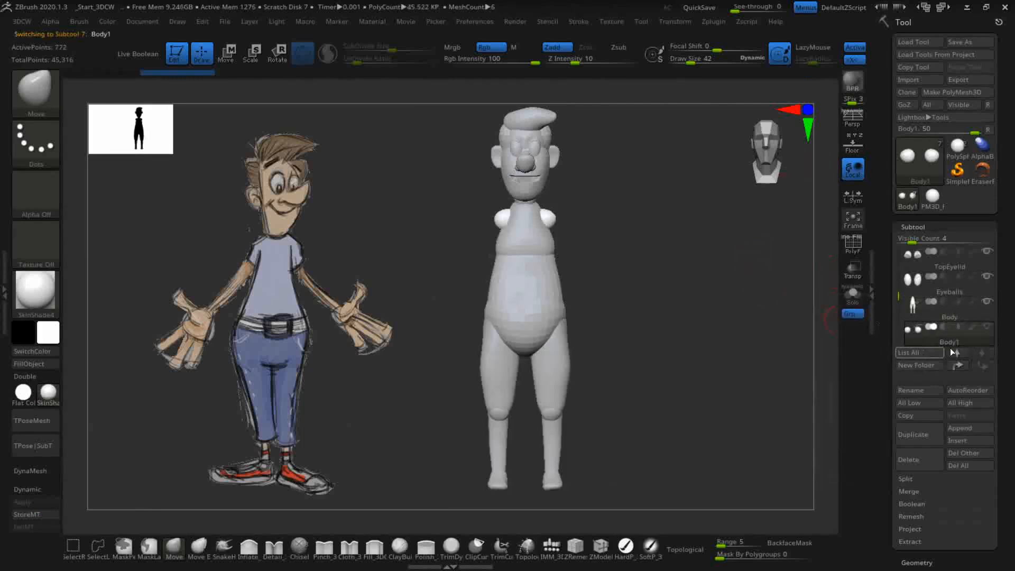
# Step: Rename the shoulder spheres' subtool as Arms
pyautogui.moveTo(951, 340)
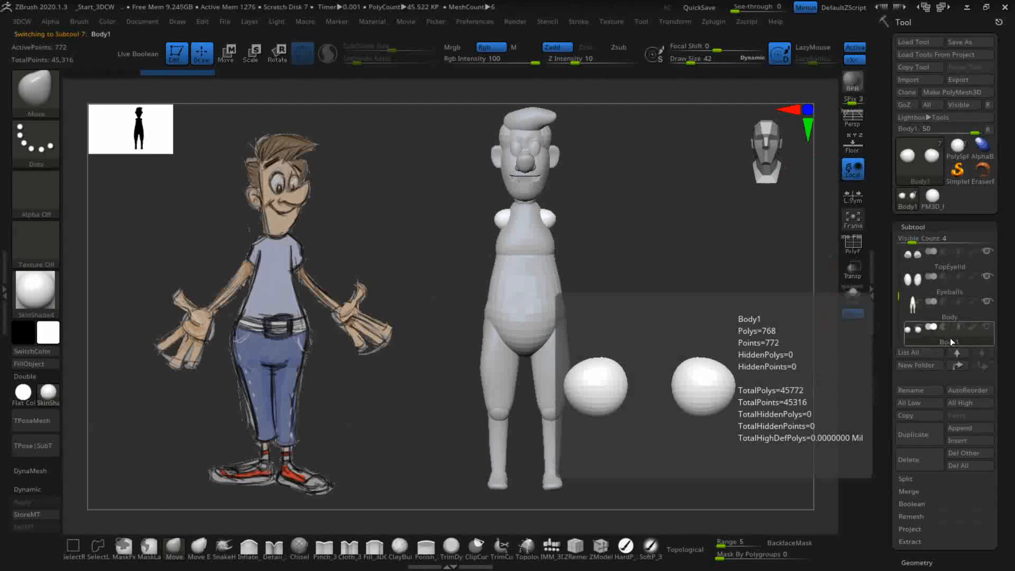
pyautogui.click(913, 392)
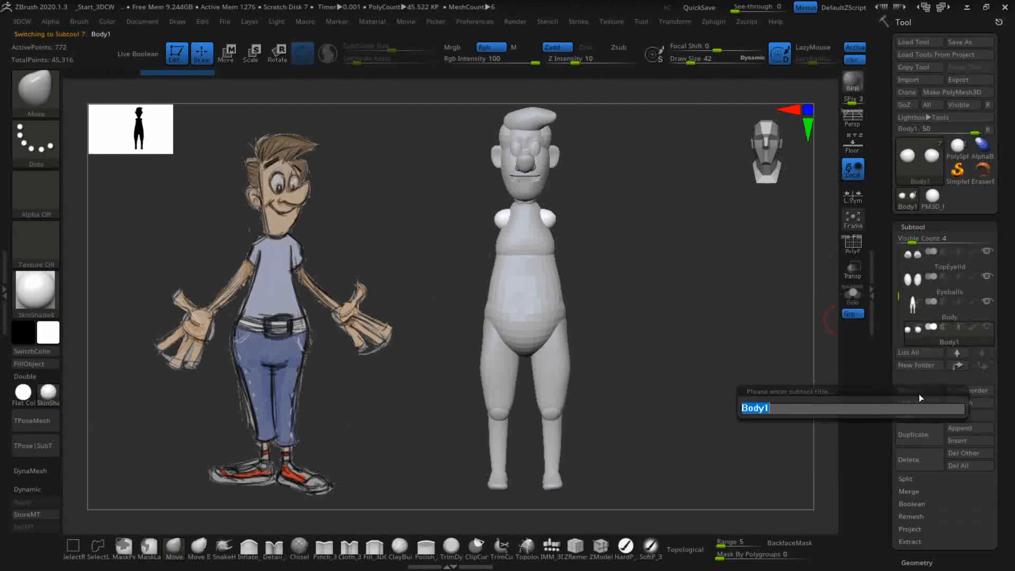
pyautogui.write('Arms')
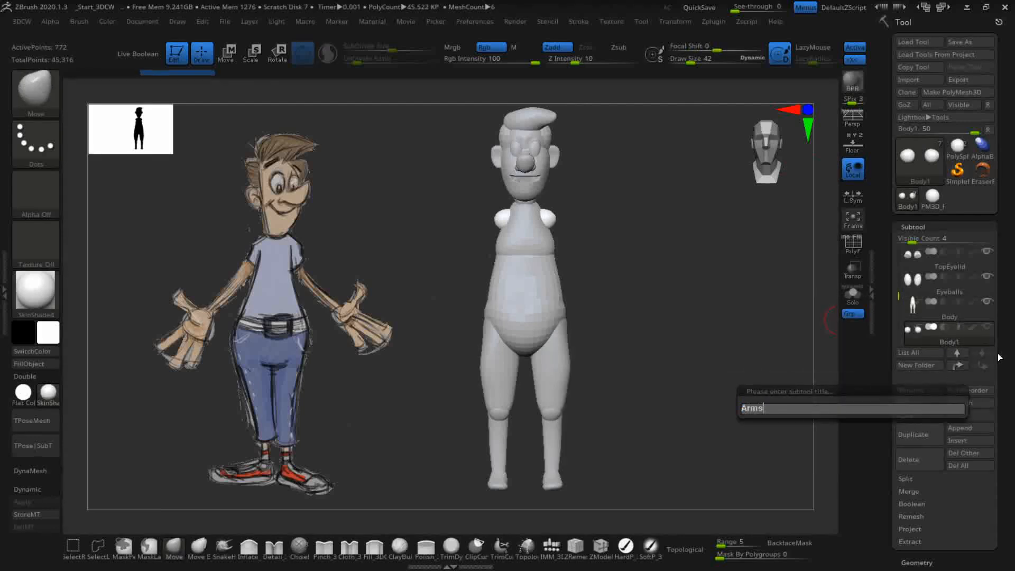
pyautogui.press('Return')
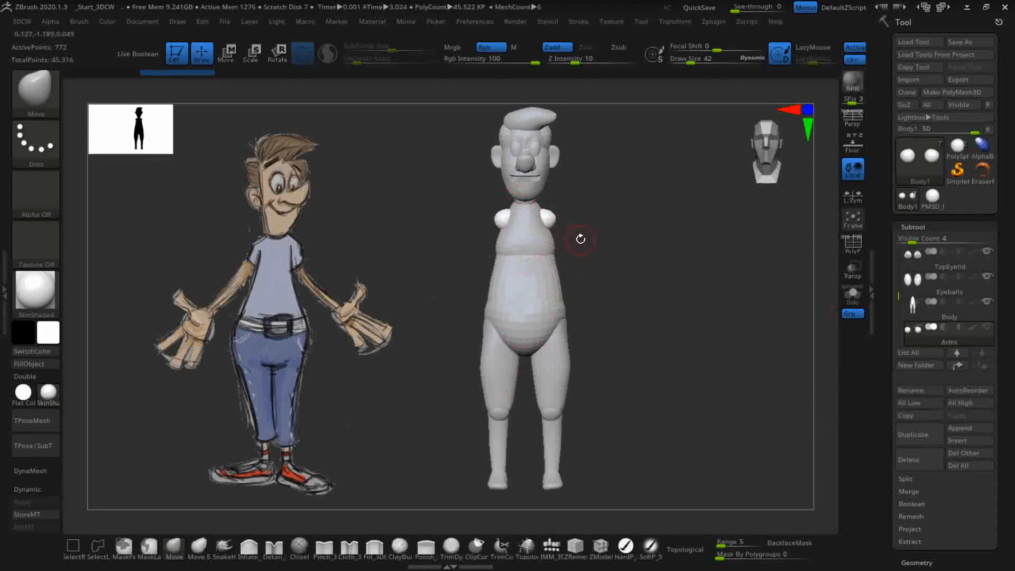
# Step: Insert mirrored Appendage meshes extending horizontally outward from the shoulder spheres as upper arms
pyautogui.moveTo(652, 317)
pyautogui.keyDown('alt'); pyautogui.mouseDown()
pyautogui.moveTo(633, 355)
pyautogui.moveTo(643, 314)
pyautogui.mouseUp(); pyautogui.keyUp('alt')
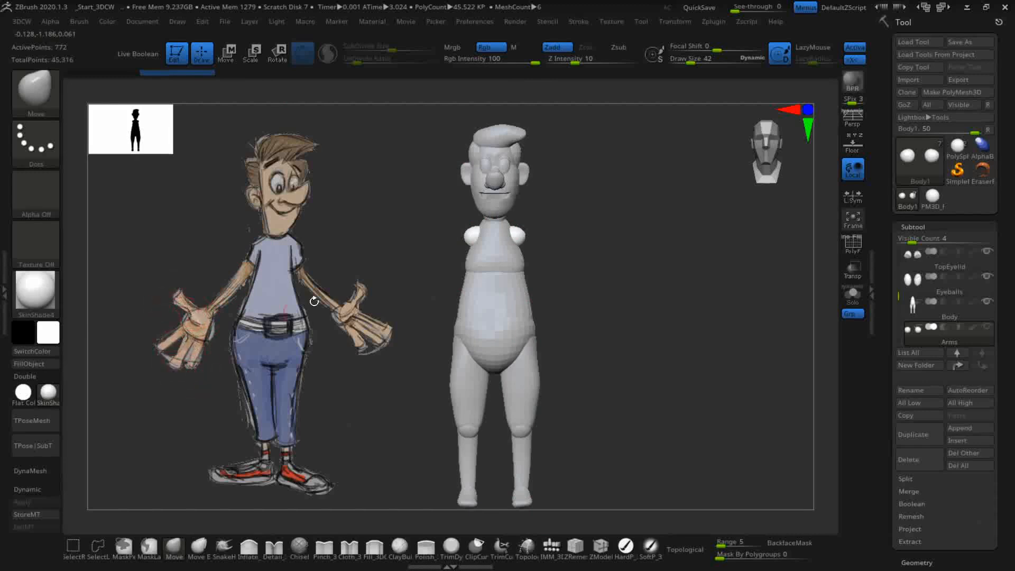
pyautogui.click(551, 548)
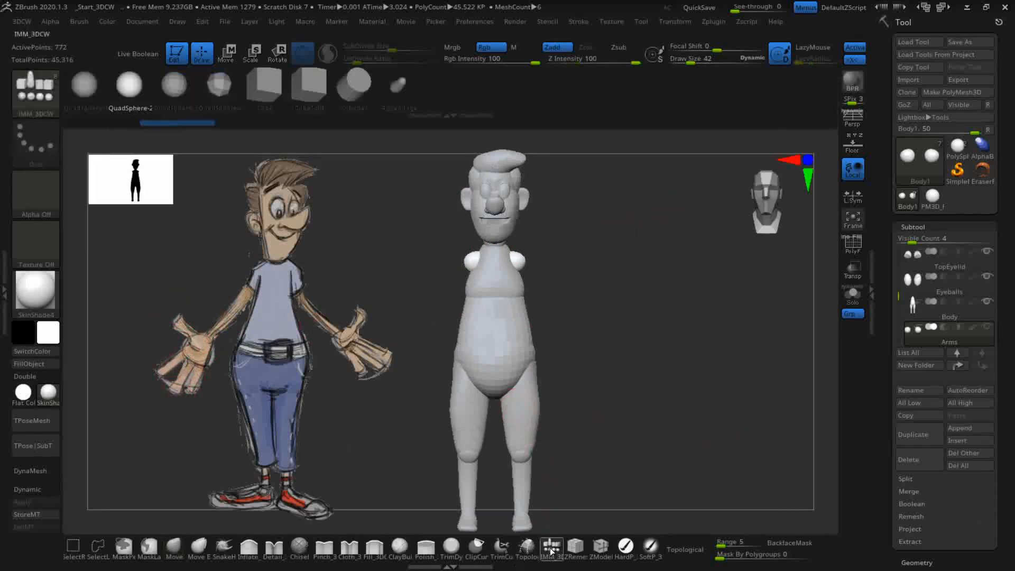
pyautogui.click(398, 85)
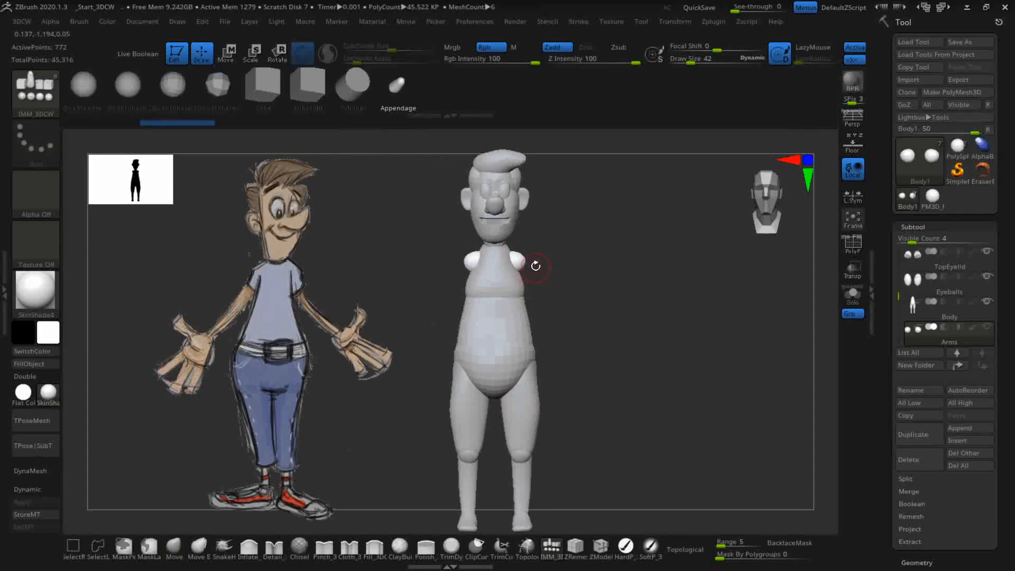
pyautogui.moveTo(522, 263)
pyautogui.mouseDown()
pyautogui.moveTo(558, 290)
pyautogui.moveTo(557, 265)
pyautogui.mouseUp()
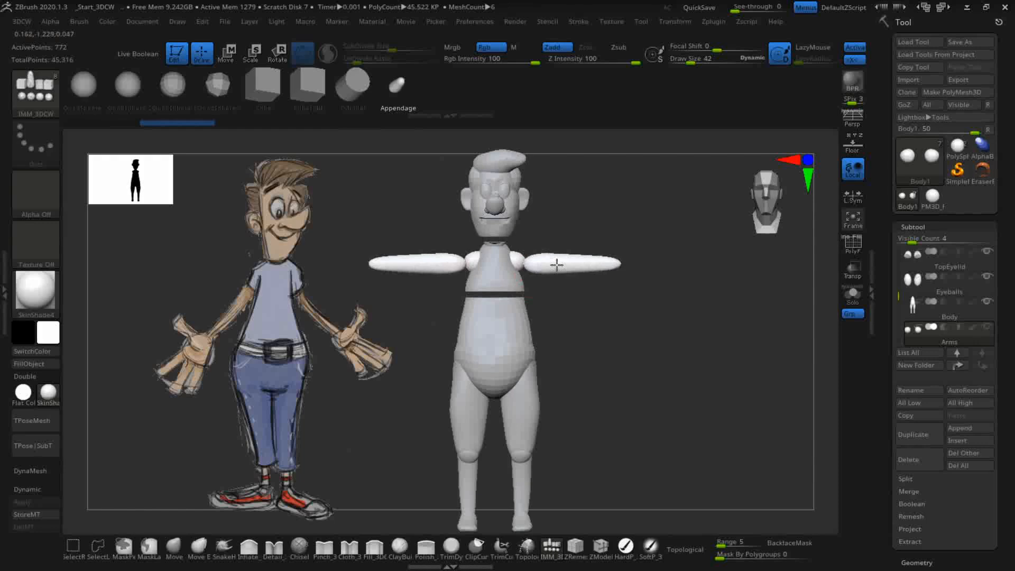
# Step: Shorten the upper arms along their length and rotate them downward about 41 degrees from the shoulders
pyautogui.moveTo(627, 365); pyautogui.dragTo(625, 434)
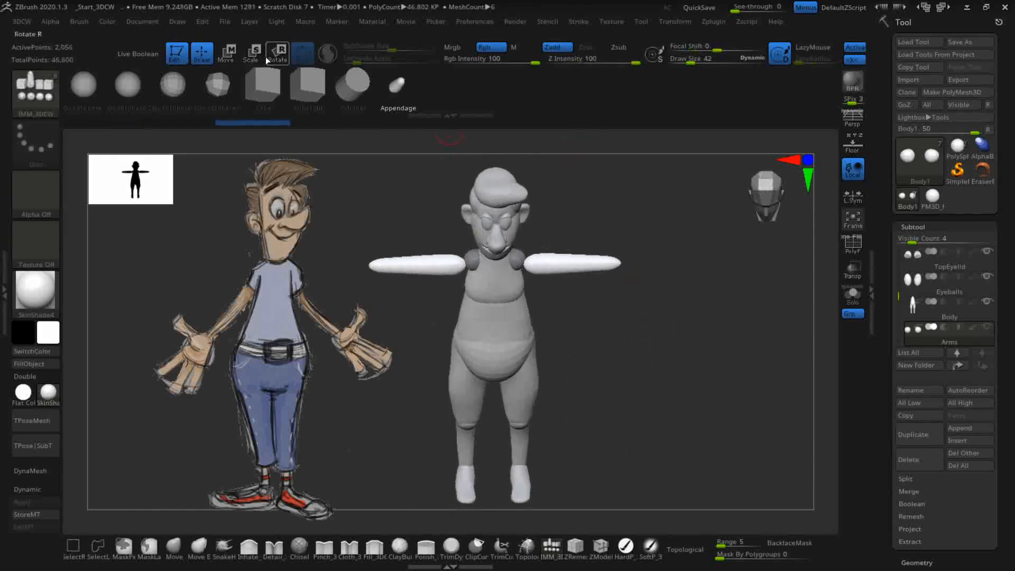
pyautogui.click(232, 53)
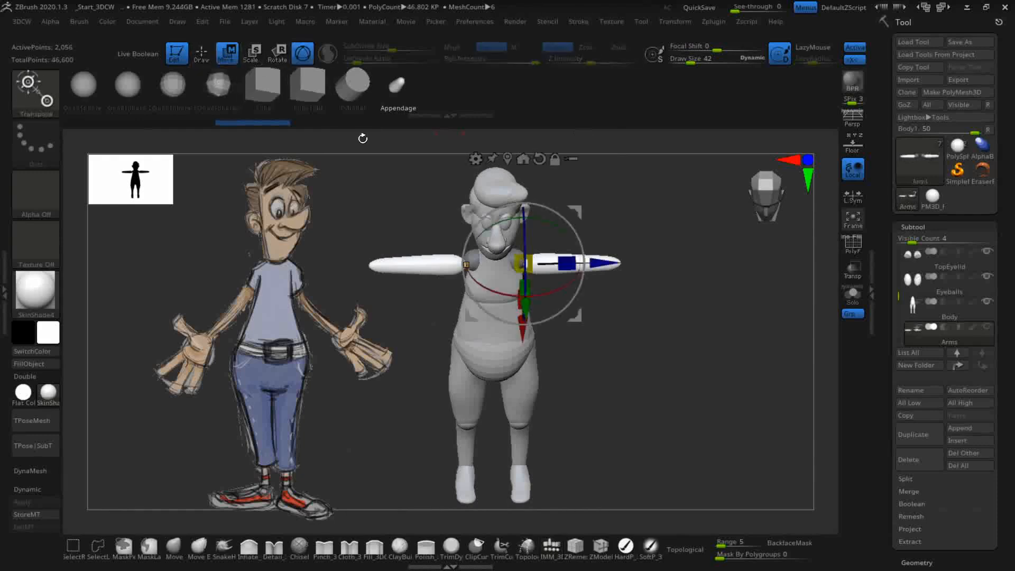
pyautogui.moveTo(574, 264); pyautogui.dragTo(559, 259)
pyautogui.moveTo(596, 392); pyautogui.dragTo(573, 460)
pyautogui.keyDown('shift'); pyautogui.moveTo(634, 372); pyautogui.dragTo(646, 280); pyautogui.keyUp('shift')
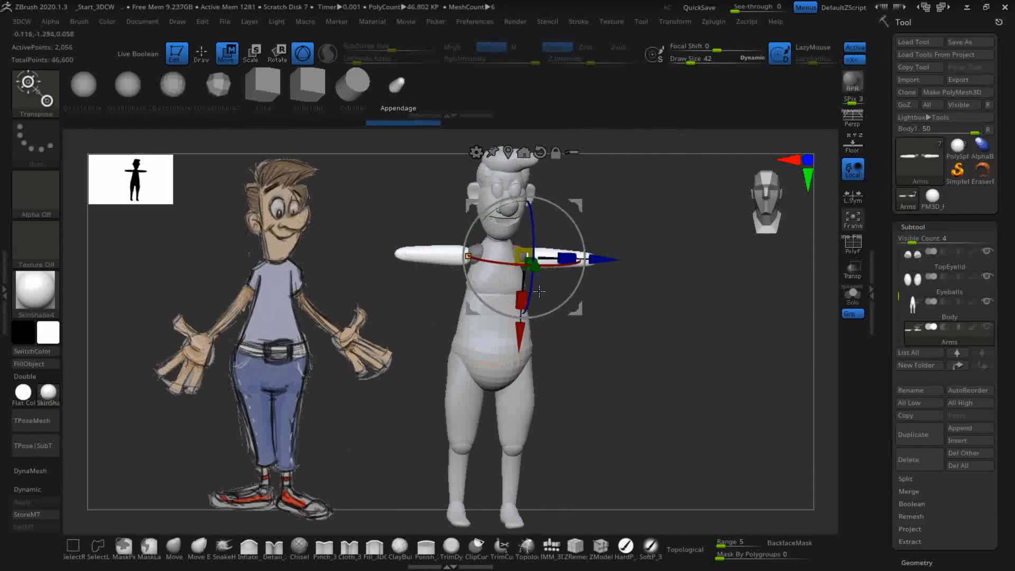
pyautogui.moveTo(571, 218); pyautogui.dragTo(579, 258)
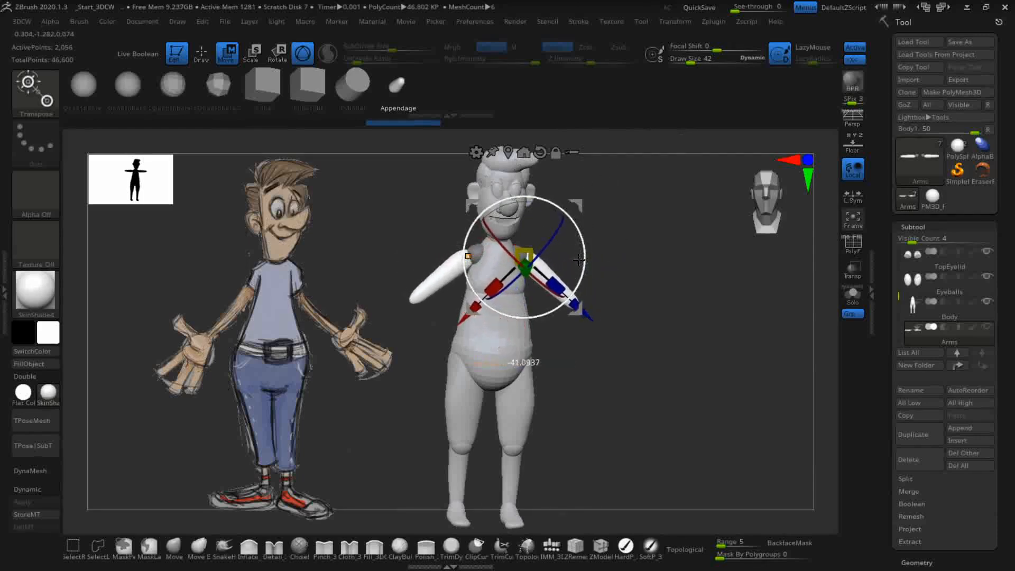
pyautogui.keyDown('alt'); pyautogui.moveTo(657, 363); pyautogui.dragTo(696, 393); pyautogui.keyUp('alt')
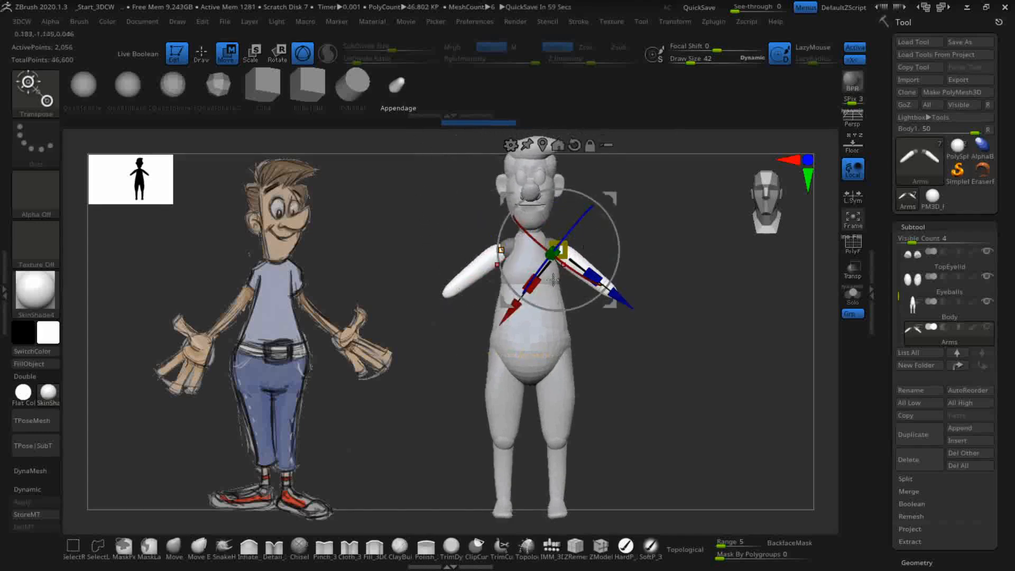
# Step: Raise and lower the upper arms using the gizmo on each shoulder, leaving them angled more steeply downward
pyautogui.moveTo(618, 238); pyautogui.dragTo(610, 198)
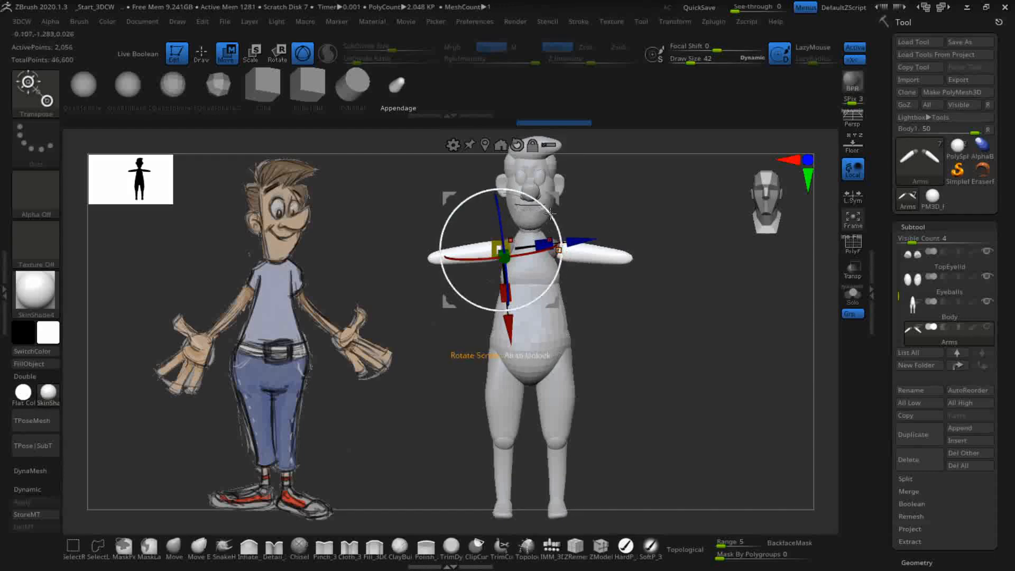
pyautogui.moveTo(550, 217); pyautogui.dragTo(538, 150)
pyautogui.click(558, 250)
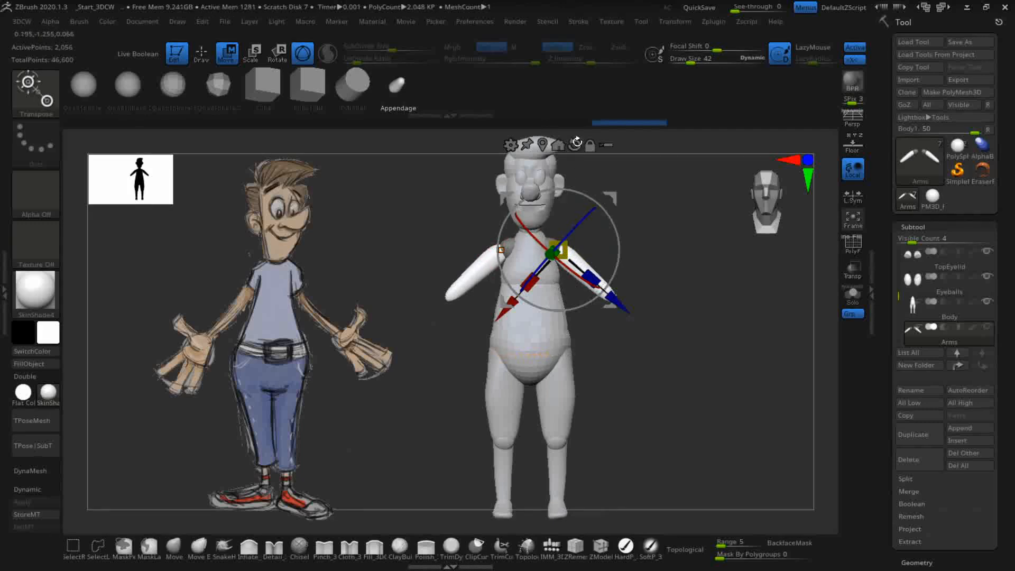
pyautogui.moveTo(614, 236)
pyautogui.mouseDown()
pyautogui.moveTo(614, 175)
pyautogui.moveTo(612, 228)
pyautogui.moveTo(601, 243)
pyautogui.mouseUp()
pyautogui.click(501, 250)
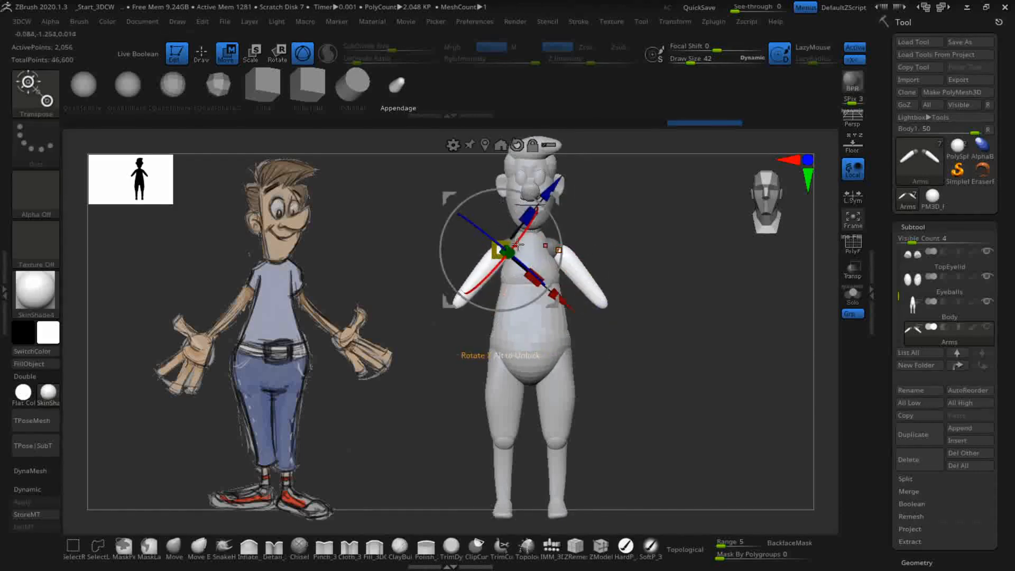
# Step: Place the gizmo on the opposite shoulder and rotate the mirrored upper arms slightly closer to the torso
pyautogui.hotkey('ctrl', 'z')
pyautogui.hotkey('ctrl', 'shift', 'z')
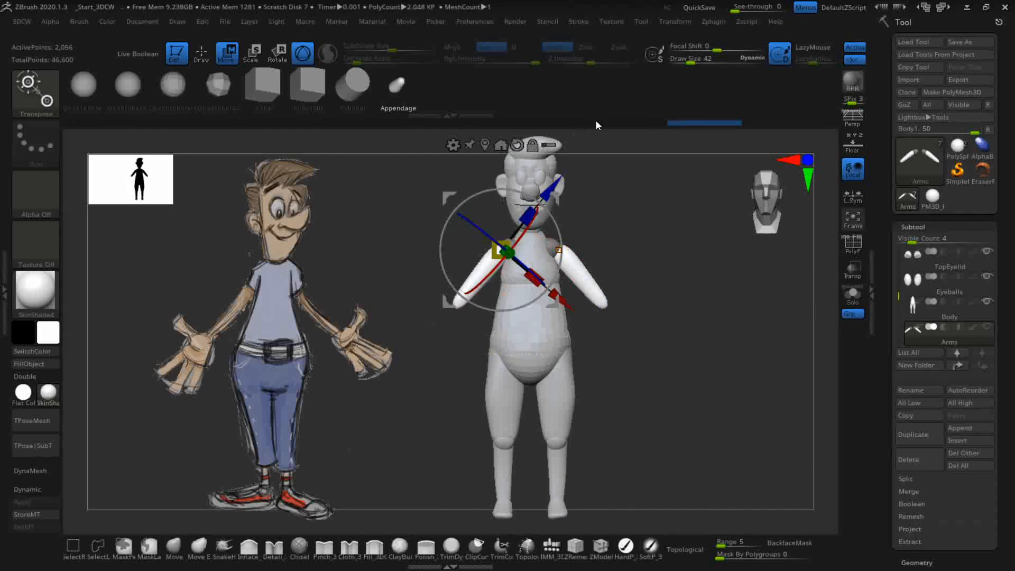
pyautogui.click(558, 249)
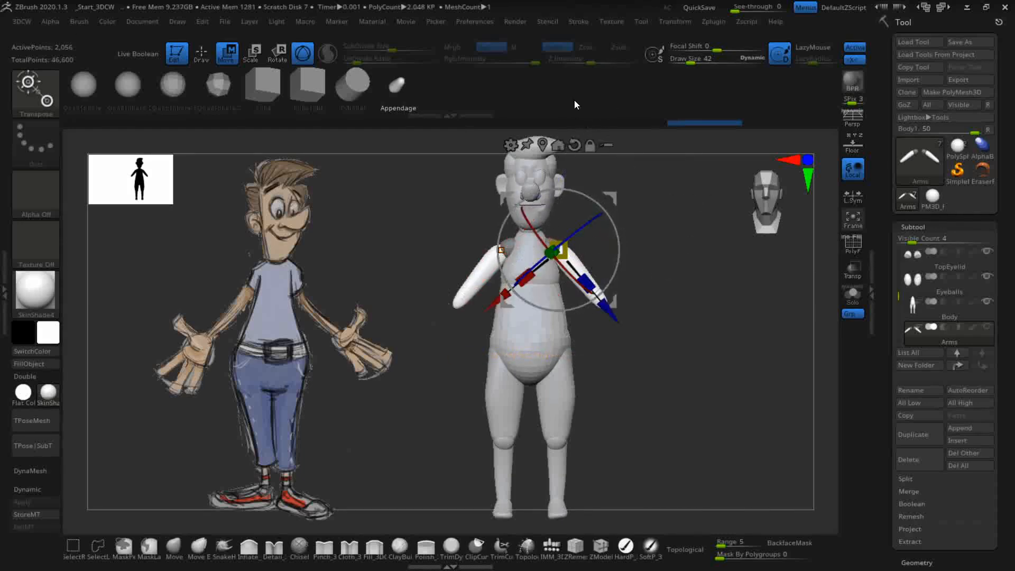
pyautogui.moveTo(615, 235); pyautogui.dragTo(617, 241)
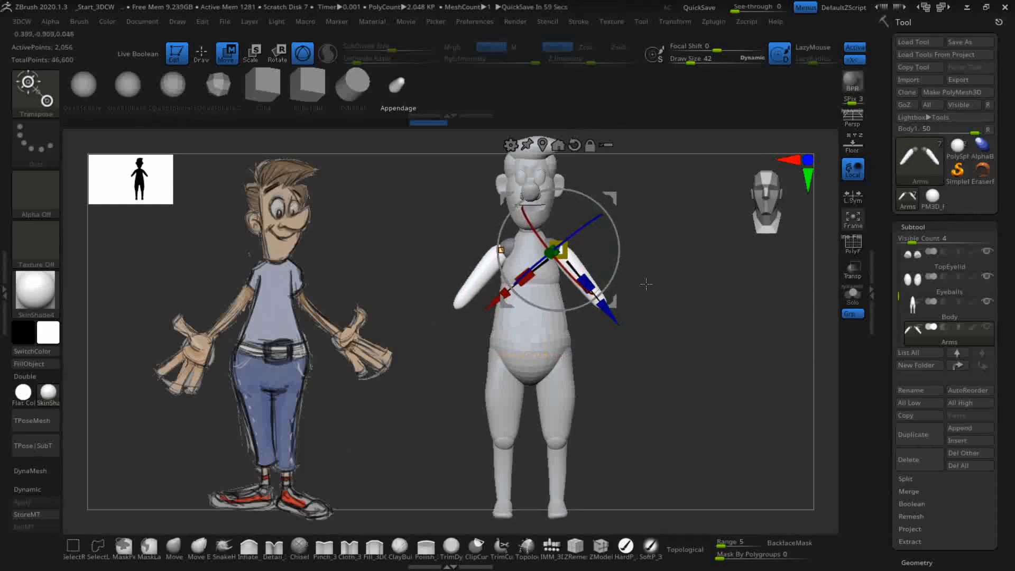
pyautogui.moveTo(560, 248); pyautogui.dragTo(589, 288)
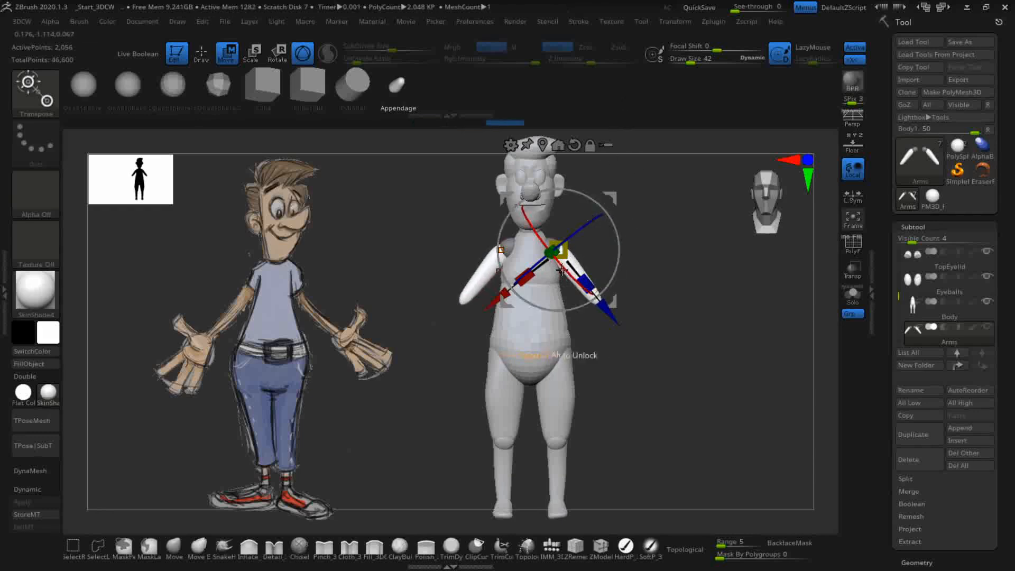
# Step: Nudge the upper arms slightly forward on the shoulder spheres, working from a side view
pyautogui.moveTo(641, 398); pyautogui.dragTo(744, 457)
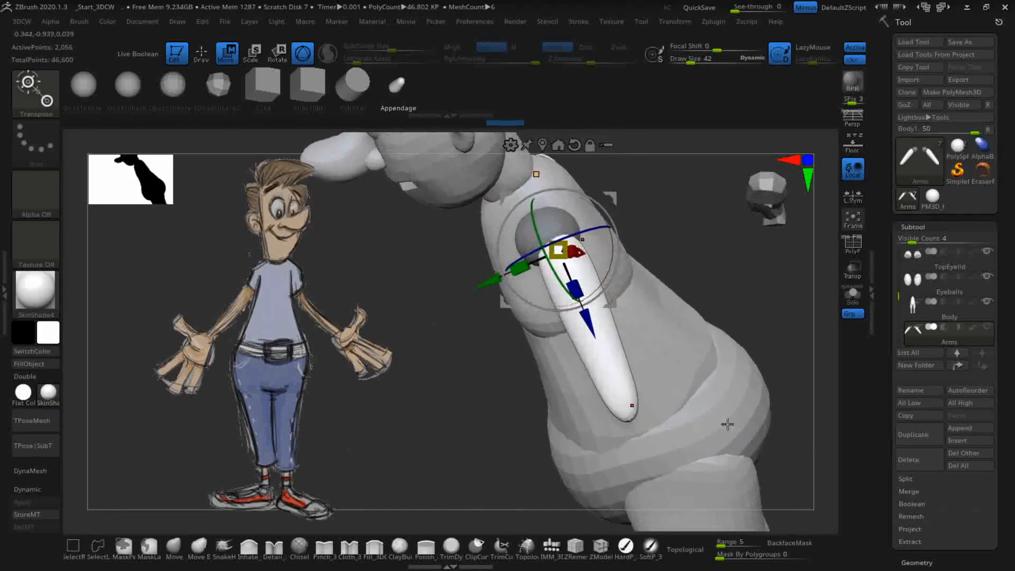
pyautogui.moveTo(709, 246)
pyautogui.keyDown('alt'); pyautogui.mouseDown()
pyautogui.moveTo(698, 277)
pyautogui.moveTo(697, 254)
pyautogui.mouseUp(); pyautogui.keyUp('alt')
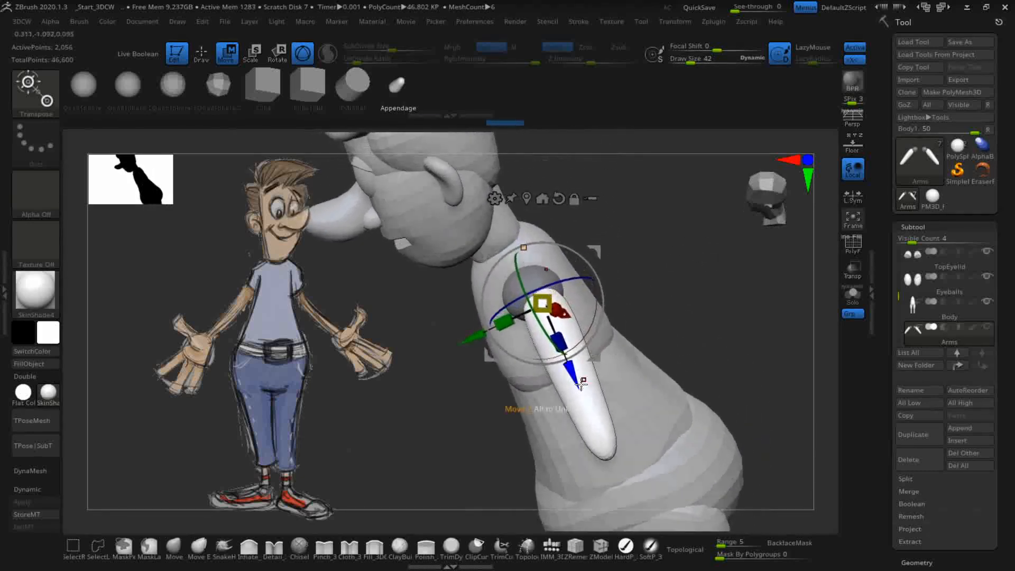
pyautogui.moveTo(480, 331); pyautogui.dragTo(477, 333)
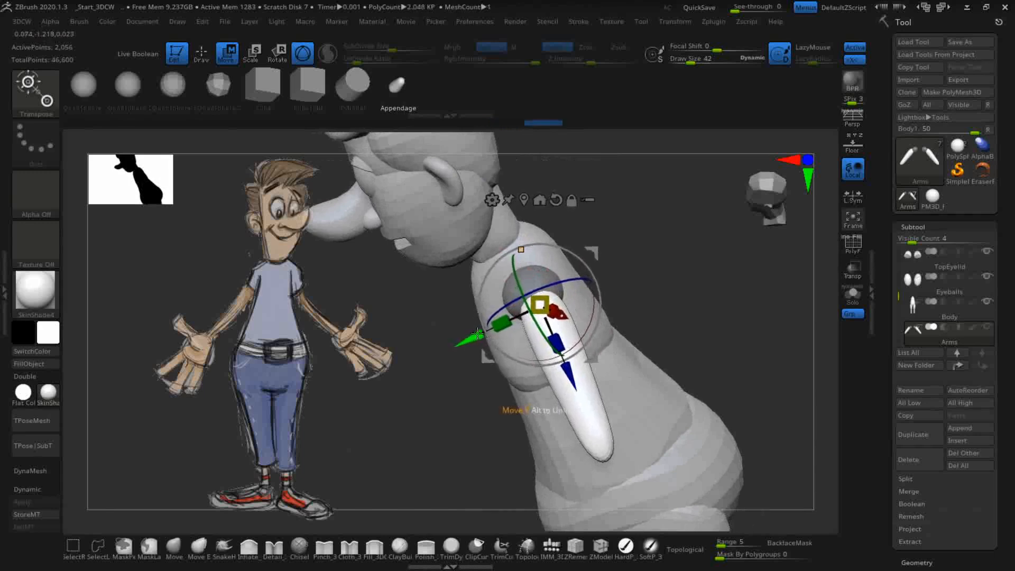
# Step: Reshape the upper arms' shoulder ends with the Move brush and smooth them where they meet the shoulder spheres
pyautogui.click(174, 546)
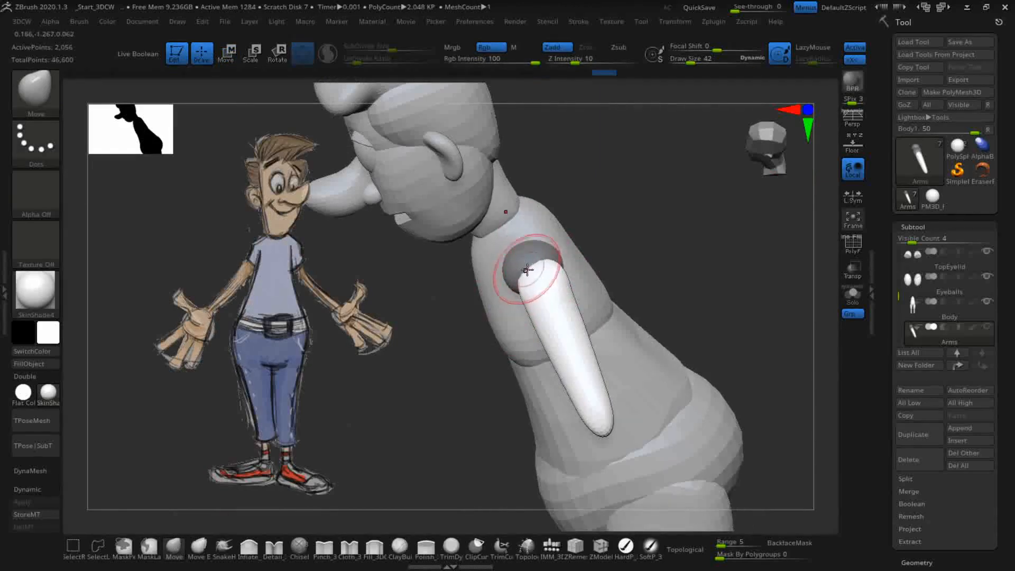
pyautogui.moveTo(634, 238); pyautogui.dragTo(669, 233)
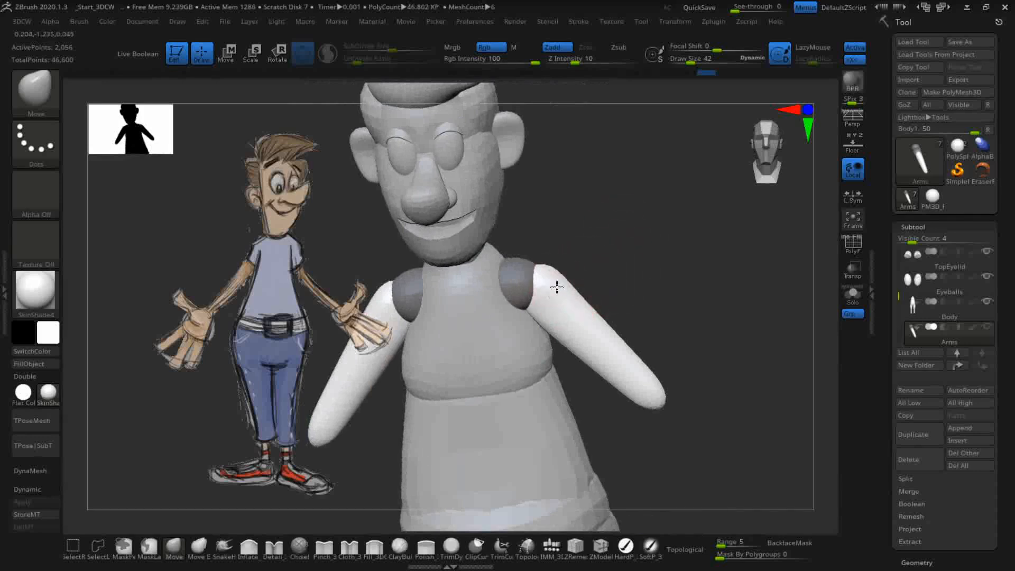
pyautogui.press('shift')
pyautogui.press('shift')
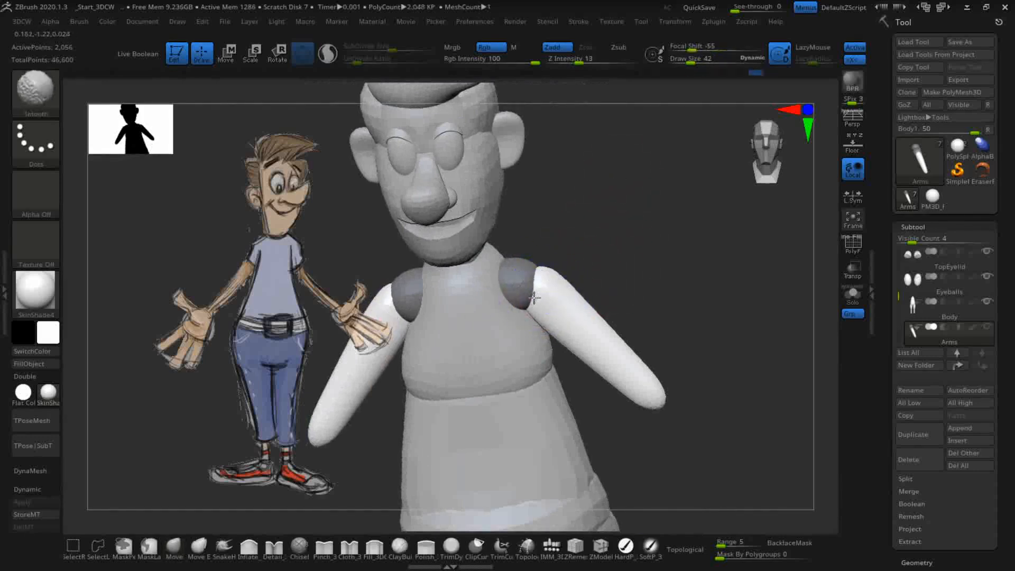
pyautogui.moveTo(618, 258); pyautogui.dragTo(533, 287)
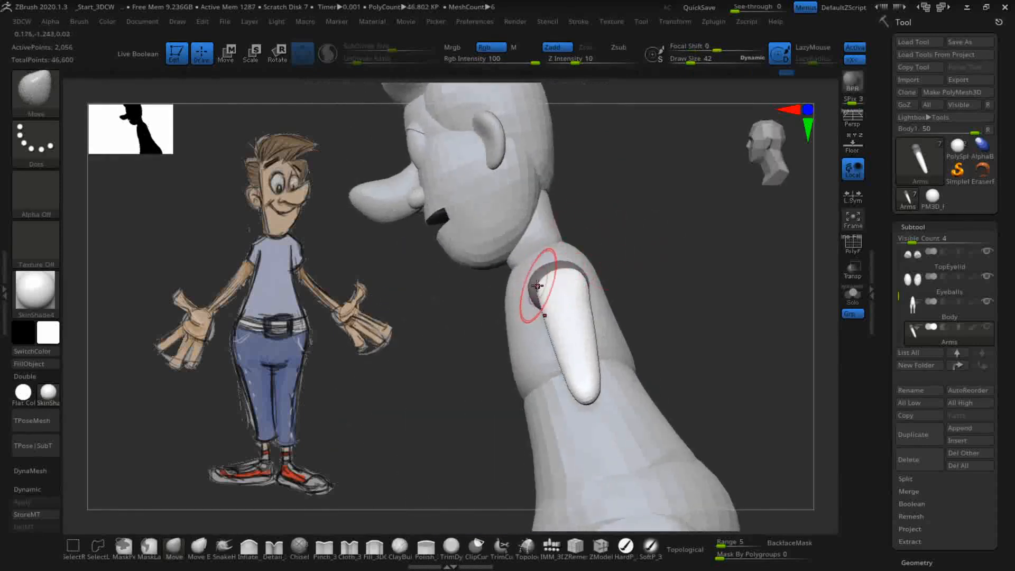
pyautogui.moveTo(653, 263); pyautogui.dragTo(657, 346)
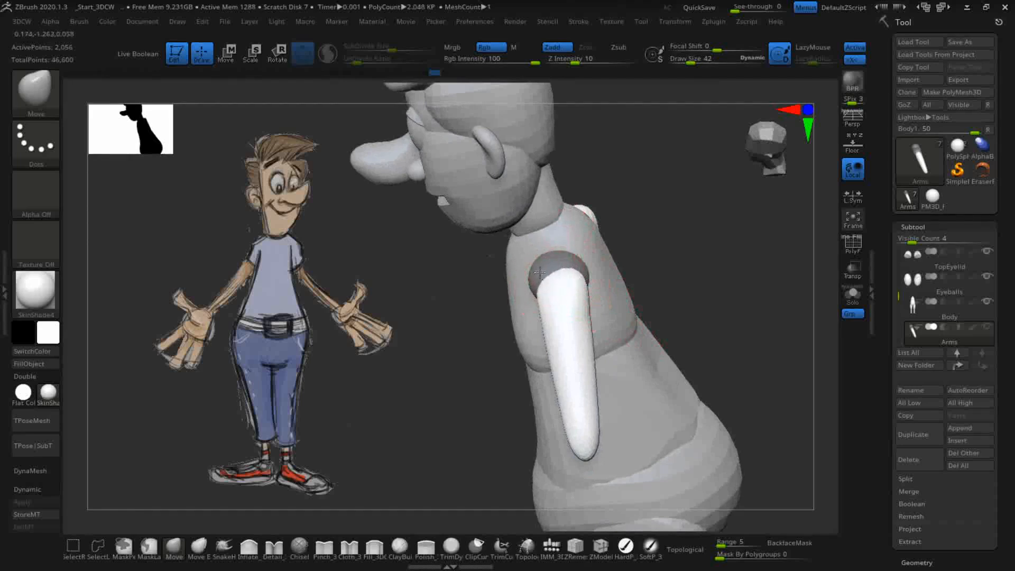
pyautogui.moveTo(652, 260)
pyautogui.mouseDown()
pyautogui.moveTo(680, 263)
pyautogui.moveTo(689, 245)
pyautogui.moveTo(715, 259)
pyautogui.moveTo(555, 277)
pyautogui.mouseUp()
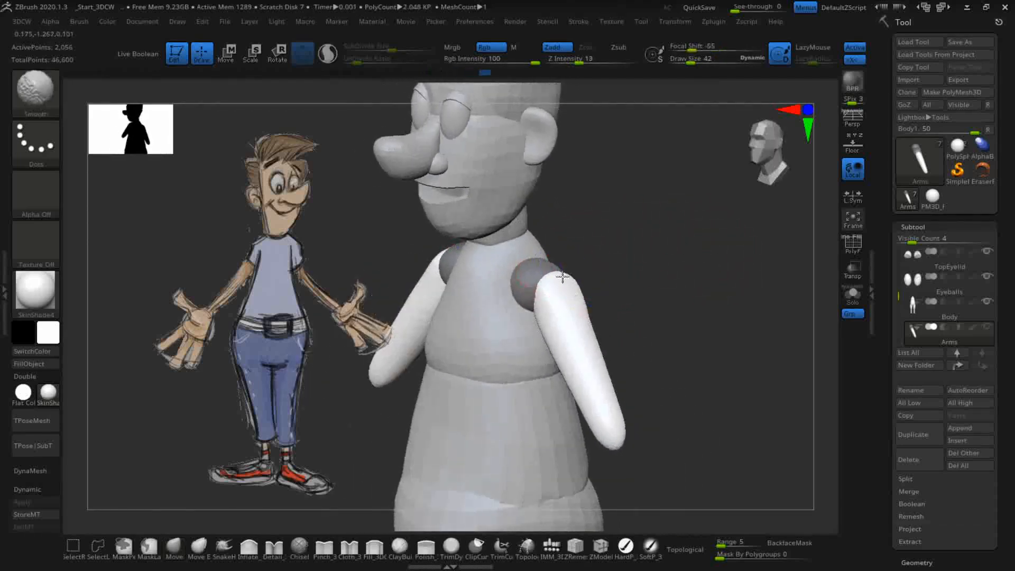
pyautogui.keyDown('shift'); pyautogui.moveTo(743, 275); pyautogui.dragTo(686, 229); pyautogui.keyUp('shift')
# Step: Shift the upper arms slightly forward with the gizmo and scale them down a little
pyautogui.moveTo(712, 331); pyautogui.dragTo(386, 100)
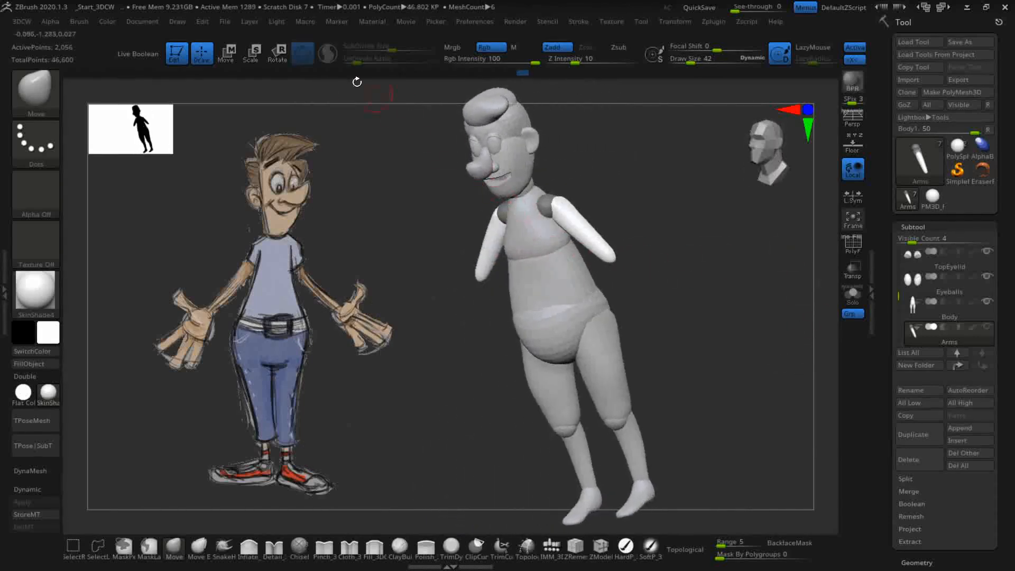
pyautogui.click(276, 54)
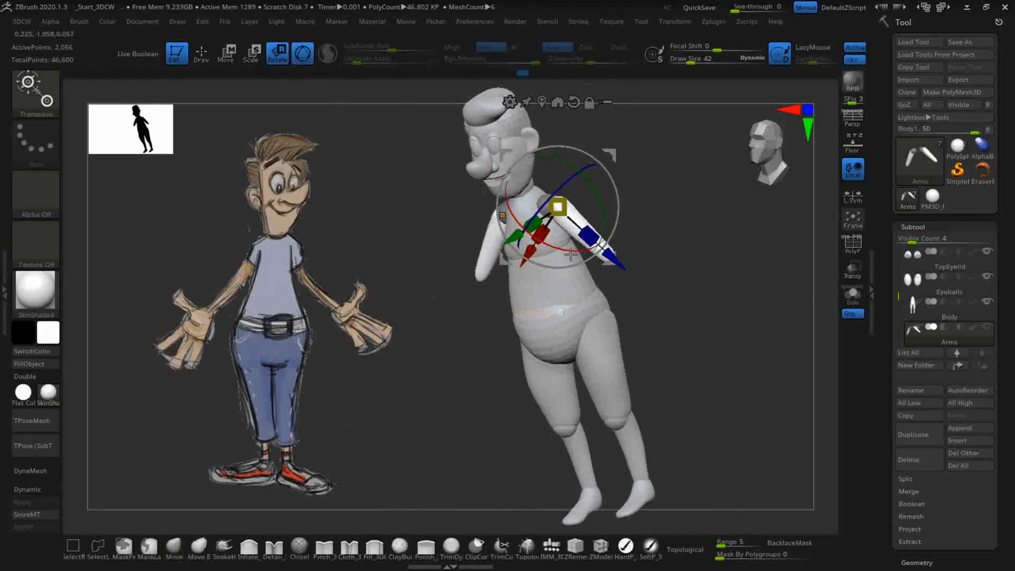
pyautogui.moveTo(584, 255); pyautogui.dragTo(707, 232)
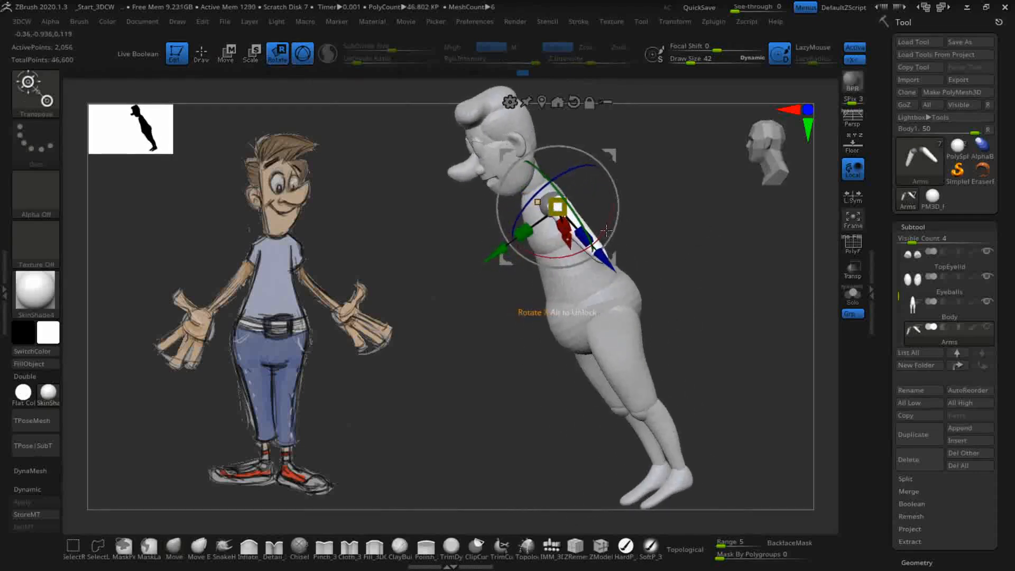
pyautogui.moveTo(503, 250); pyautogui.dragTo(499, 254)
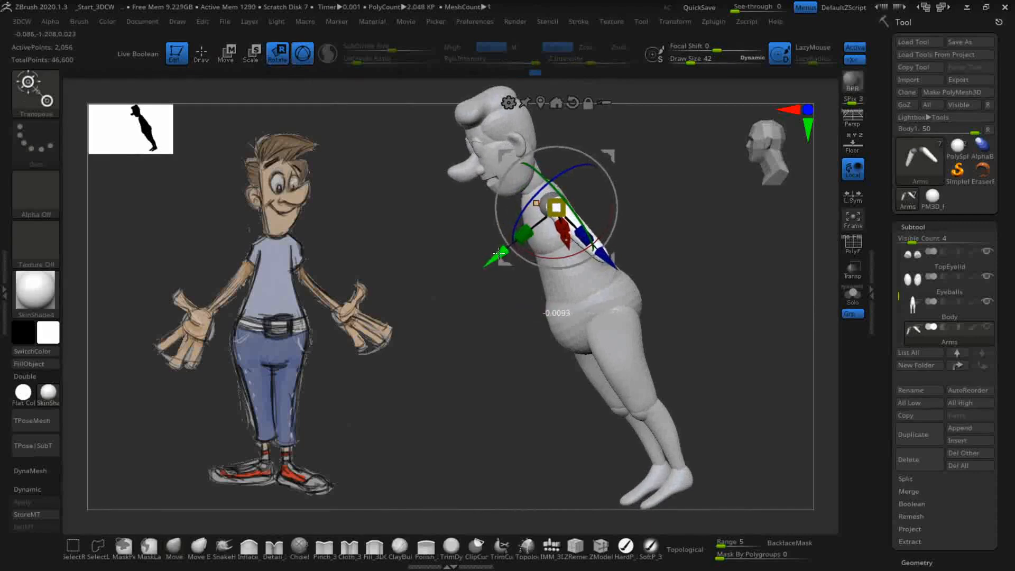
pyautogui.moveTo(669, 245); pyautogui.dragTo(661, 296)
pyautogui.moveTo(579, 238)
pyautogui.mouseDown()
pyautogui.moveTo(703, 324)
pyautogui.moveTo(709, 352)
pyautogui.moveTo(582, 248)
pyautogui.mouseUp()
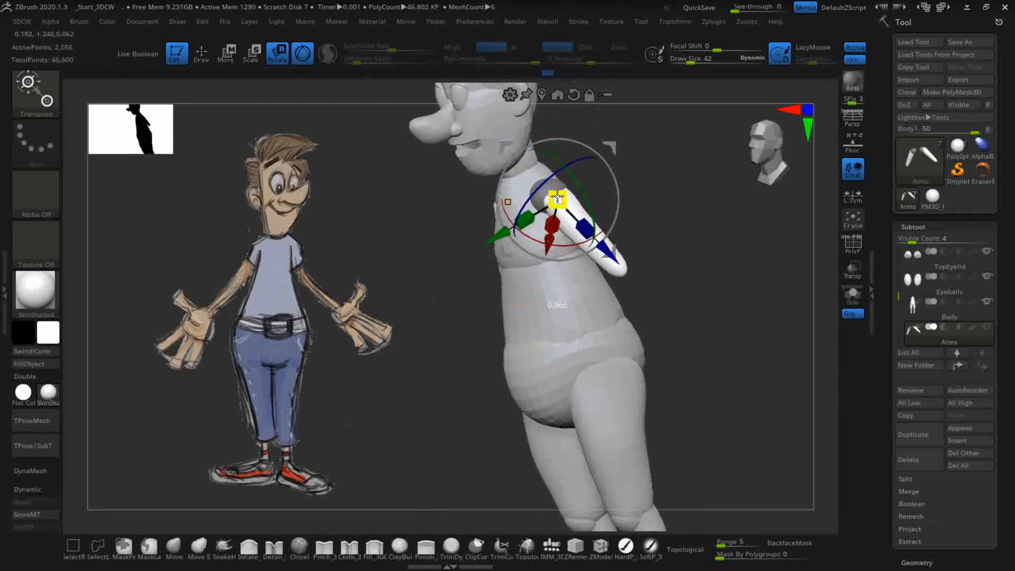
# Step: Fine-tune the upper arms' position at the shoulders and their length from front and three-quarter views
pyautogui.moveTo(655, 274); pyautogui.dragTo(690, 248)
pyautogui.moveTo(603, 147); pyautogui.dragTo(612, 147)
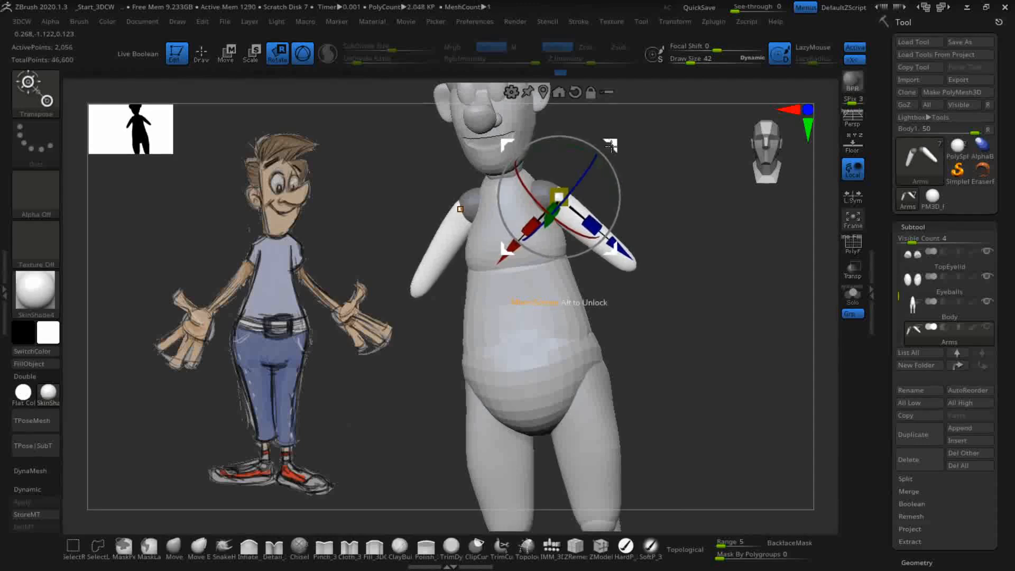
pyautogui.moveTo(719, 303); pyautogui.dragTo(706, 335)
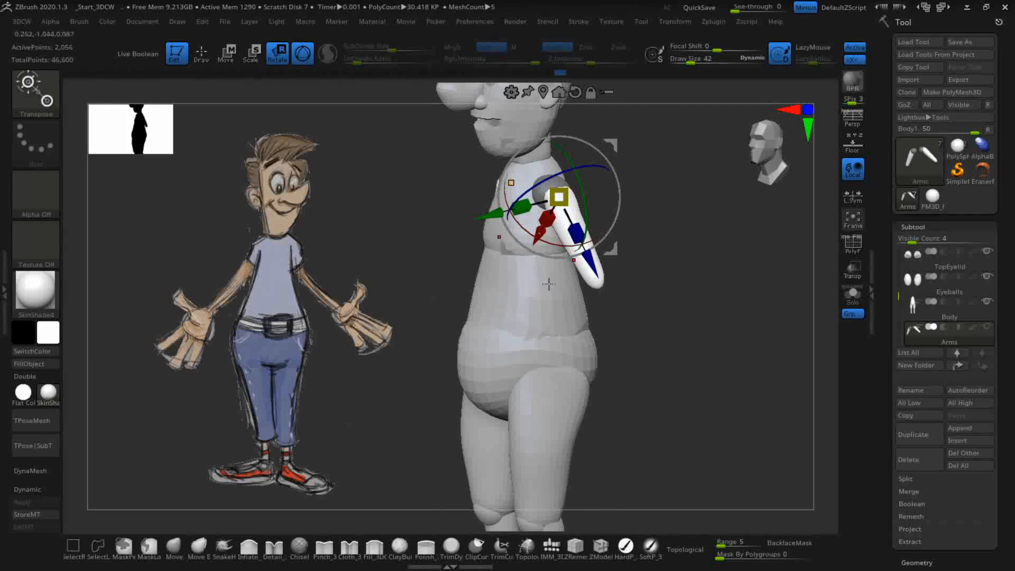
pyautogui.moveTo(697, 331); pyautogui.dragTo(696, 310)
pyautogui.moveTo(584, 235); pyautogui.dragTo(582, 231)
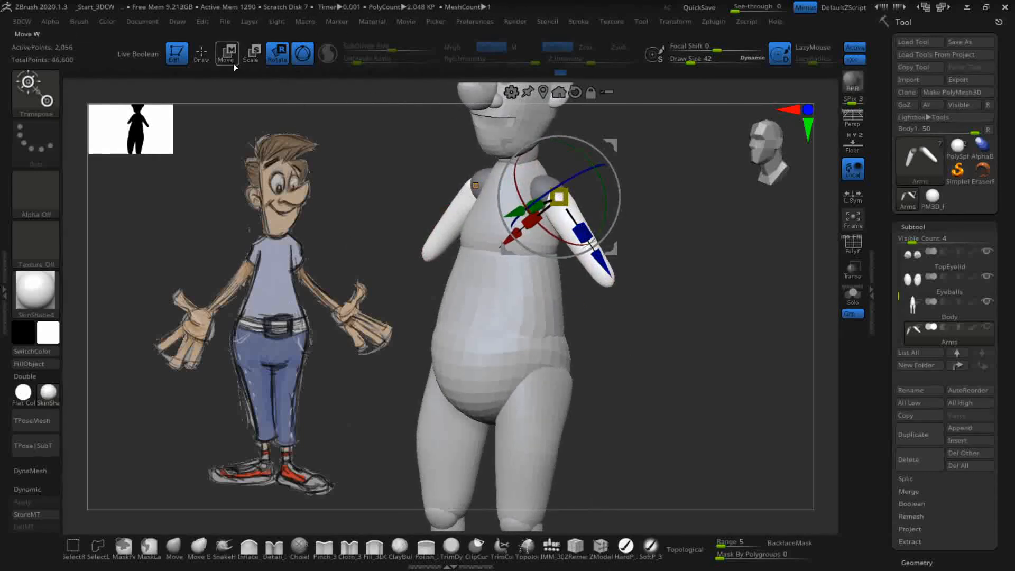
# Step: Insert mirrored Appendage meshes at the elbow ends of the upper arms as forearms
pyautogui.click(201, 54)
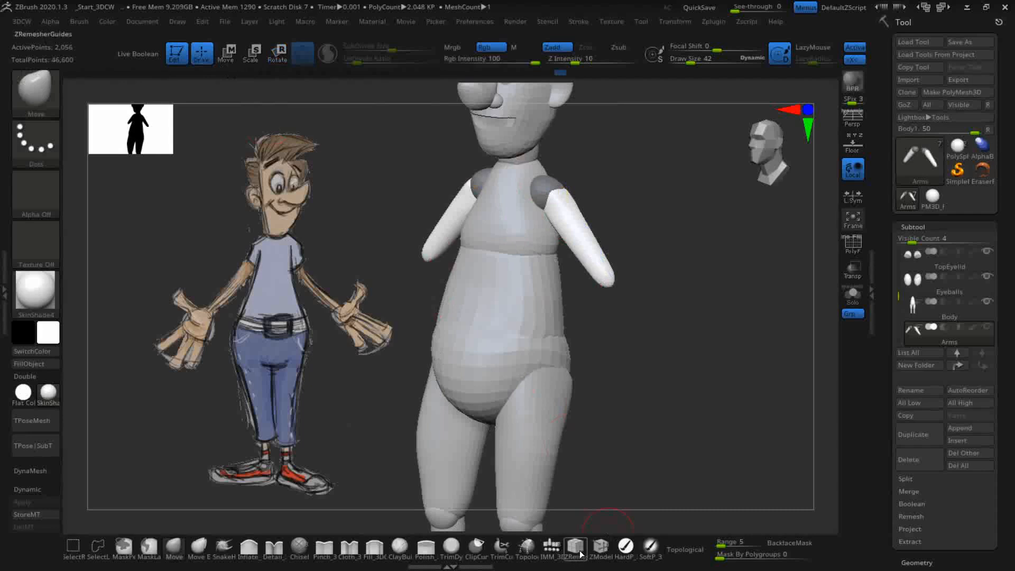
pyautogui.click(551, 547)
pyautogui.click(129, 84)
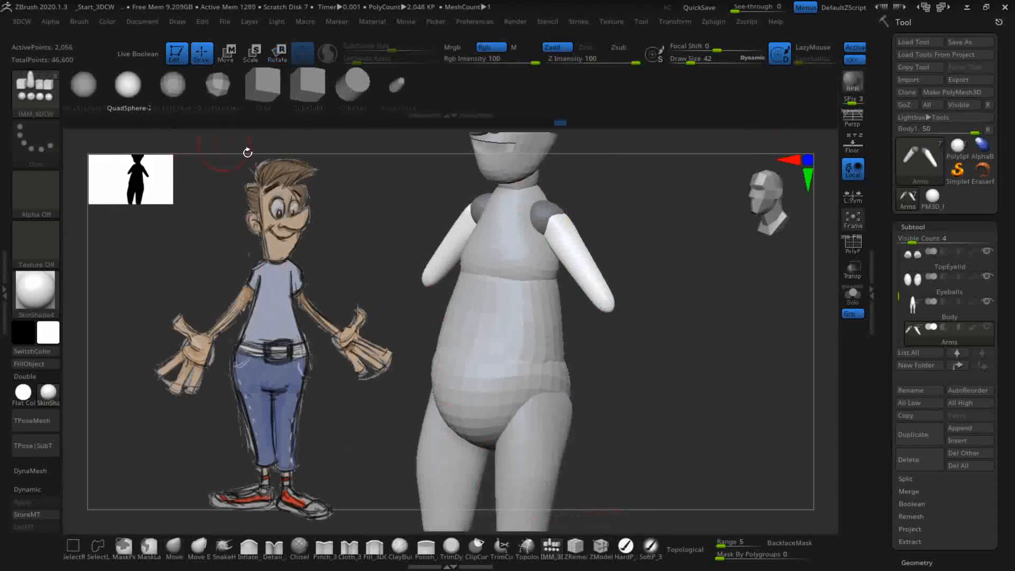
pyautogui.click(395, 85)
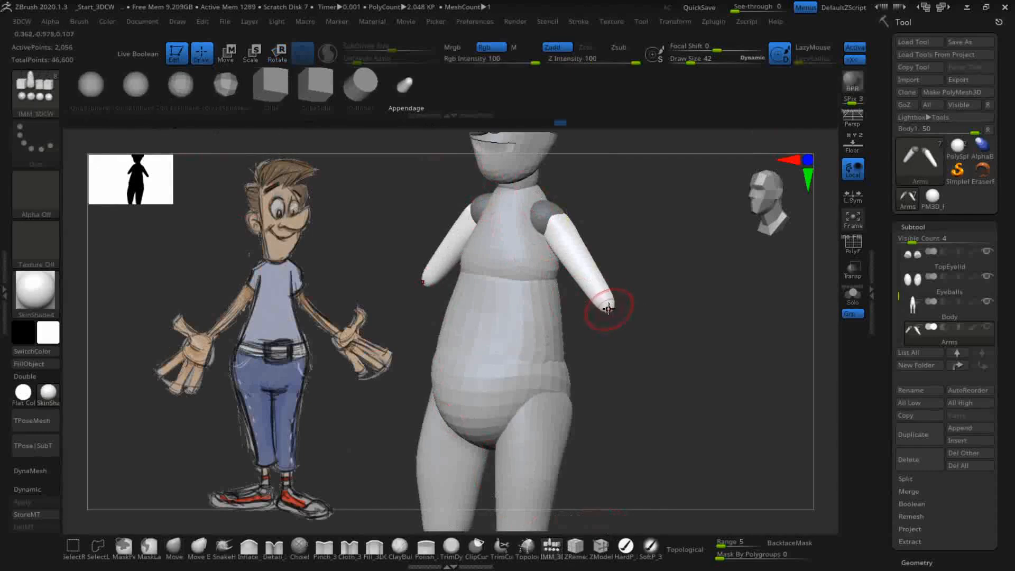
pyautogui.moveTo(608, 310); pyautogui.dragTo(633, 358)
# Step: Enable local symmetry and shorten the forearms along their length from the elbows
pyautogui.moveTo(722, 340); pyautogui.dragTo(667, 370)
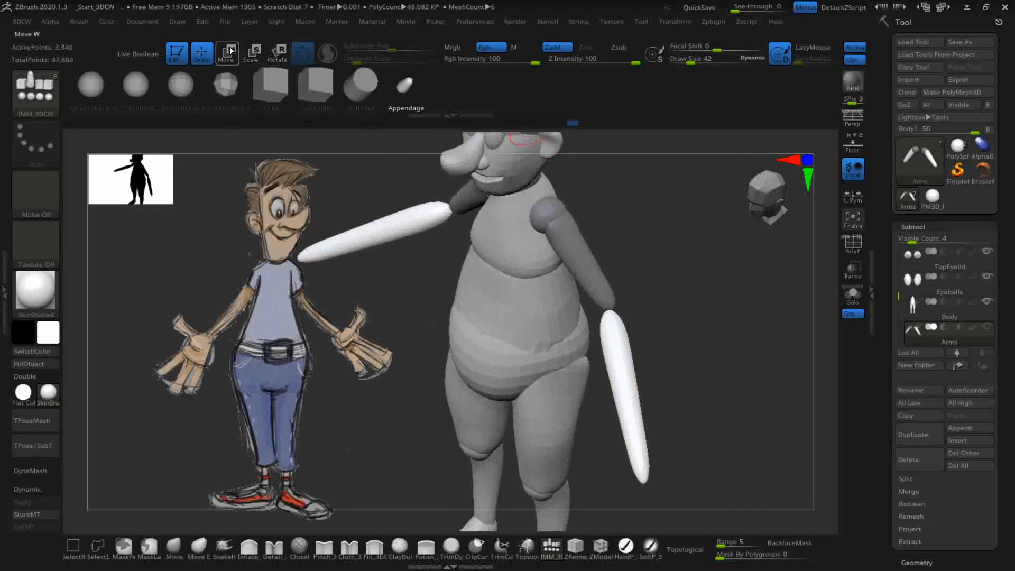
pyautogui.click(251, 53)
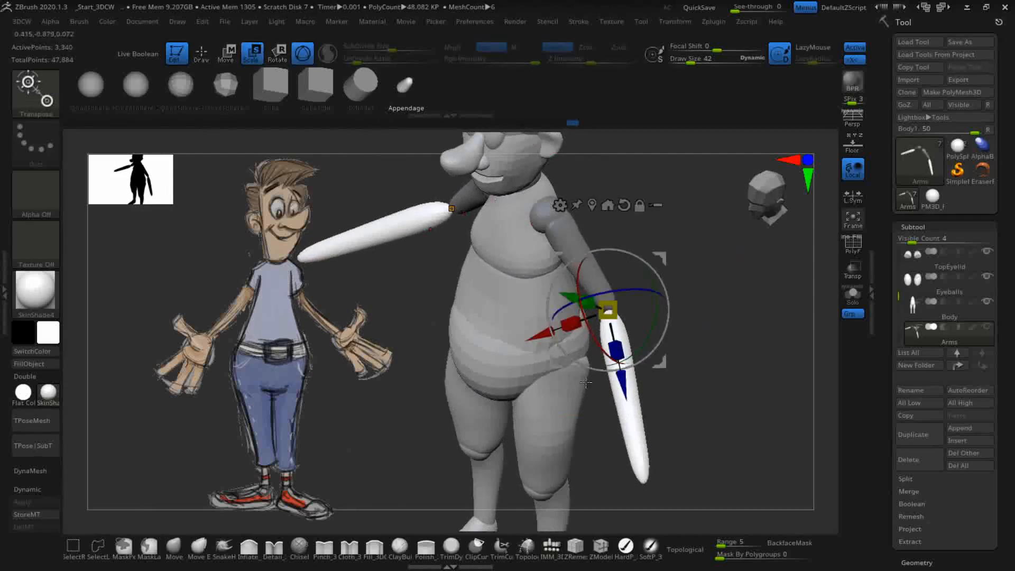
pyautogui.moveTo(615, 350); pyautogui.dragTo(610, 317)
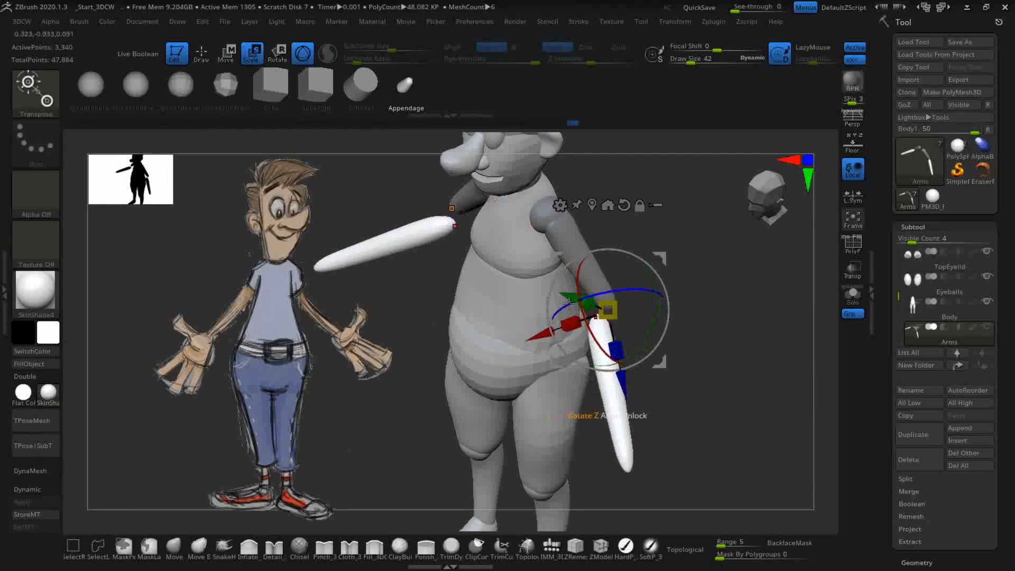
pyautogui.click(852, 196)
pyautogui.moveTo(615, 349); pyautogui.dragTo(611, 289)
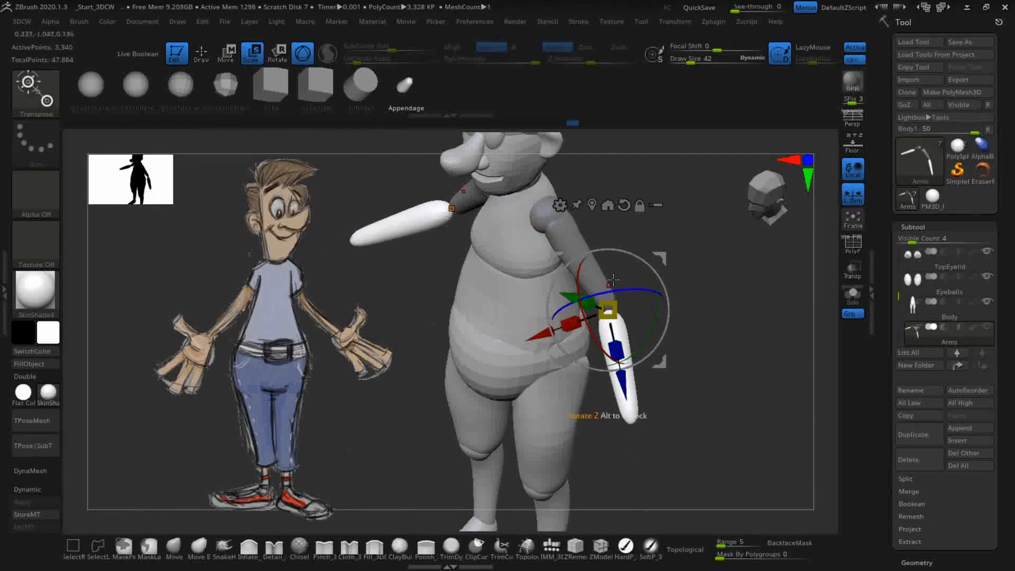
pyautogui.moveTo(728, 314); pyautogui.dragTo(757, 338)
pyautogui.moveTo(597, 294); pyautogui.dragTo(744, 302)
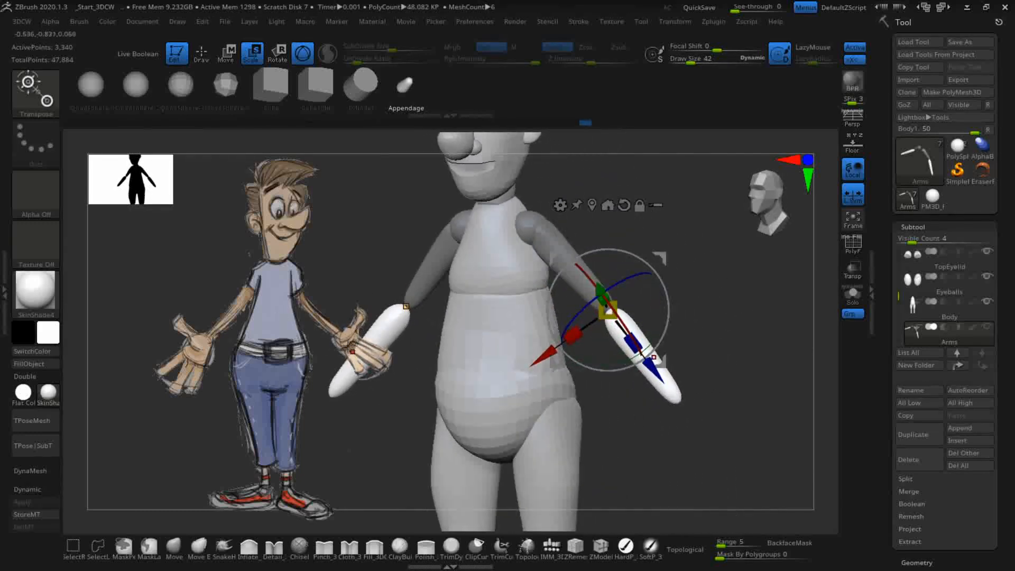
pyautogui.moveTo(762, 350); pyautogui.dragTo(772, 346)
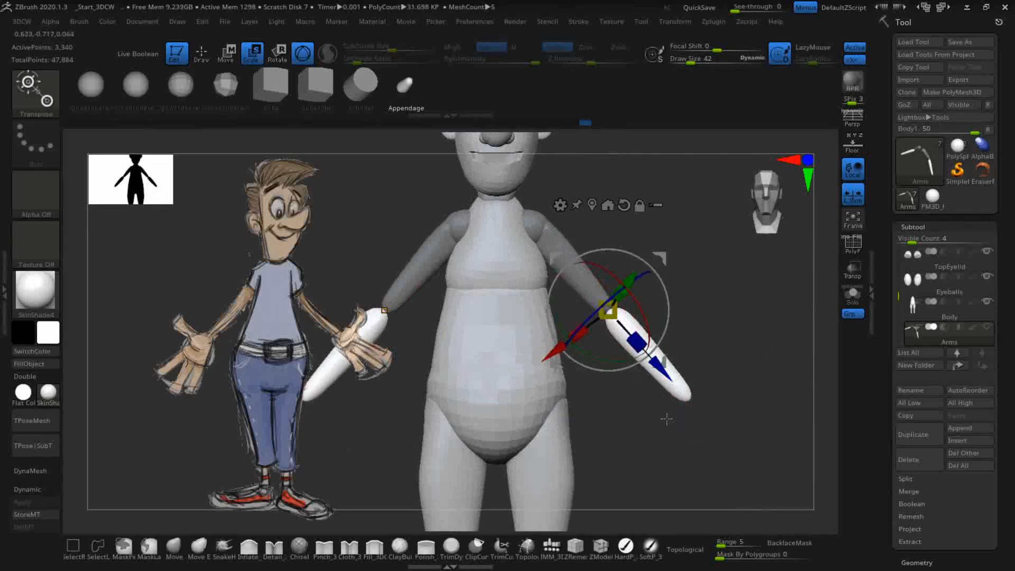
# Step: Pull the elbow ends of the forearms up to meet the upper arms with the Move brush
pyautogui.moveTo(751, 320); pyautogui.dragTo(662, 328)
pyautogui.click(174, 547)
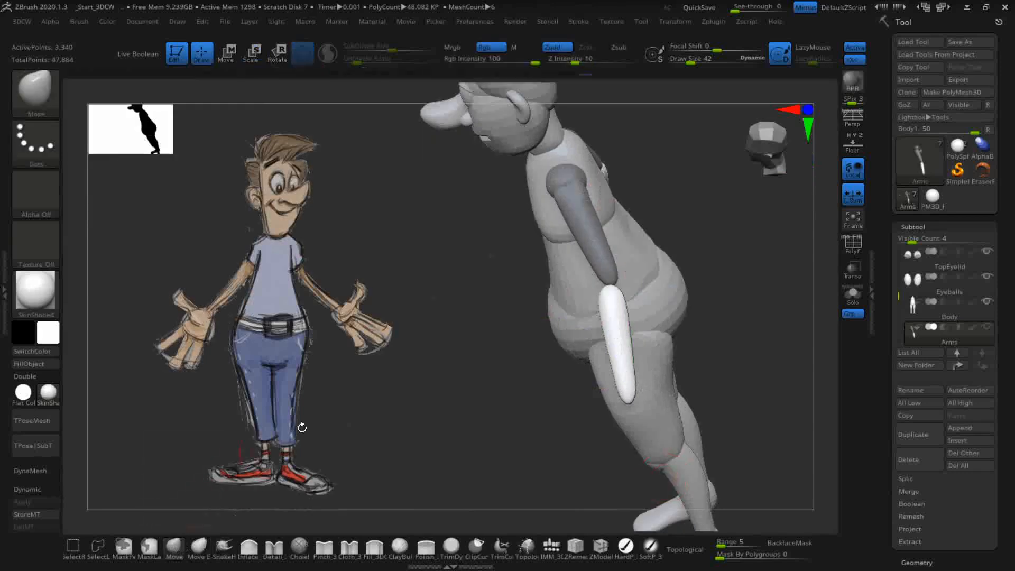
pyautogui.moveTo(604, 298); pyautogui.dragTo(612, 282)
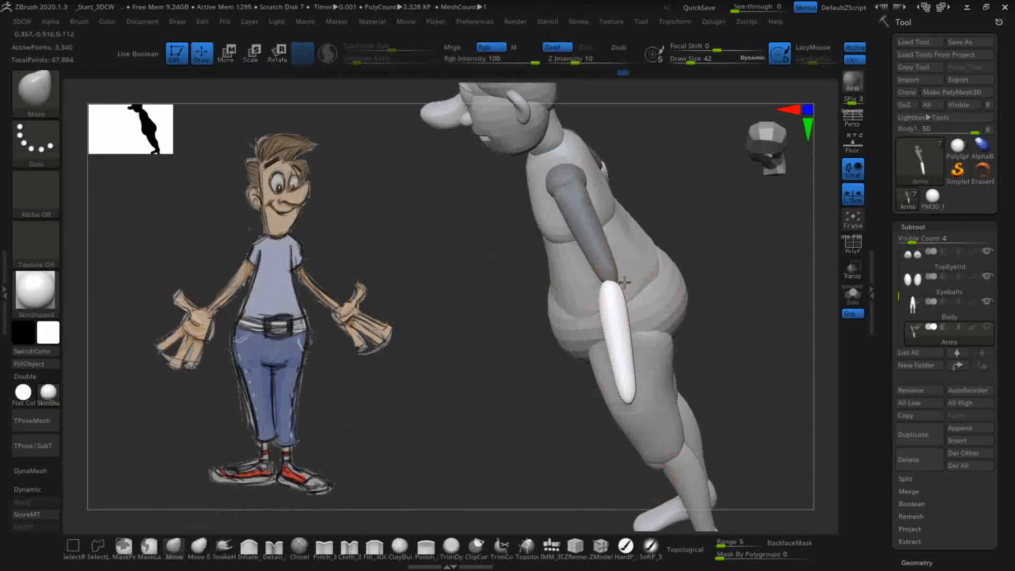
pyautogui.moveTo(742, 251); pyautogui.dragTo(714, 322)
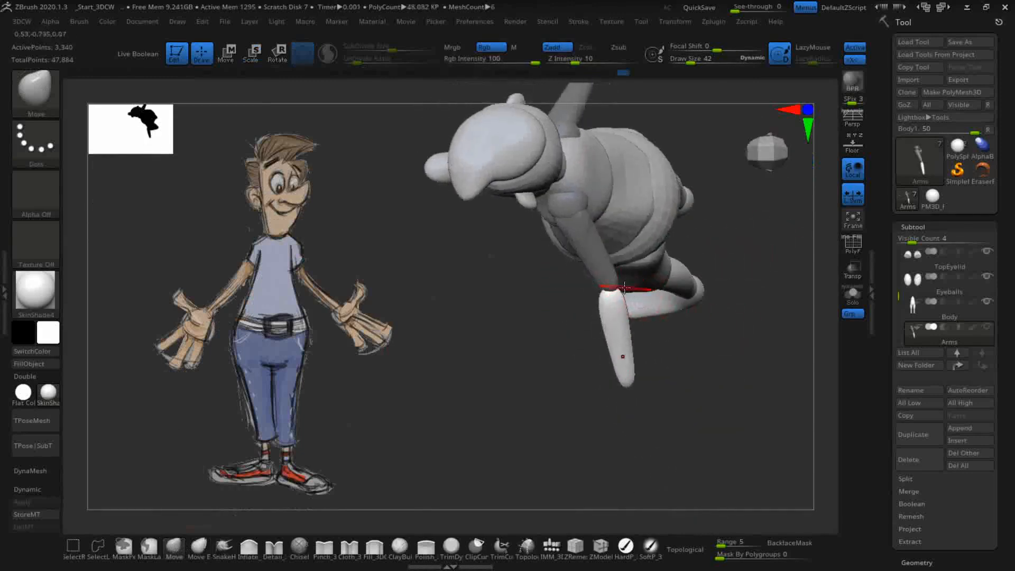
# Step: Turn off local symmetry and reshape the forearms with the Move brush from underneath, front and side views
pyautogui.click(851, 195)
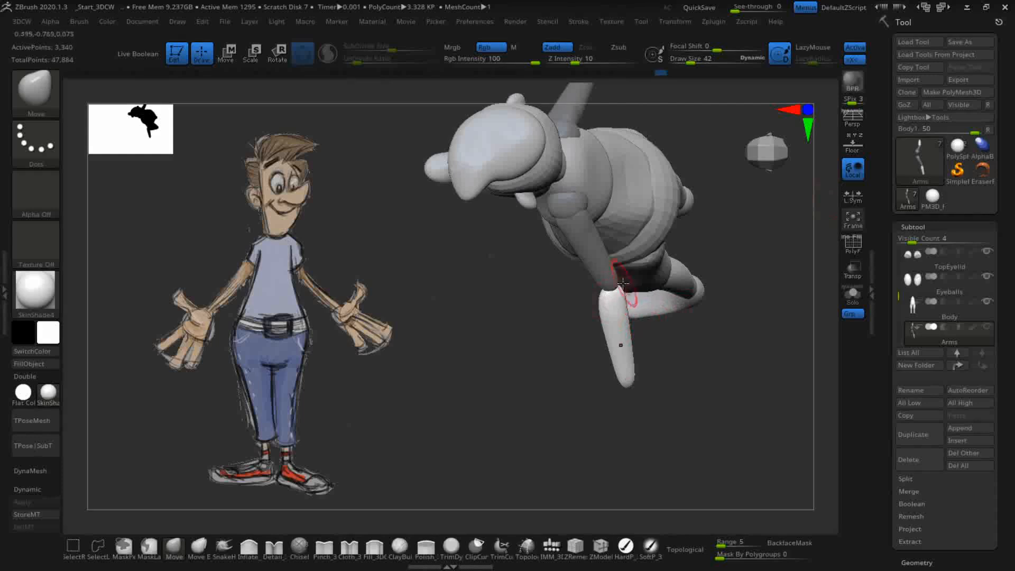
pyautogui.moveTo(663, 318); pyautogui.dragTo(677, 391)
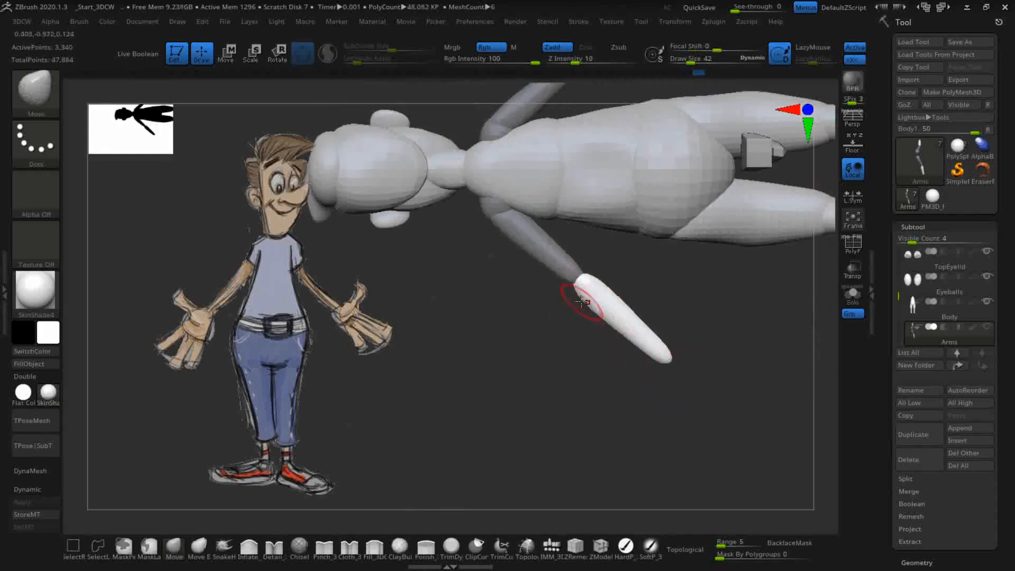
pyautogui.moveTo(568, 270); pyautogui.dragTo(608, 294)
pyautogui.moveTo(642, 369); pyautogui.dragTo(598, 197)
pyautogui.moveTo(667, 307); pyautogui.dragTo(677, 252)
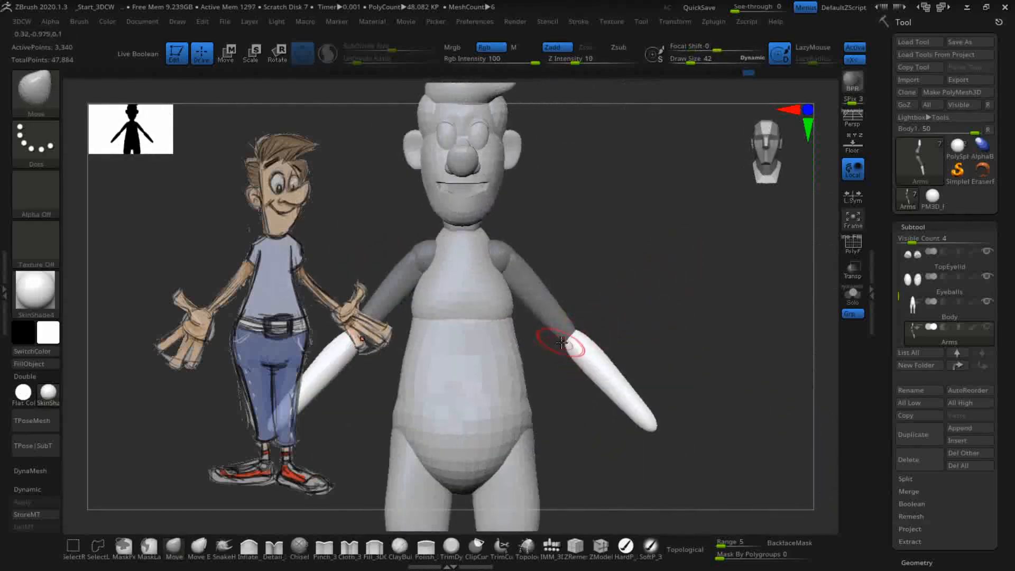
pyautogui.moveTo(601, 356)
pyautogui.mouseDown()
pyautogui.moveTo(626, 386)
pyautogui.moveTo(586, 370)
pyautogui.moveTo(645, 428)
pyautogui.moveTo(698, 410)
pyautogui.moveTo(651, 408)
pyautogui.mouseUp()
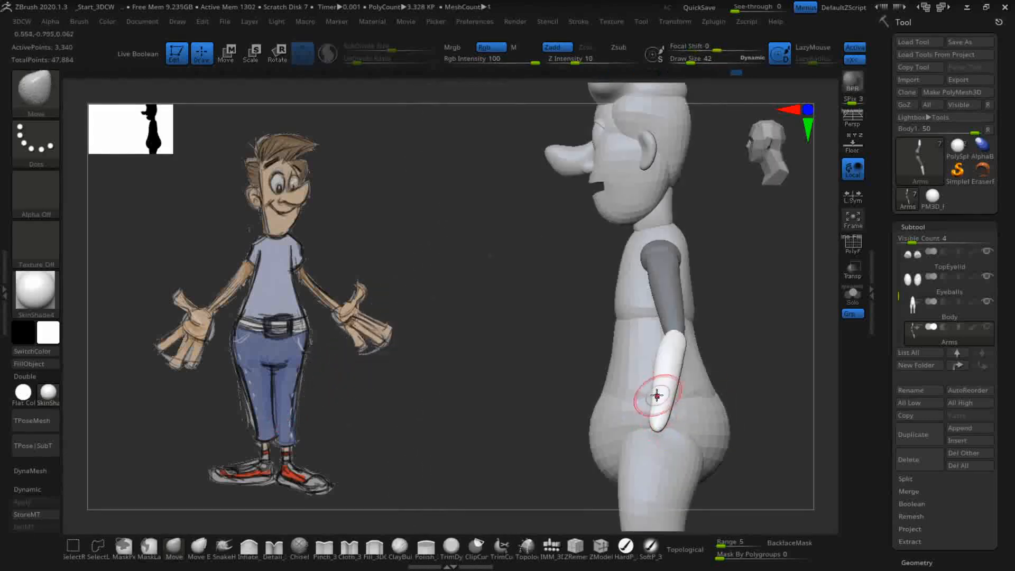
# Step: Refine the forearms' elbow ends with the Move brush so they line up with the upper arms from several angles
pyautogui.moveTo(770, 347)
pyautogui.mouseDown()
pyautogui.moveTo(693, 351)
pyautogui.moveTo(657, 402)
pyautogui.mouseUp()
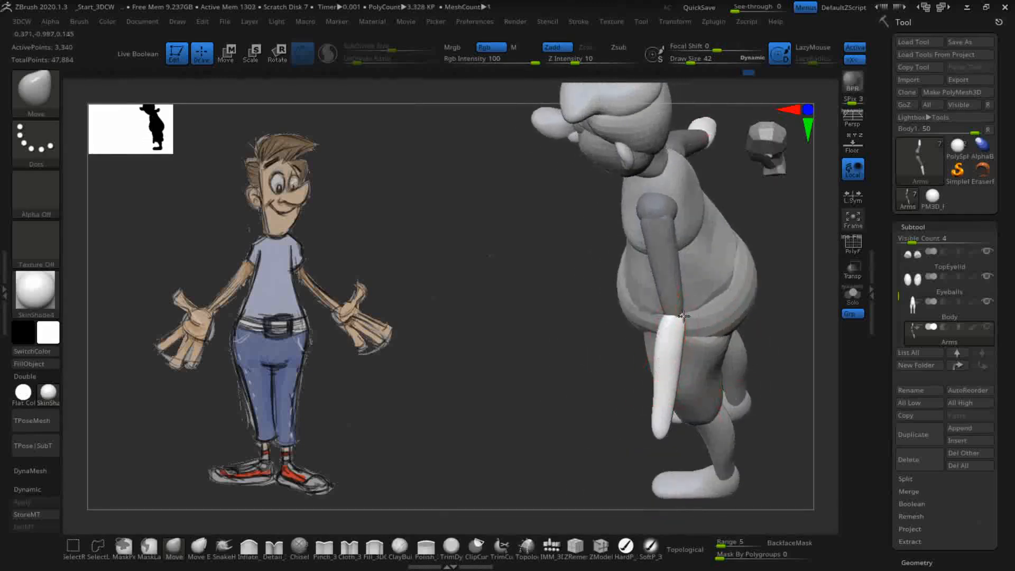
pyautogui.moveTo(776, 363); pyautogui.dragTo(591, 337)
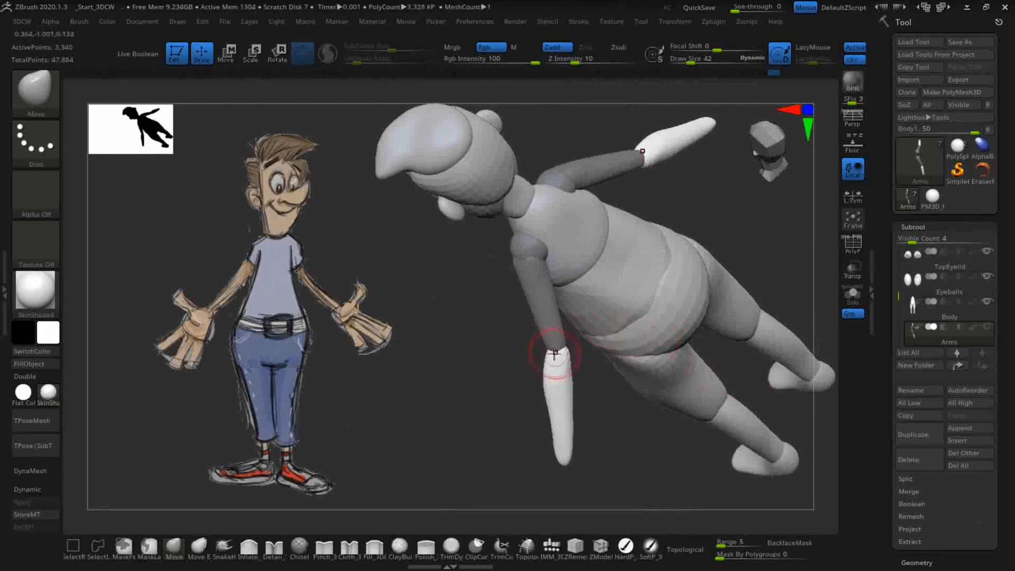
pyautogui.moveTo(680, 295); pyautogui.dragTo(698, 227)
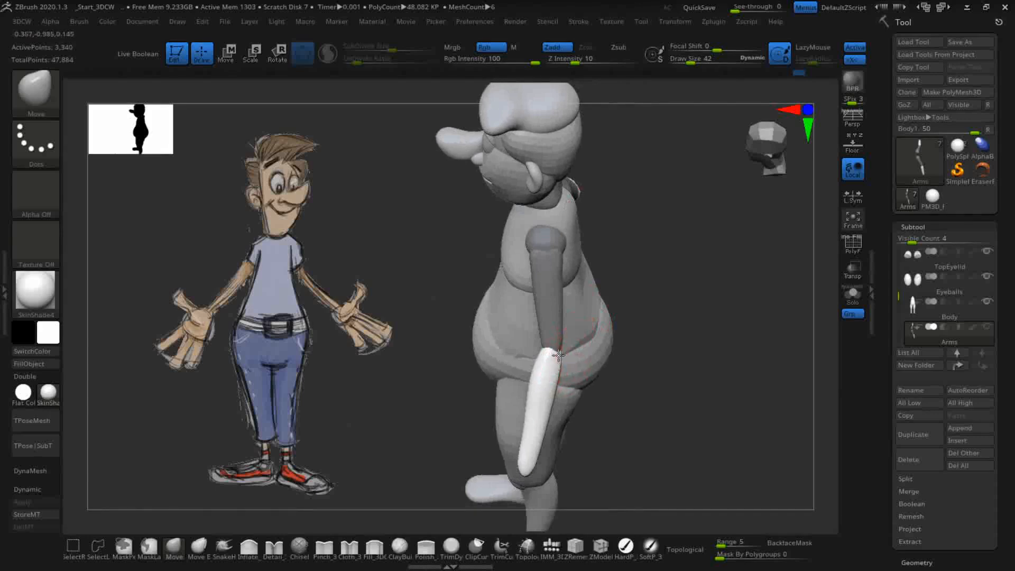
pyautogui.moveTo(677, 348); pyautogui.dragTo(730, 302)
# Step: Inflate the forearms around the elbows at draw size 26 and smooth the swollen areas
pyautogui.click(255, 555)
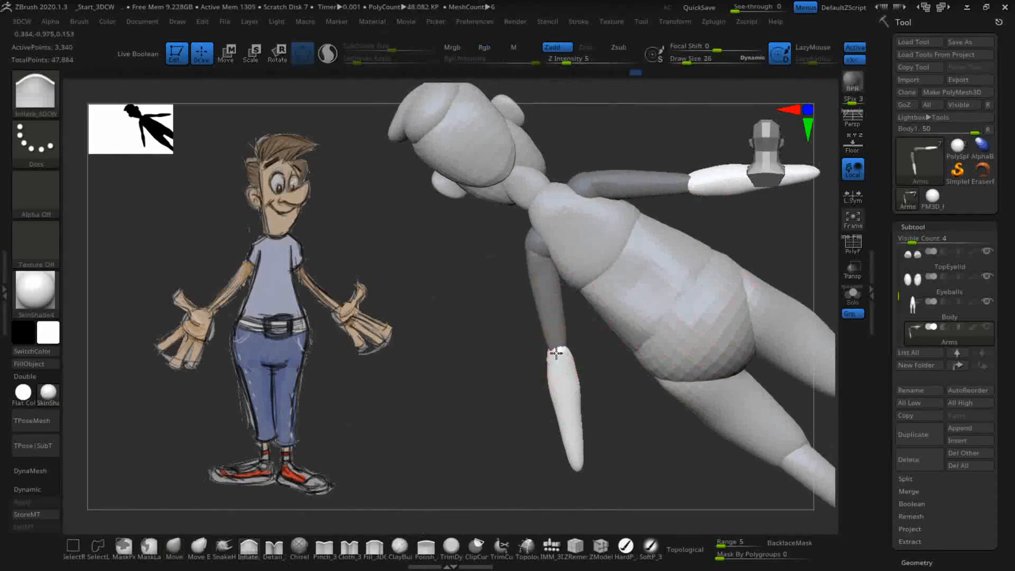
pyautogui.moveTo(474, 368)
pyautogui.mouseDown()
pyautogui.moveTo(473, 353)
pyautogui.moveTo(502, 335)
pyautogui.moveTo(562, 353)
pyautogui.mouseUp()
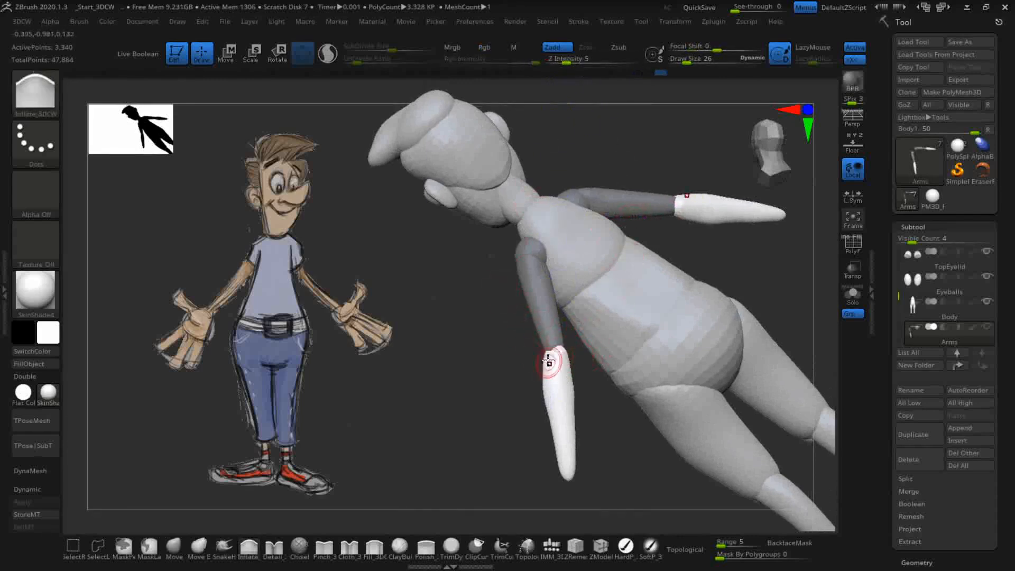
pyautogui.moveTo(439, 361)
pyautogui.mouseDown()
pyautogui.moveTo(471, 356)
pyautogui.moveTo(460, 370)
pyautogui.moveTo(503, 366)
pyautogui.moveTo(469, 410)
pyautogui.moveTo(460, 453)
pyautogui.moveTo(545, 357)
pyautogui.mouseUp()
pyautogui.press('shift')
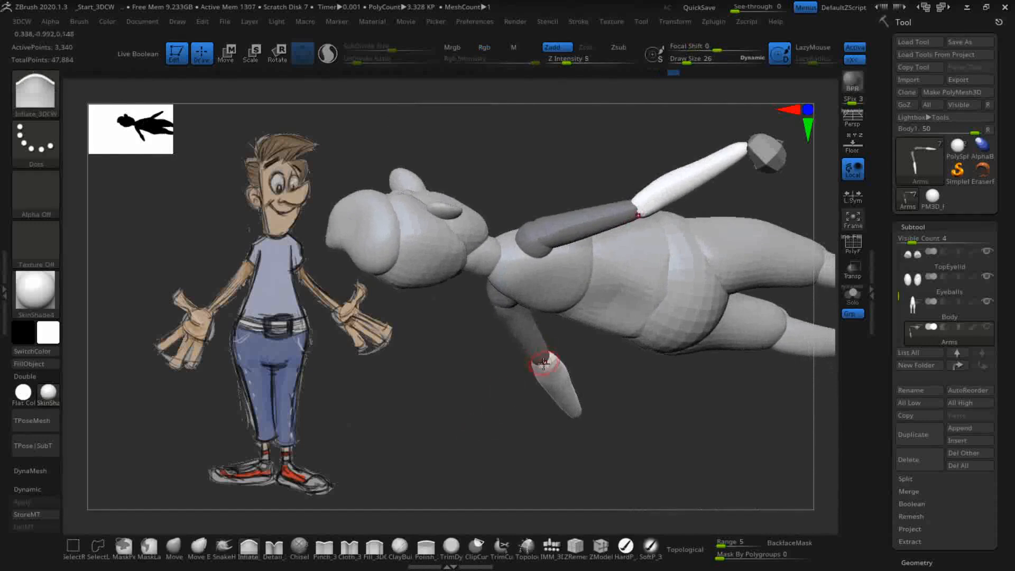
pyautogui.press('shift')
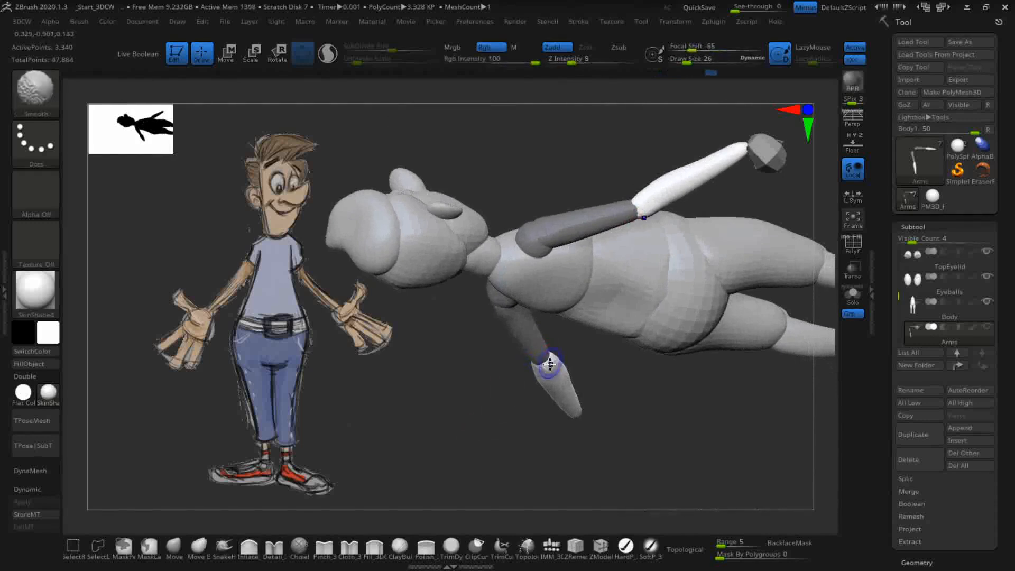
pyautogui.moveTo(490, 421)
pyautogui.mouseDown()
pyautogui.moveTo(460, 349)
pyautogui.moveTo(470, 276)
pyautogui.moveTo(428, 283)
pyautogui.moveTo(455, 274)
pyautogui.mouseUp()
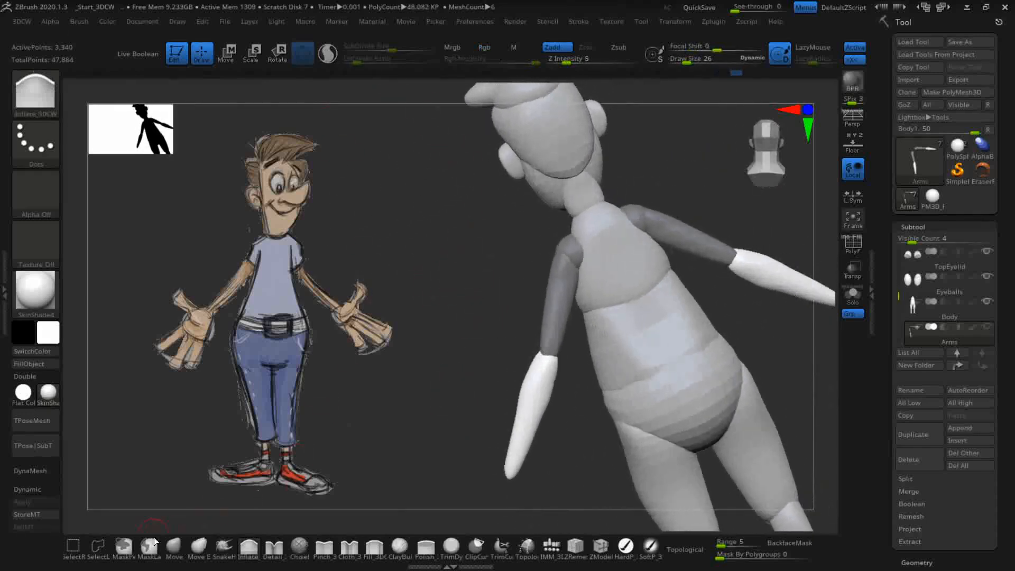
# Step: Adjust the forearms' outline just below the elbows with the Move brush and compare the arms with the reference drawing
pyautogui.click(174, 549)
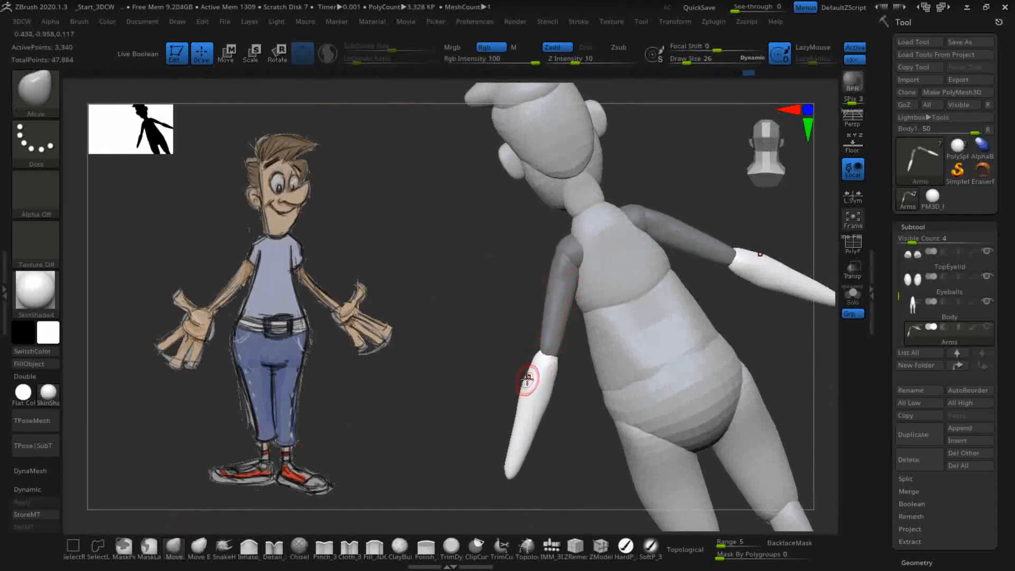
pyautogui.moveTo(470, 320)
pyautogui.mouseDown()
pyautogui.moveTo(492, 299)
pyautogui.moveTo(546, 339)
pyautogui.mouseUp()
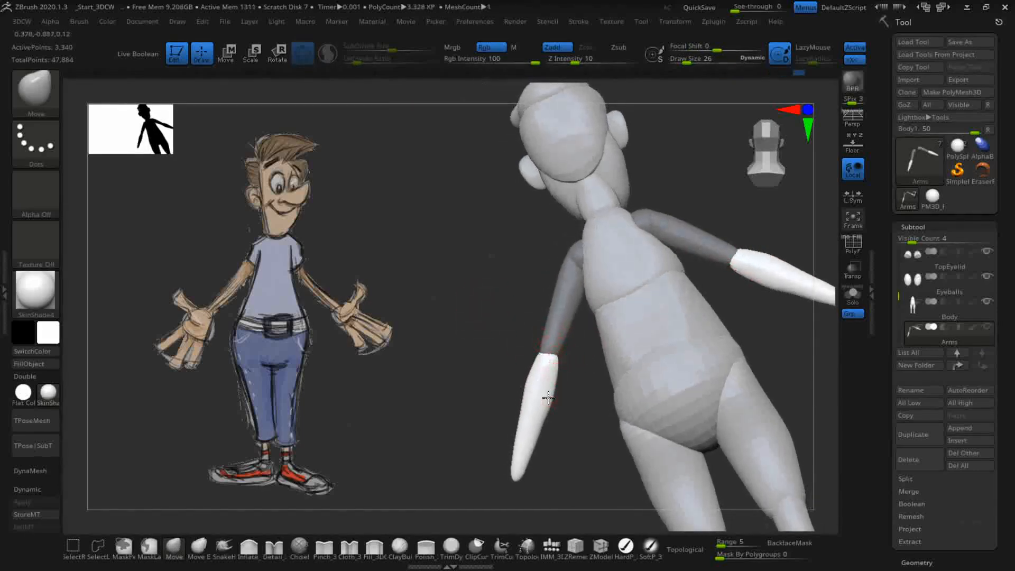
pyautogui.moveTo(449, 314); pyautogui.dragTo(480, 305)
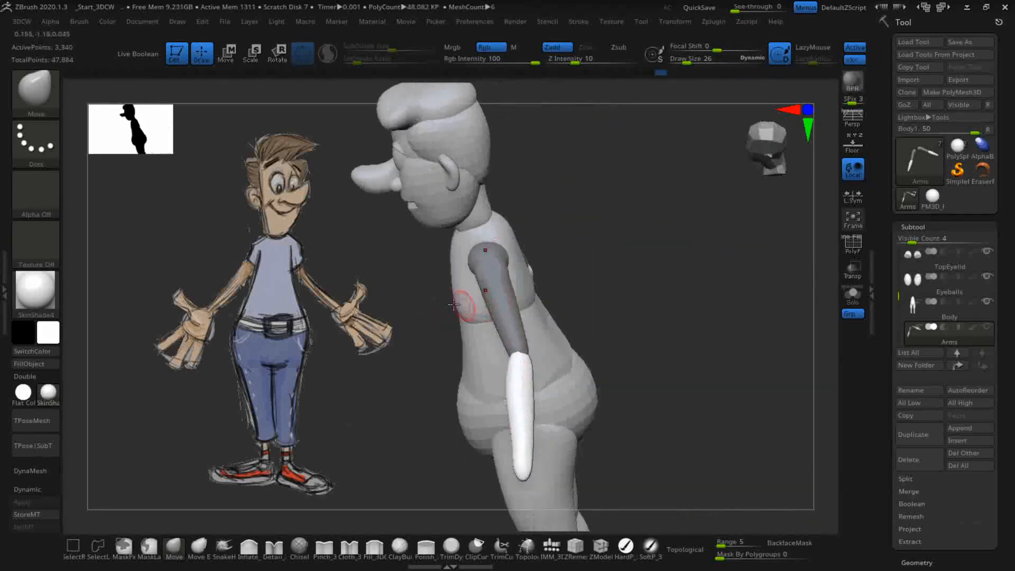
pyautogui.moveTo(573, 294); pyautogui.dragTo(618, 267)
pyautogui.moveTo(652, 329)
pyautogui.keyDown('alt'); pyautogui.mouseDown()
pyautogui.moveTo(666, 235)
pyautogui.moveTo(700, 310)
pyautogui.moveTo(663, 174)
pyautogui.mouseUp(); pyautogui.keyUp('alt')
pyautogui.moveTo(676, 306)
pyautogui.keyDown('alt'); pyautogui.mouseDown()
pyautogui.moveTo(681, 263)
pyautogui.moveTo(735, 292)
pyautogui.moveTo(720, 318)
pyautogui.moveTo(639, 308)
pyautogui.moveTo(705, 283)
pyautogui.moveTo(741, 324)
pyautogui.moveTo(603, 299)
pyautogui.moveTo(714, 306)
pyautogui.moveTo(713, 286)
pyautogui.moveTo(673, 326)
pyautogui.moveTo(578, 340)
pyautogui.moveTo(823, 321)
pyautogui.moveTo(779, 327)
pyautogui.moveTo(780, 340)
pyautogui.moveTo(747, 329)
pyautogui.moveTo(549, 347)
pyautogui.moveTo(624, 308)
pyautogui.moveTo(774, 294)
pyautogui.moveTo(734, 306)
pyautogui.moveTo(716, 345)
pyautogui.moveTo(732, 344)
pyautogui.moveTo(746, 367)
pyautogui.moveTo(750, 356)
pyautogui.moveTo(721, 389)
pyautogui.moveTo(770, 351)
pyautogui.moveTo(734, 286)
pyautogui.mouseUp(); pyautogui.keyUp('alt')
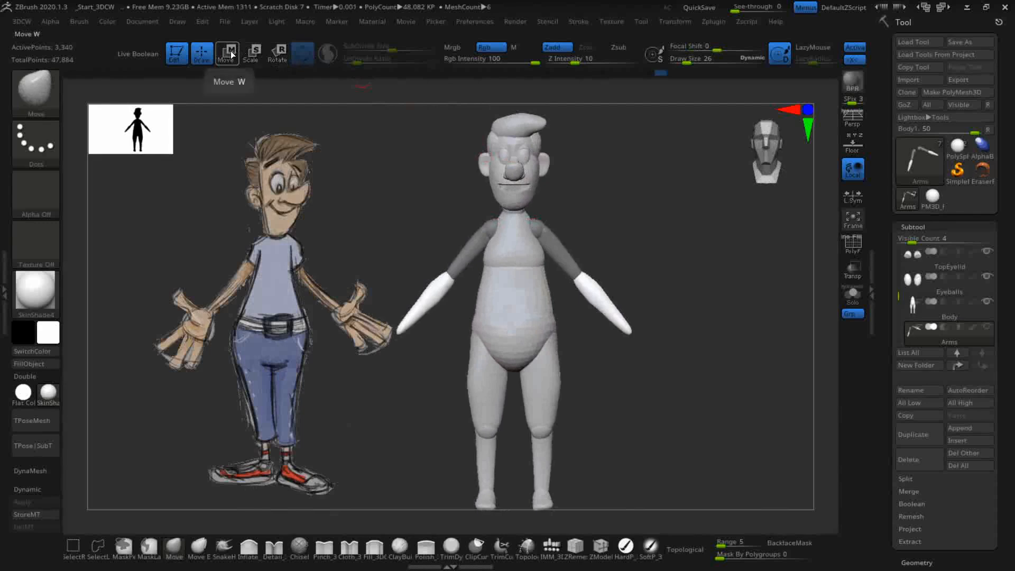
# Step: Enable local symmetry and scale the forearms slightly shorter along their length from the elbows
pyautogui.click(252, 53)
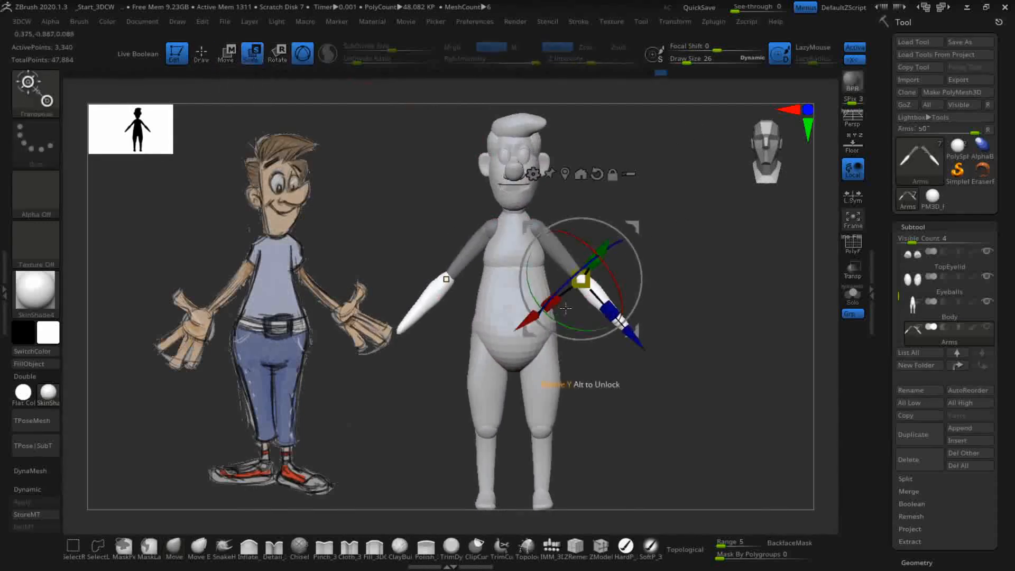
pyautogui.click(853, 196)
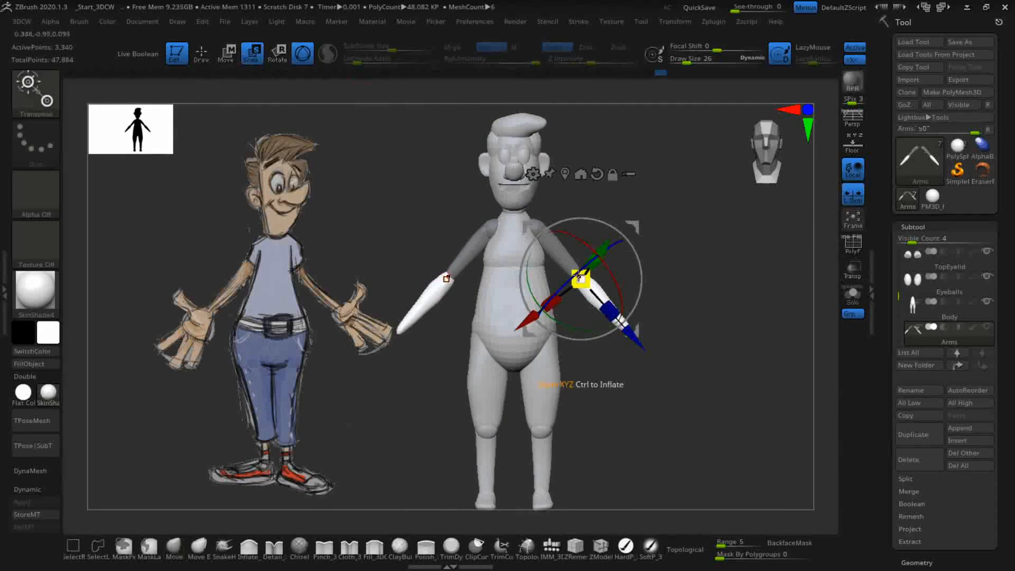
pyautogui.moveTo(714, 362); pyautogui.dragTo(600, 317)
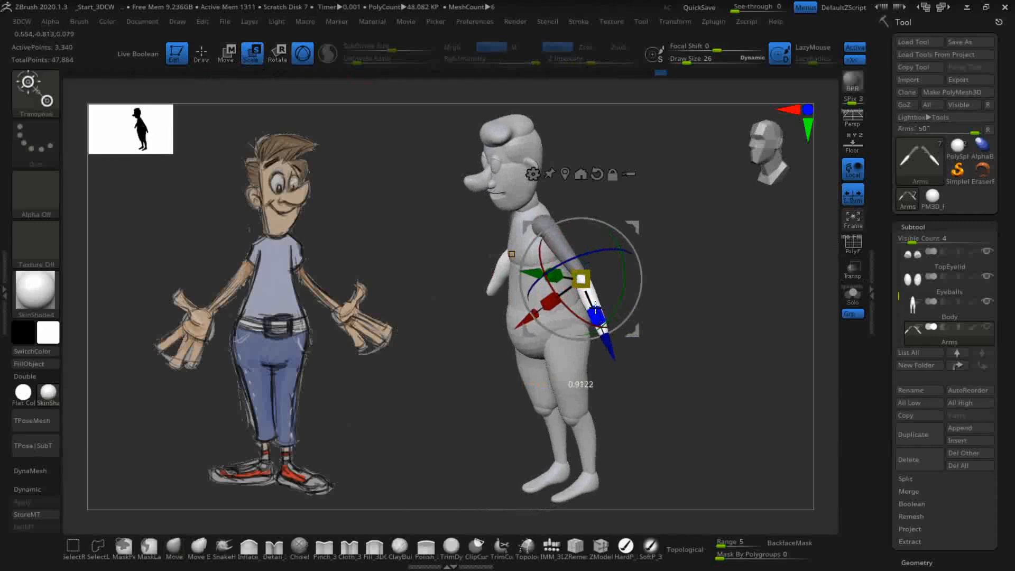
pyautogui.moveTo(696, 318); pyautogui.dragTo(724, 310)
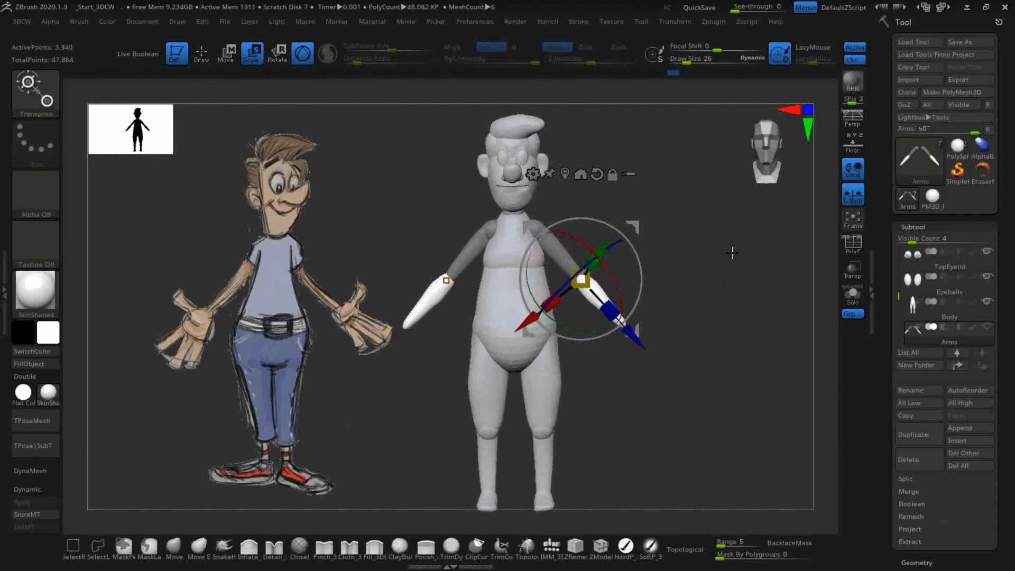
pyautogui.press('ctrl')
pyautogui.press('ctrl')
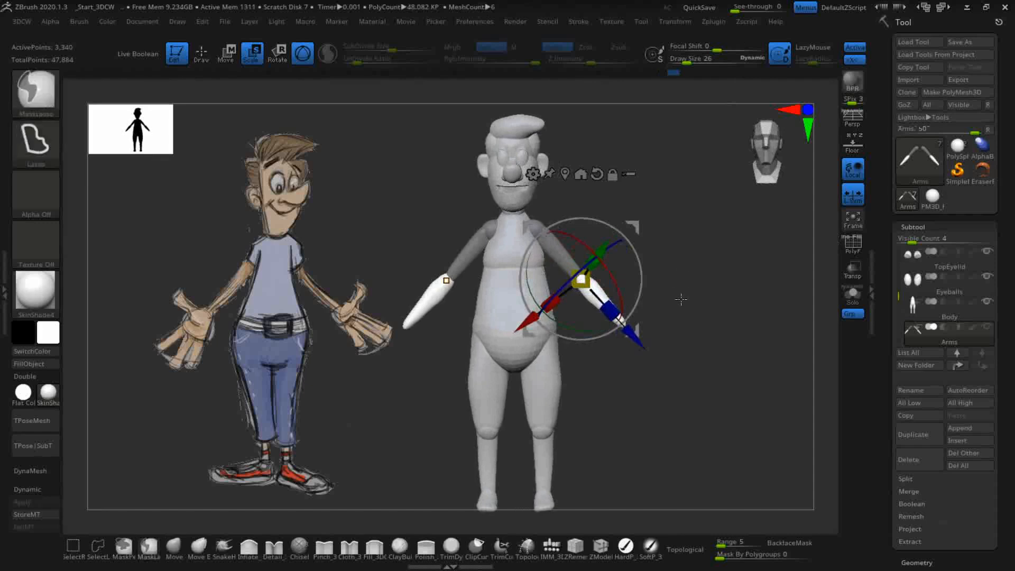
# Step: Return to Draw mode, clear the mask from the arms and check their proportions against the reference drawing
pyautogui.click(211, 57)
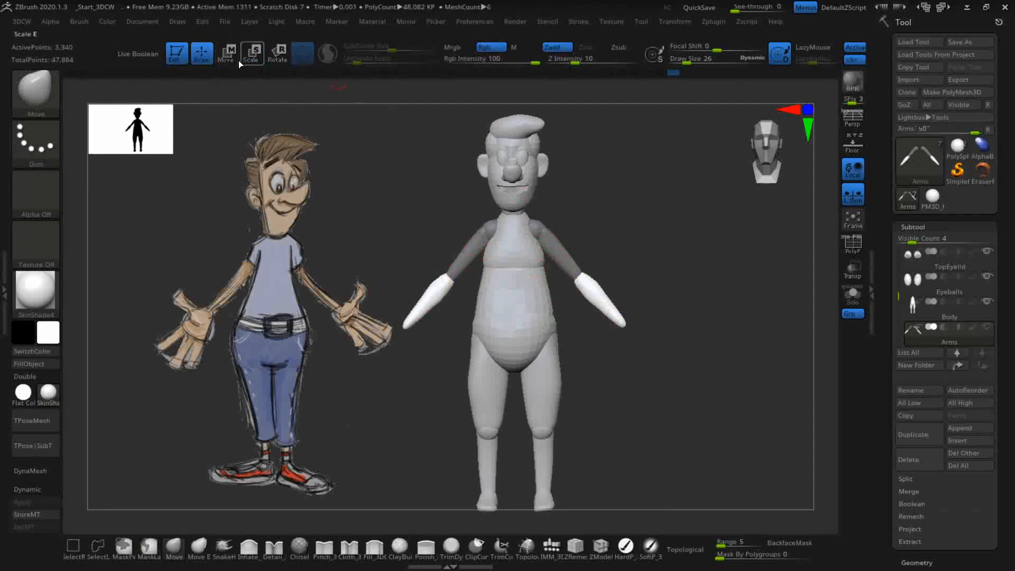
pyautogui.press('ctrl')
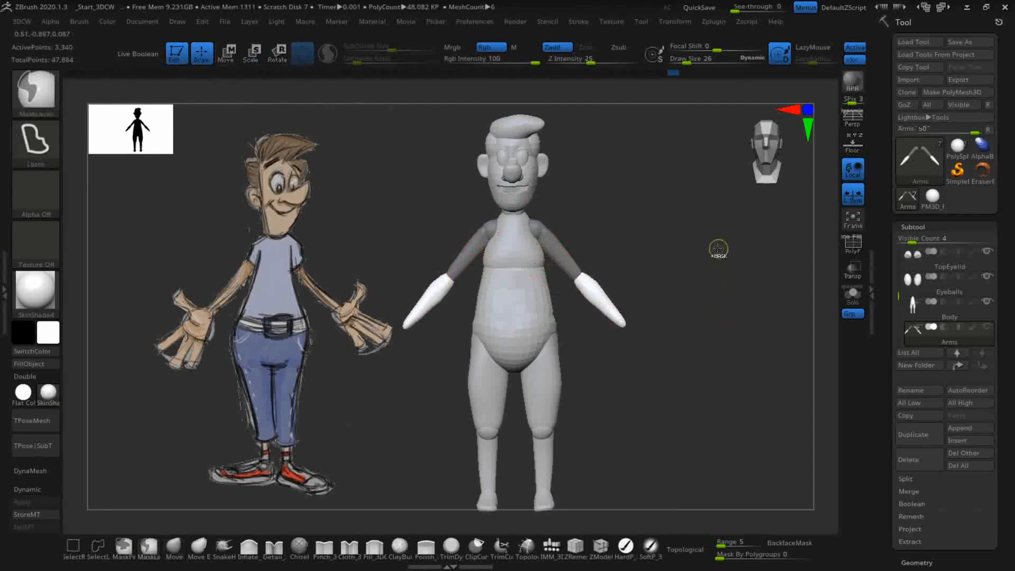
pyautogui.keyDown('ctrl'); pyautogui.moveTo(691, 244); pyautogui.dragTo(725, 351); pyautogui.keyUp('ctrl')
pyautogui.moveTo(738, 297)
pyautogui.mouseDown()
pyautogui.moveTo(745, 314)
pyautogui.moveTo(658, 318)
pyautogui.moveTo(716, 329)
pyautogui.moveTo(748, 321)
pyautogui.moveTo(753, 304)
pyautogui.moveTo(750, 335)
pyautogui.moveTo(752, 316)
pyautogui.moveTo(533, 335)
pyautogui.moveTo(521, 347)
pyautogui.mouseUp()
pyautogui.moveTo(581, 362)
pyautogui.keyDown('alt'); pyautogui.mouseDown()
pyautogui.moveTo(580, 372)
pyautogui.moveTo(578, 361)
pyautogui.moveTo(689, 352)
pyautogui.moveTo(874, 356)
pyautogui.moveTo(778, 390)
pyautogui.mouseUp(); pyautogui.keyUp('alt')
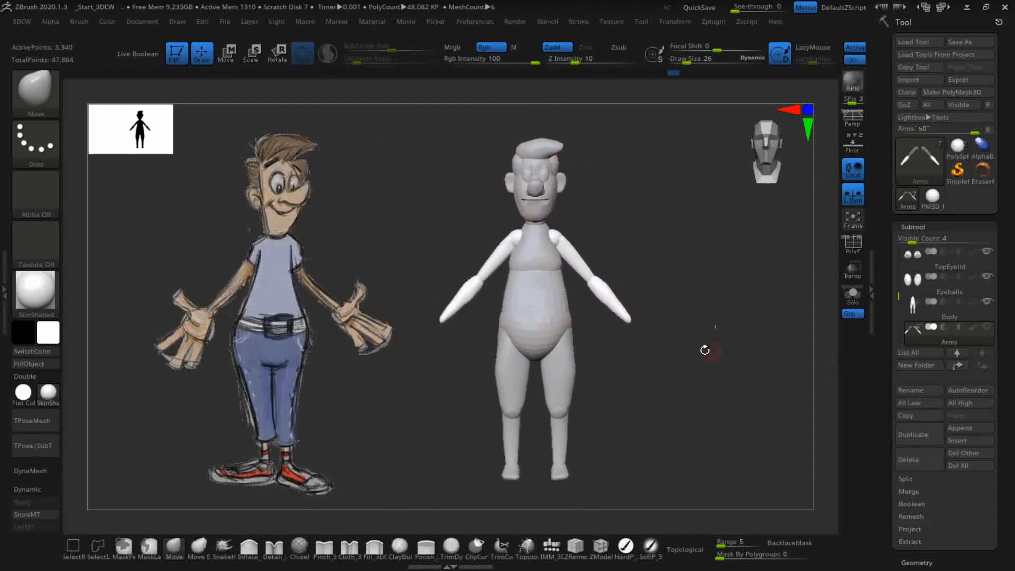
pyautogui.keyDown('alt'); pyautogui.moveTo(672, 367); pyautogui.dragTo(669, 374); pyautogui.keyUp('alt')
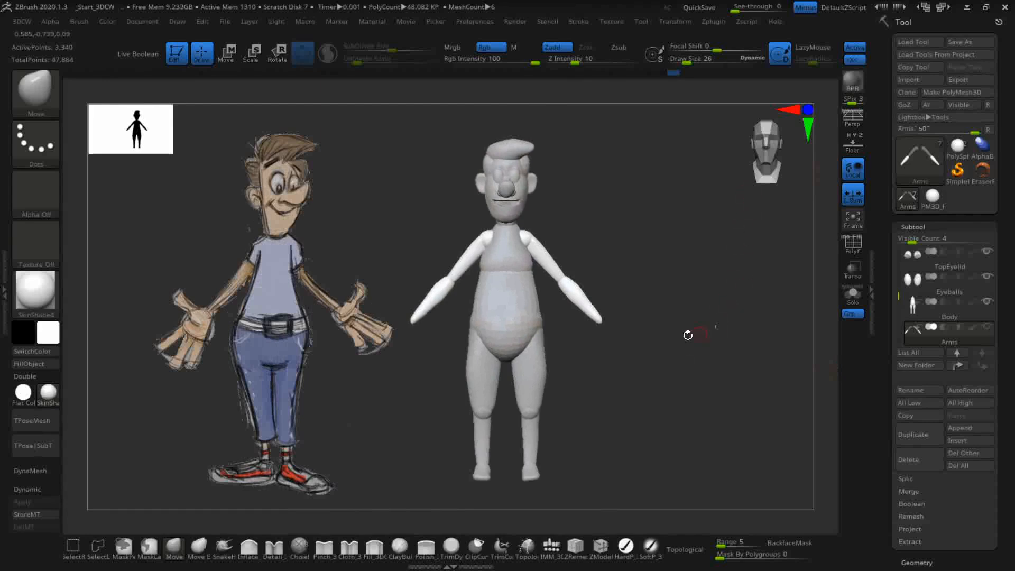
pyautogui.moveTo(701, 326)
pyautogui.mouseDown()
pyautogui.moveTo(632, 335)
pyautogui.moveTo(669, 320)
pyautogui.moveTo(653, 365)
pyautogui.moveTo(688, 396)
pyautogui.moveTo(700, 383)
pyautogui.moveTo(681, 339)
pyautogui.mouseUp()
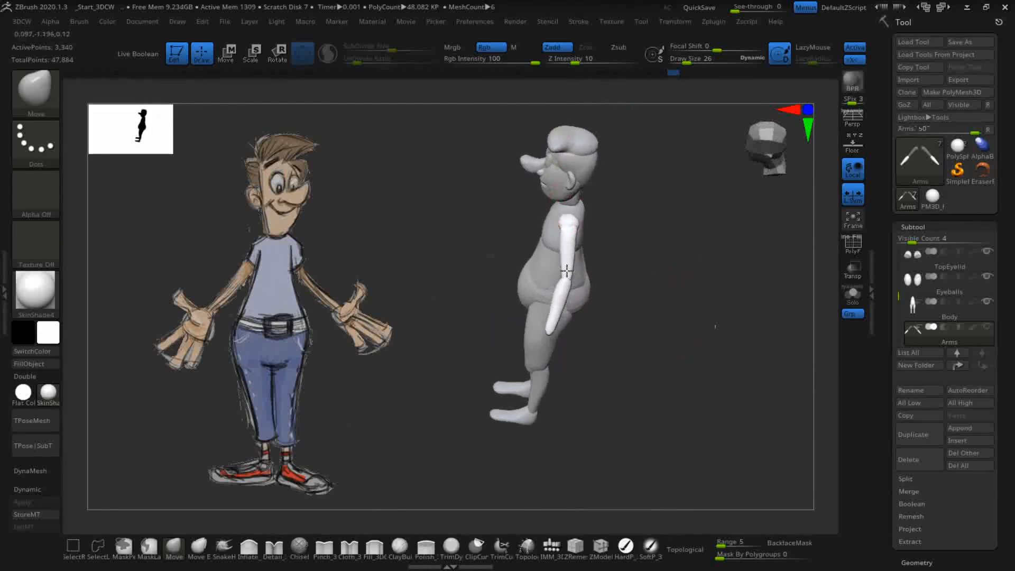
# Step: Show the polygroup wireframe on the Arms subtool and isolate the upper arms
pyautogui.hotkey('ctrl', 'shift')
pyautogui.moveTo(670, 319); pyautogui.dragTo(717, 320)
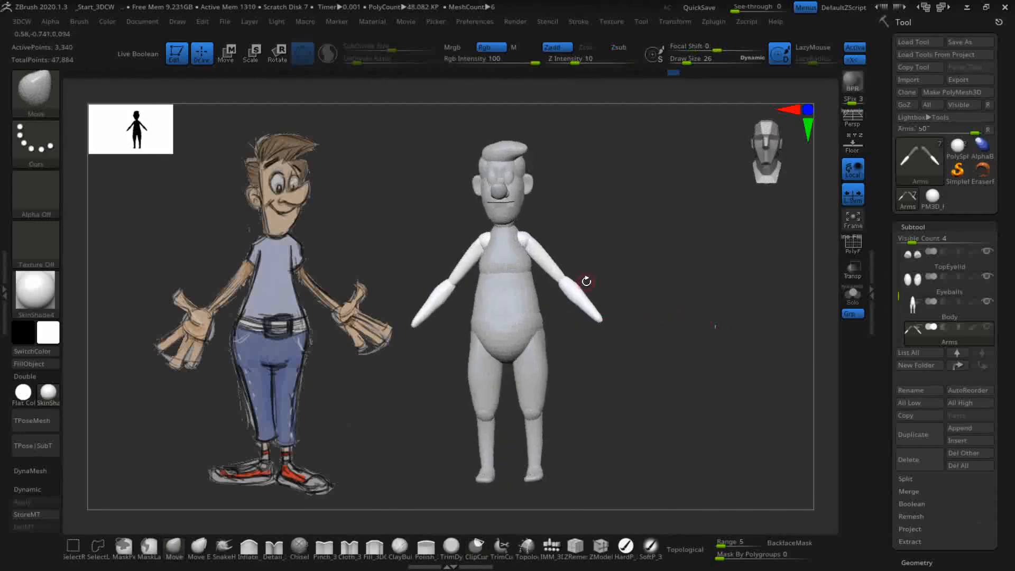
pyautogui.click(853, 242)
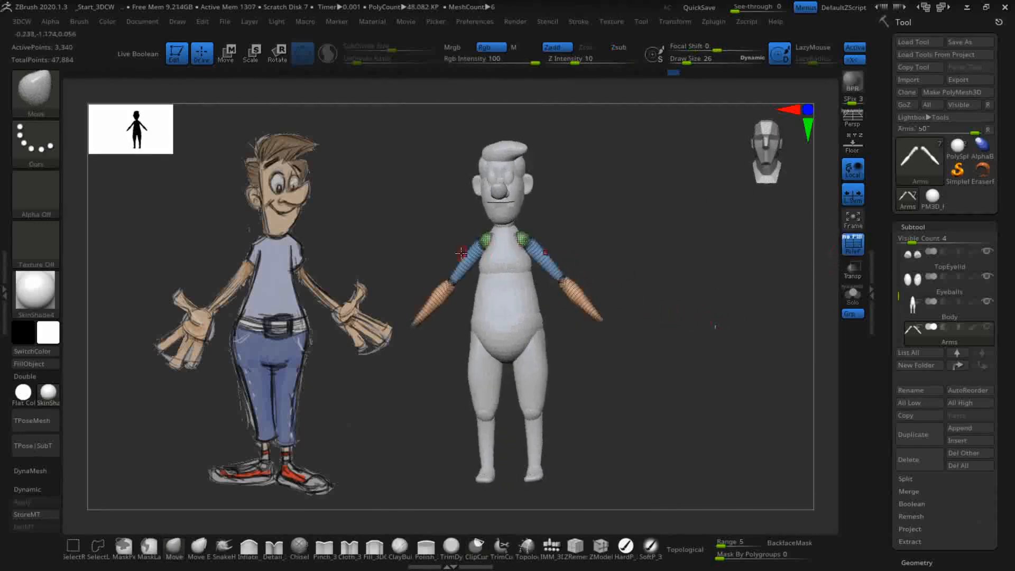
pyautogui.keyDown('ctrl'); pyautogui.keyDown('shift'); pyautogui.click(547, 262); pyautogui.keyUp('shift'); pyautogui.keyUp('ctrl')
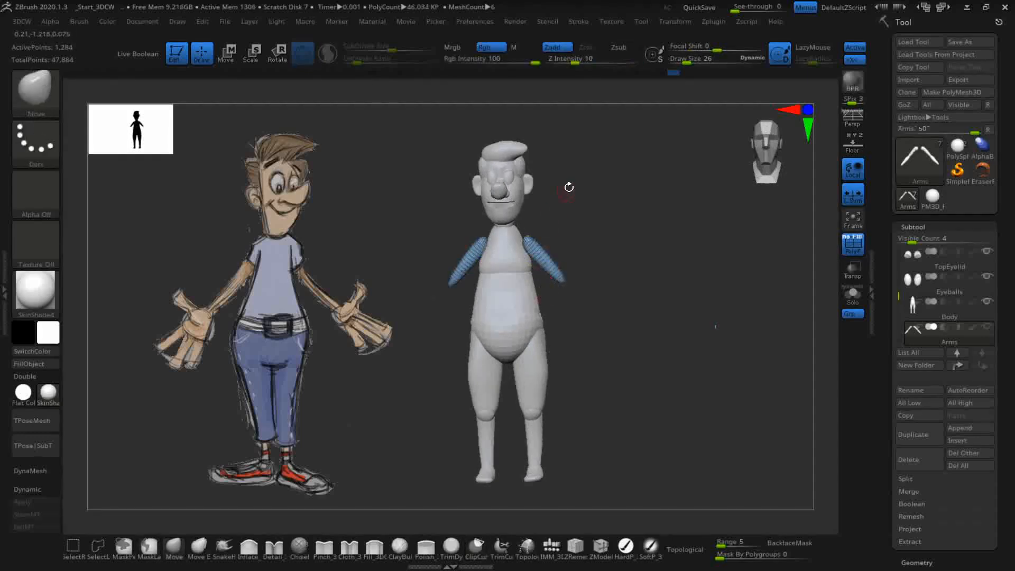
# Step: Mask the isolated upper arms and unhide the shoulders and forearms
pyautogui.press('ctrl')
pyautogui.moveTo(481, 227)
pyautogui.keyDown('ctrl'); pyautogui.mouseDown()
pyautogui.moveTo(591, 283)
pyautogui.moveTo(602, 338)
pyautogui.mouseUp(); pyautogui.keyUp('ctrl')
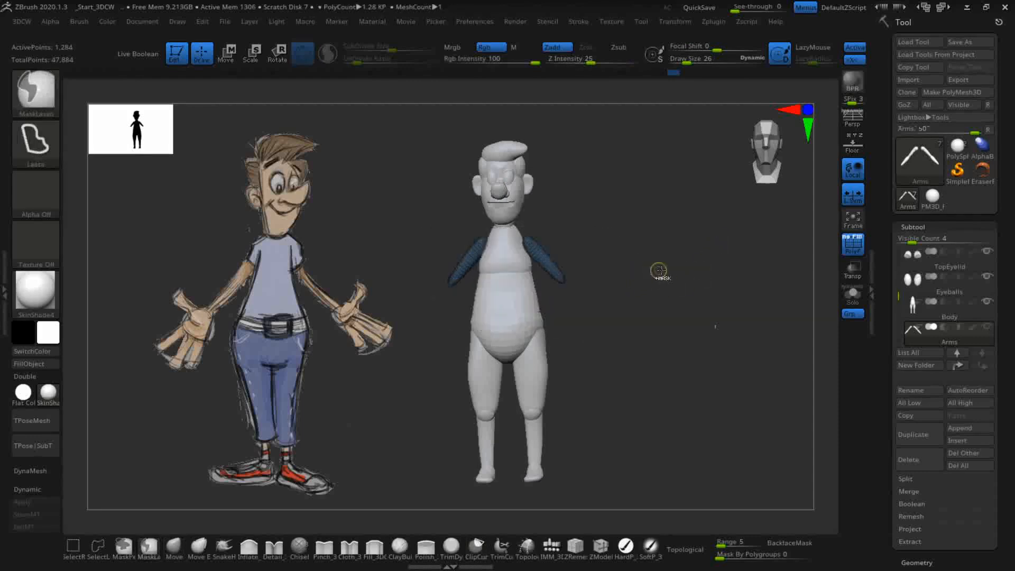
pyautogui.hotkey('ctrl', 'shift')
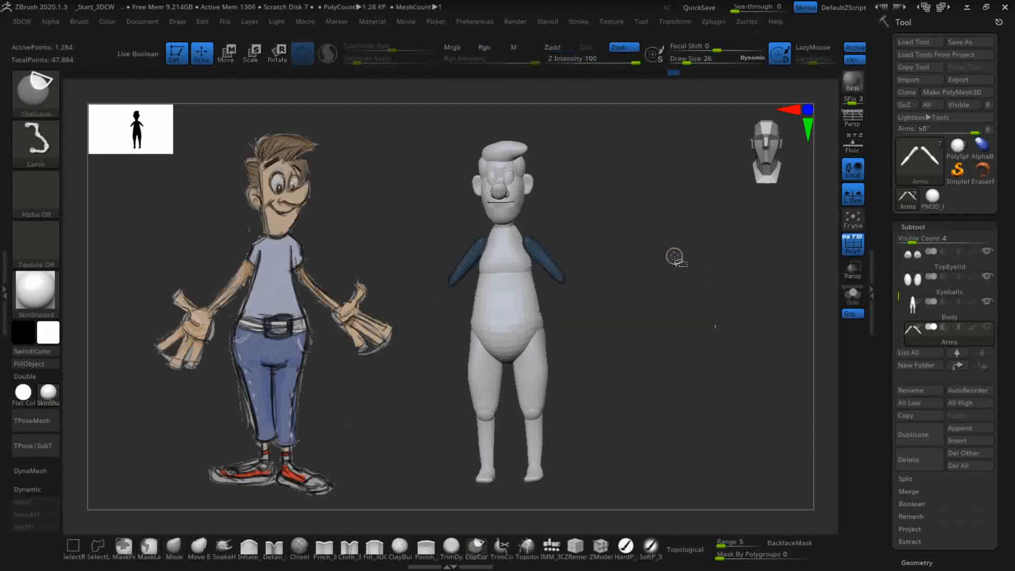
pyautogui.keyDown('ctrl'); pyautogui.keyDown('shift'); pyautogui.click(668, 261); pyautogui.keyUp('shift'); pyautogui.keyUp('ctrl')
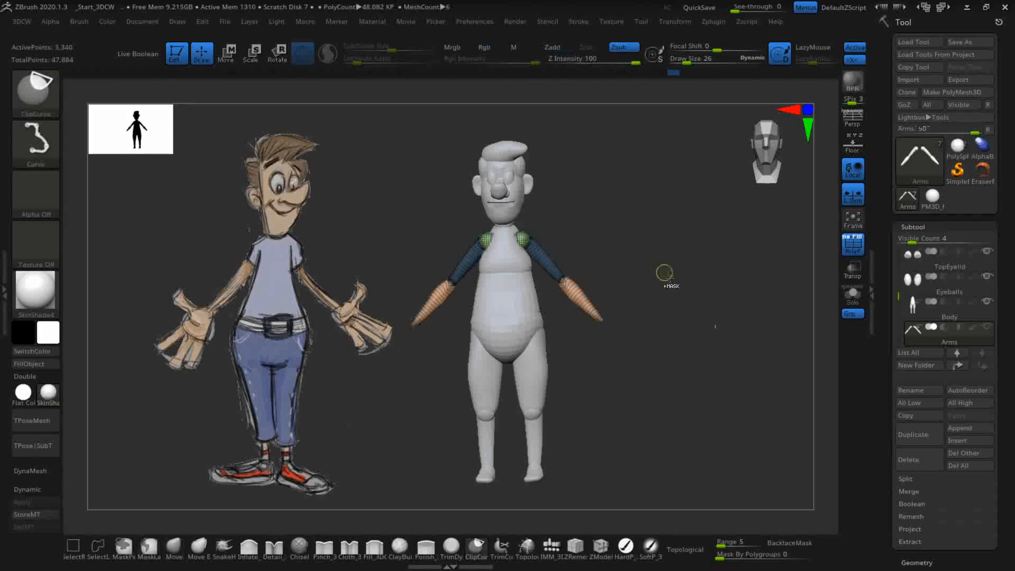
# Step: Invert the mask on the Arms subtool so only the upper arms stay editable, and hide the polygroup wireframe
pyautogui.press('ctrl')
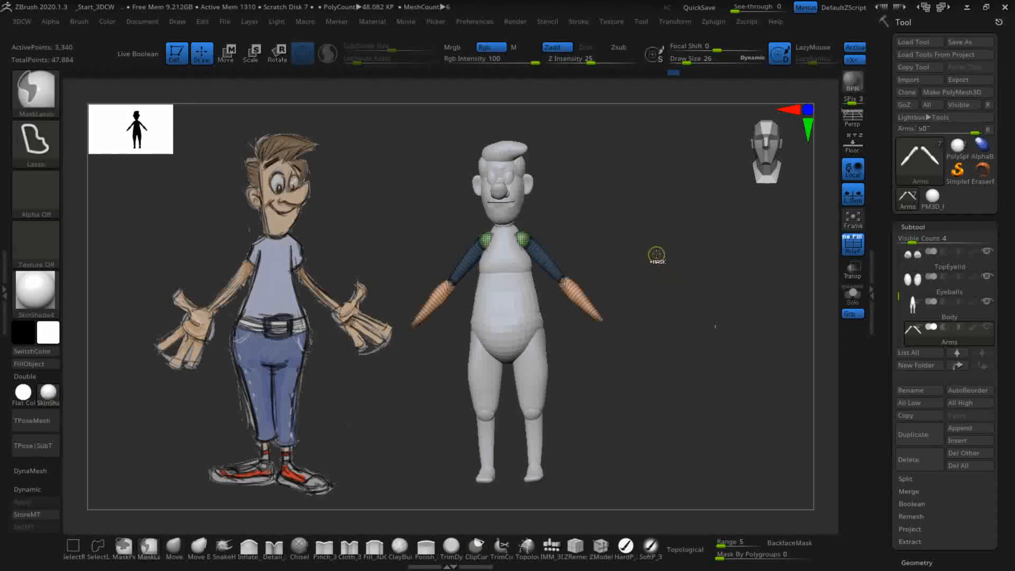
pyautogui.keyDown('ctrl'); pyautogui.click(655, 255); pyautogui.keyUp('ctrl')
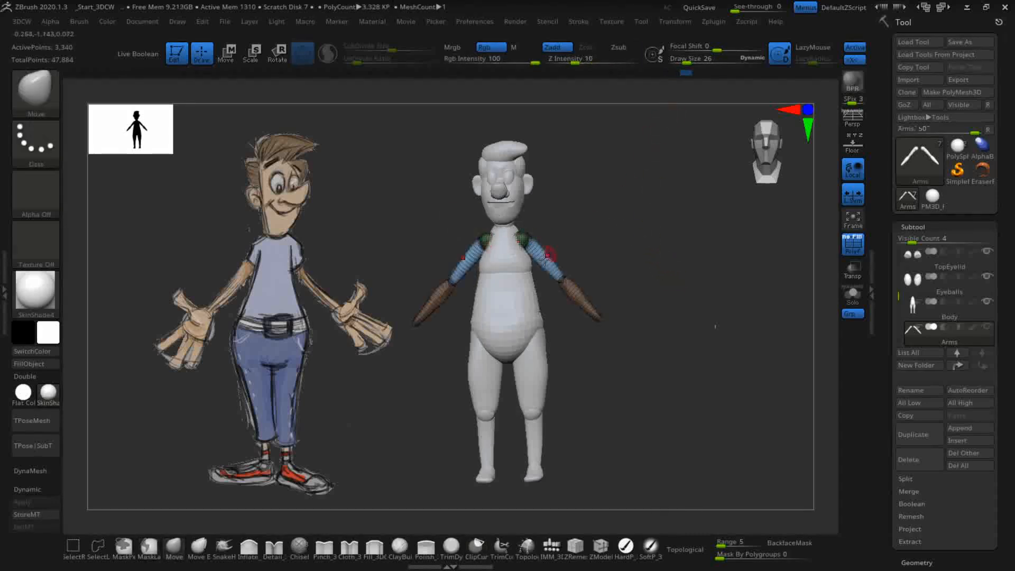
pyautogui.click(853, 244)
# Step: Shape the upper arms with the Move brush as seen from above, and smooth their surface
pyautogui.moveTo(647, 271); pyautogui.dragTo(480, 251)
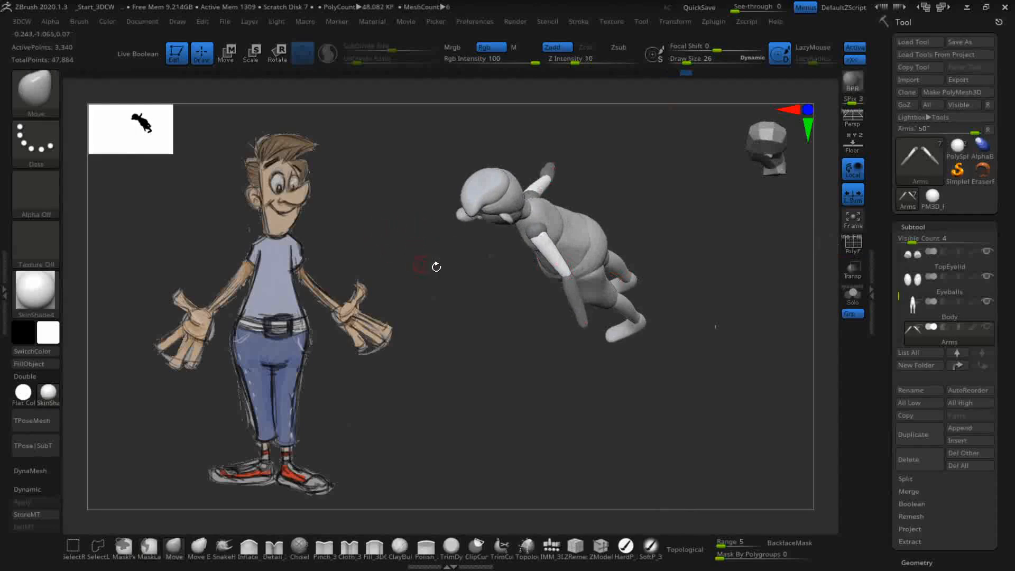
pyautogui.press('b')
pyautogui.keyDown('shift'); pyautogui.moveTo(642, 216); pyautogui.dragTo(643, 390); pyautogui.keyUp('shift')
pyautogui.keyDown('alt'); pyautogui.moveTo(656, 259); pyautogui.dragTo(643, 327); pyautogui.keyUp('alt')
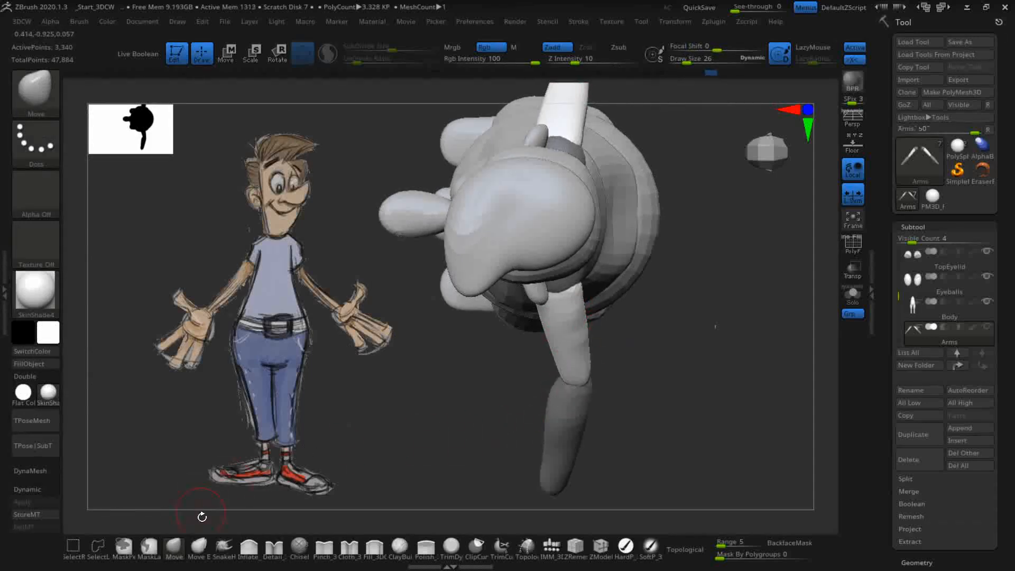
pyautogui.press('shift')
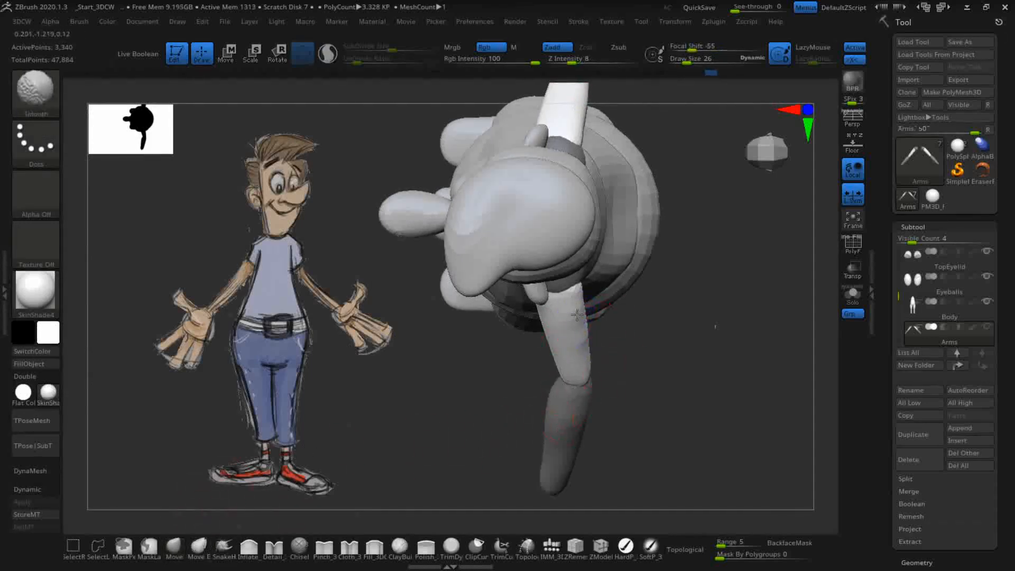
pyautogui.press('shift')
pyautogui.moveTo(630, 383)
pyautogui.mouseDown()
pyautogui.moveTo(682, 335)
pyautogui.moveTo(679, 324)
pyautogui.mouseUp()
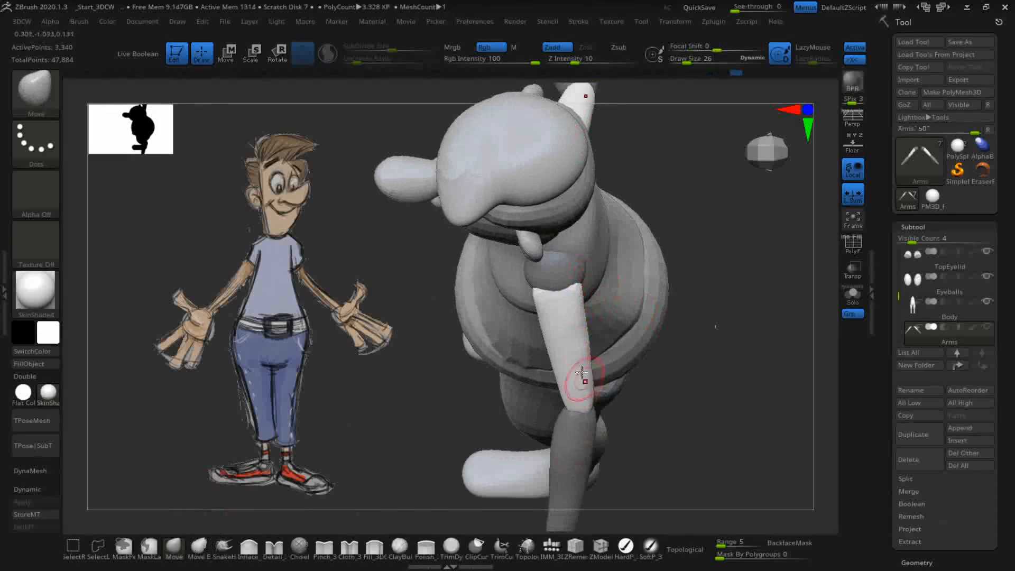
pyautogui.moveTo(560, 292); pyautogui.dragTo(540, 305, button='right')
pyautogui.press('shift')
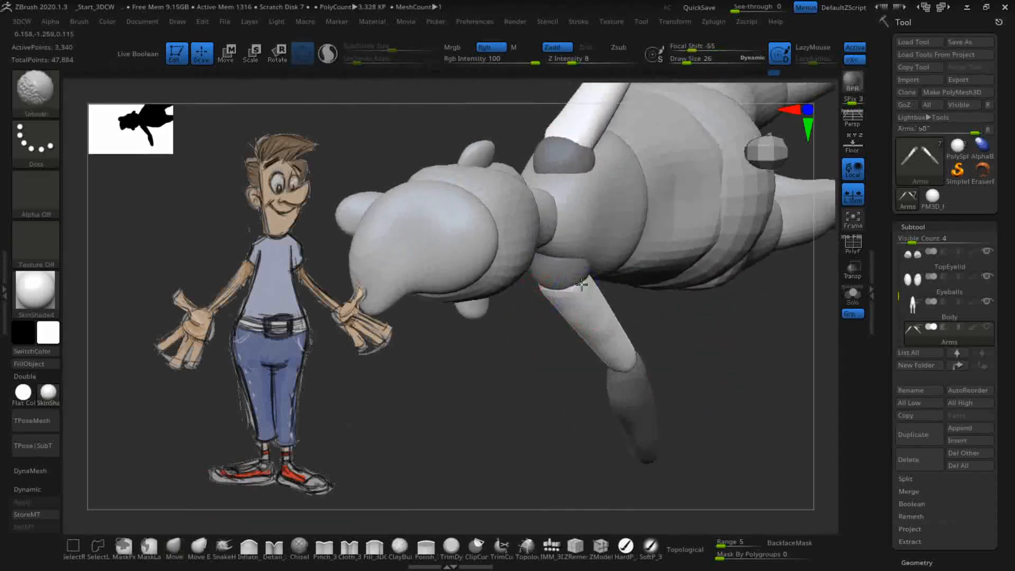
pyautogui.moveTo(590, 284); pyautogui.dragTo(614, 325, button='right')
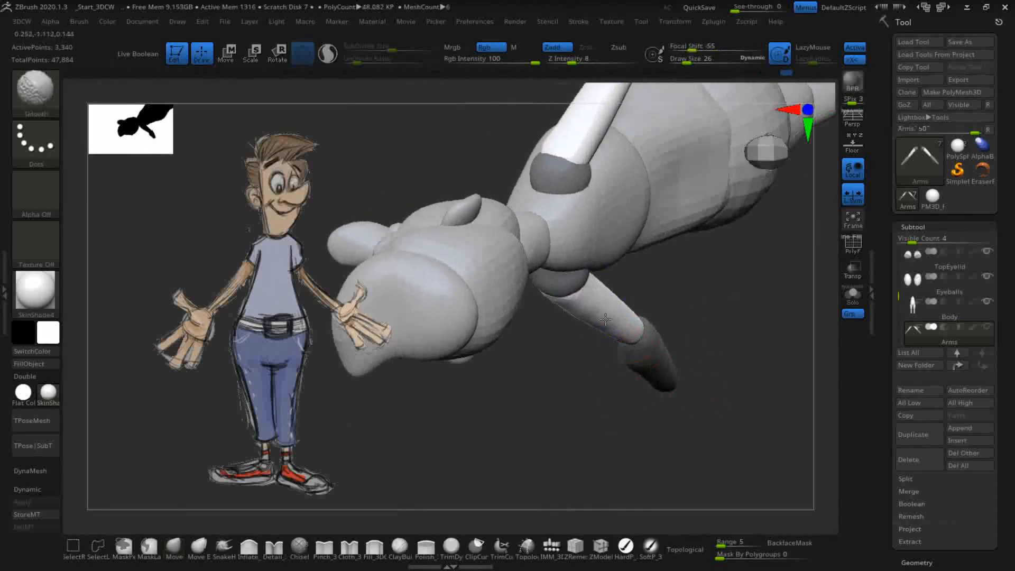
# Step: Refine the upper ends of the upper arms with the Move brush where they meet the shoulders, smoothing the transition
pyautogui.moveTo(730, 320)
pyautogui.mouseDown(button='right')
pyautogui.moveTo(709, 290)
pyautogui.moveTo(755, 290)
pyautogui.moveTo(768, 314)
pyautogui.moveTo(727, 251)
pyautogui.mouseUp(button='right')
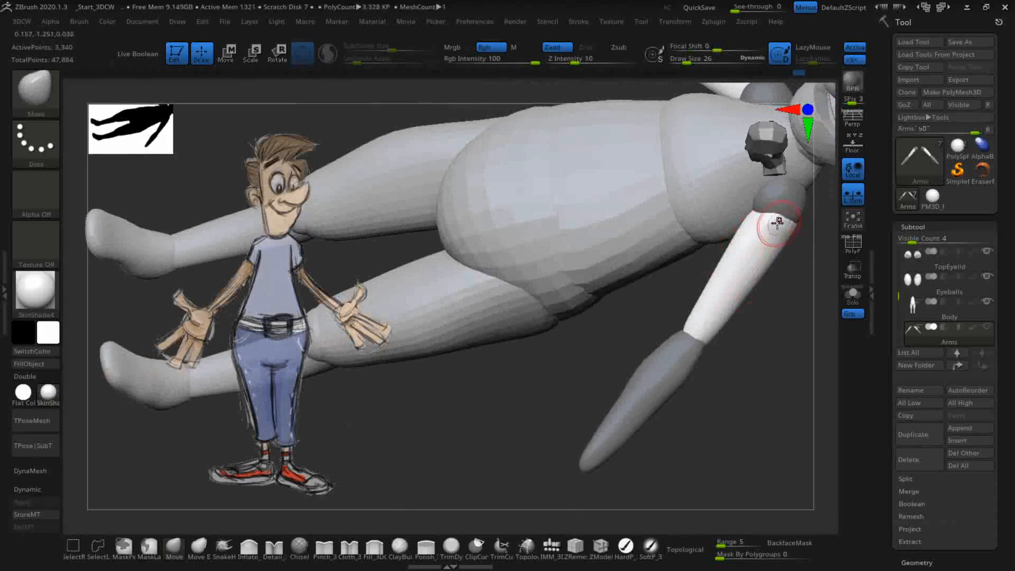
pyautogui.moveTo(782, 229); pyautogui.dragTo(792, 232, button='right')
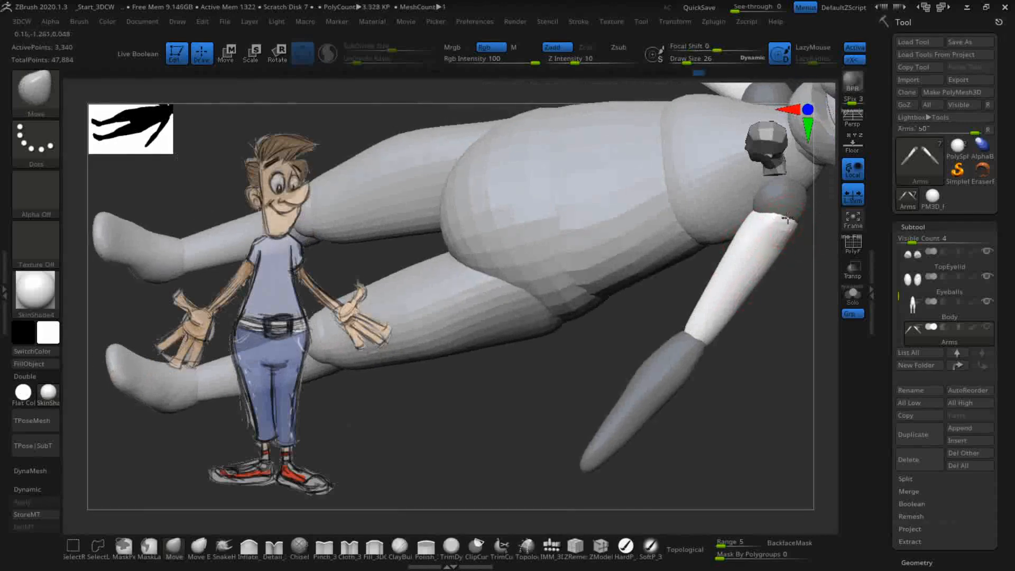
pyautogui.moveTo(831, 334); pyautogui.dragTo(787, 361, button='right')
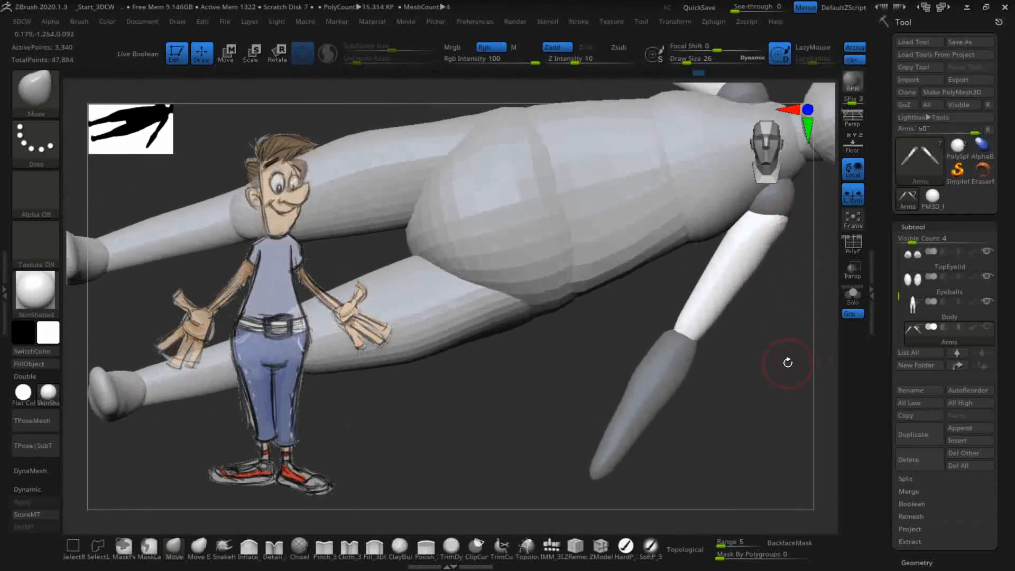
pyautogui.moveTo(596, 335); pyautogui.dragTo(624, 326, button='right')
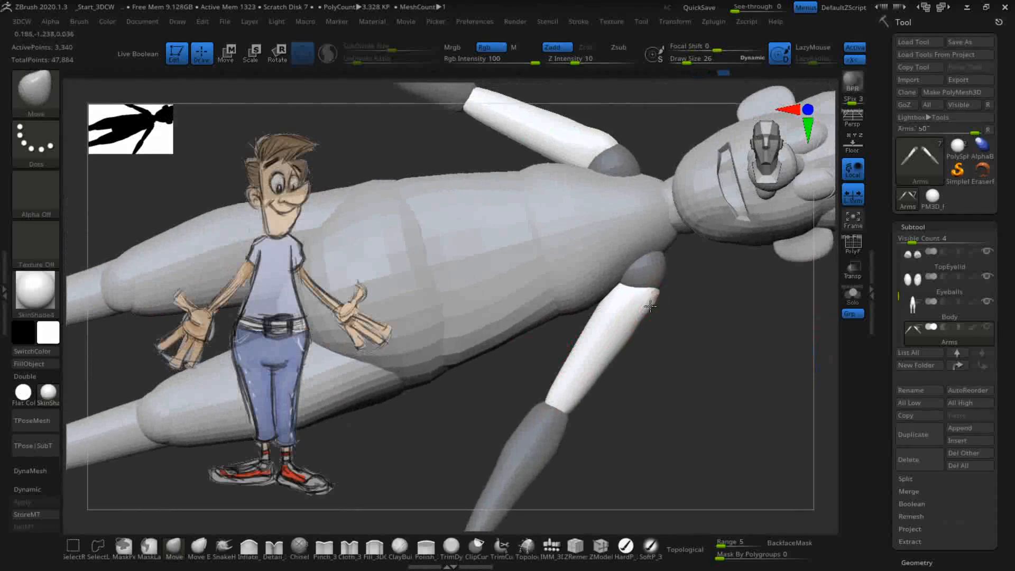
pyautogui.moveTo(691, 382); pyautogui.dragTo(641, 385, button='right')
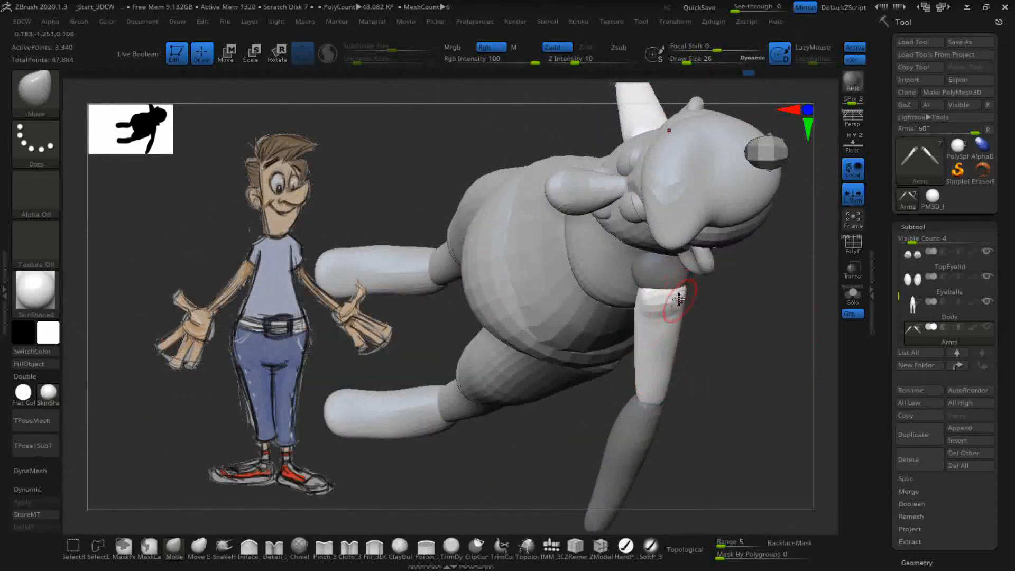
pyautogui.moveTo(729, 357); pyautogui.dragTo(657, 304, button='right')
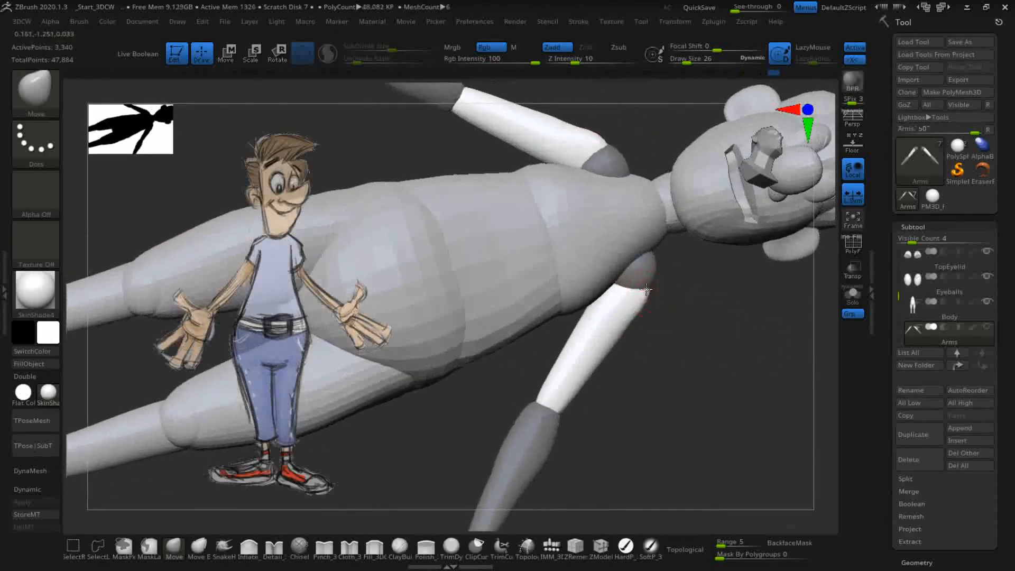
pyautogui.moveTo(673, 322); pyautogui.dragTo(653, 307)
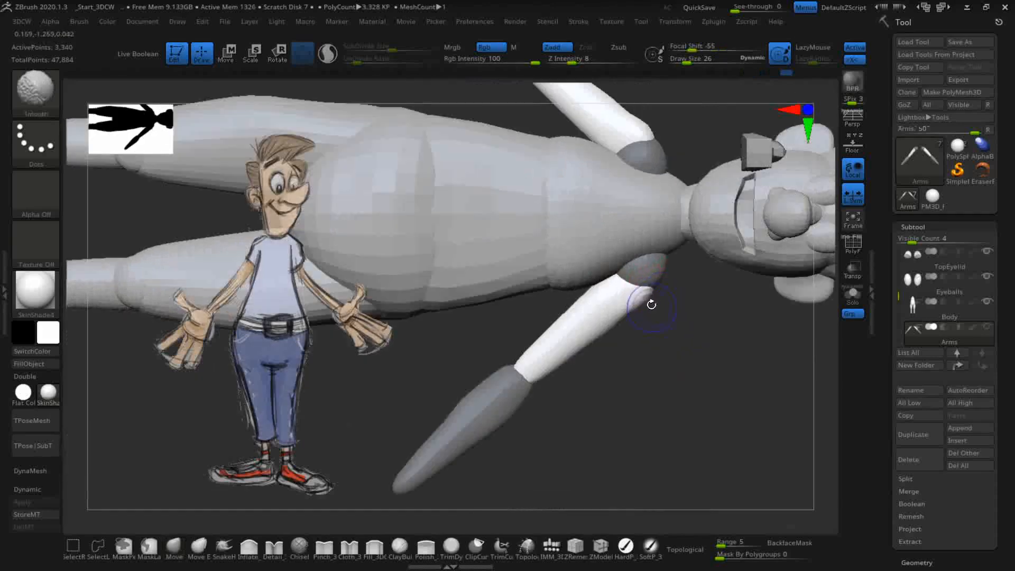
# Step: Enlarge the Move brush to draw size 58 and adjust the upper arms' outline in front view against the reference drawing
pyautogui.moveTo(719, 359)
pyautogui.mouseDown()
pyautogui.moveTo(730, 351)
pyautogui.moveTo(696, 415)
pyautogui.moveTo(608, 483)
pyautogui.moveTo(643, 430)
pyautogui.moveTo(659, 461)
pyautogui.mouseUp()
pyautogui.moveTo(476, 220)
pyautogui.mouseDown()
pyautogui.moveTo(451, 233)
pyautogui.moveTo(446, 256)
pyautogui.moveTo(391, 161)
pyautogui.moveTo(426, 227)
pyautogui.moveTo(399, 154)
pyautogui.moveTo(415, 116)
pyautogui.mouseUp()
pyautogui.keyDown('shift'); pyautogui.moveTo(440, 210); pyautogui.dragTo(528, 345); pyautogui.keyUp('shift')
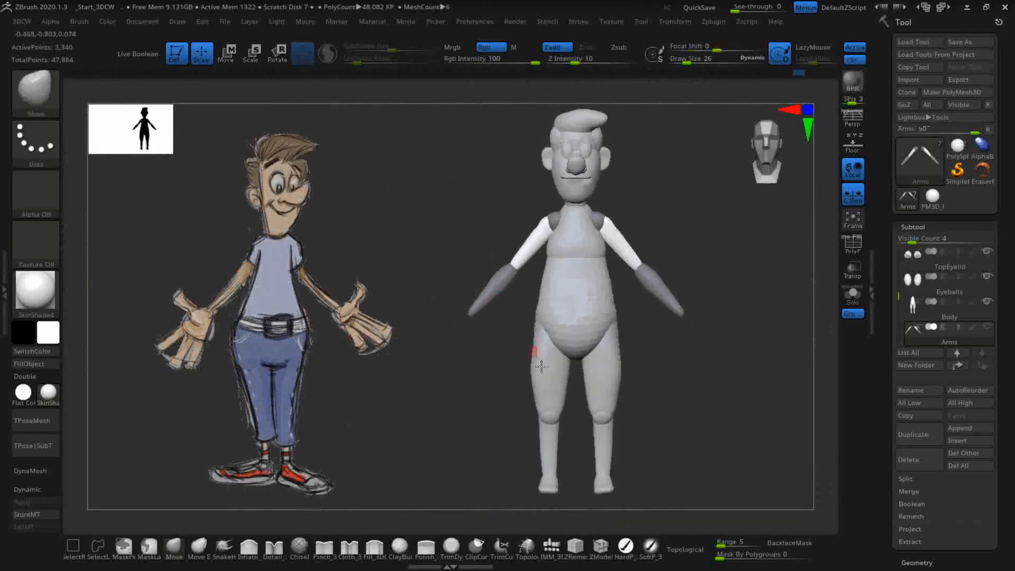
pyautogui.moveTo(708, 242)
pyautogui.keyDown('alt'); pyautogui.mouseDown()
pyautogui.moveTo(716, 236)
pyautogui.moveTo(714, 244)
pyautogui.mouseUp(); pyautogui.keyUp('alt')
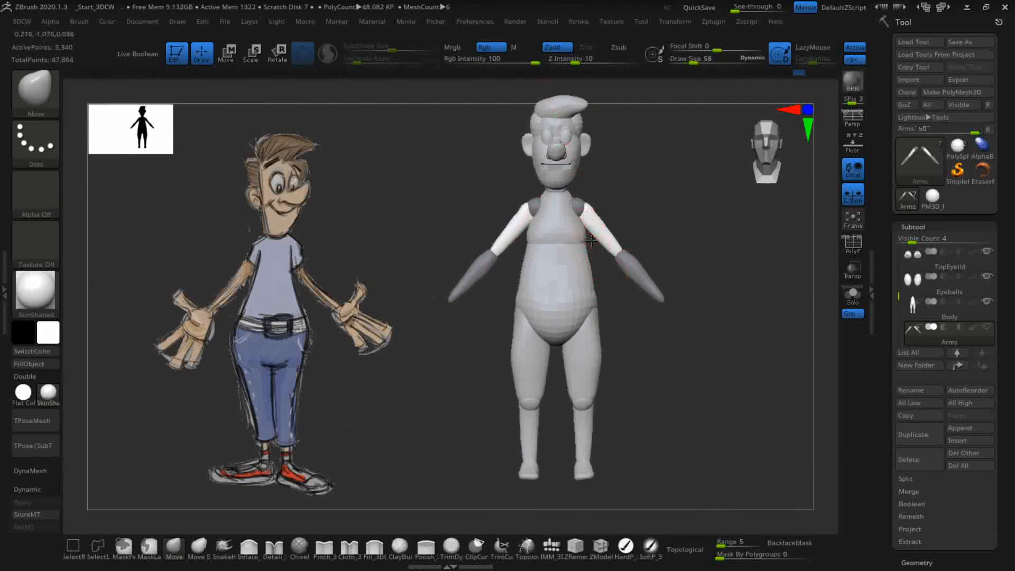
pyautogui.moveTo(592, 238); pyautogui.dragTo(618, 283)
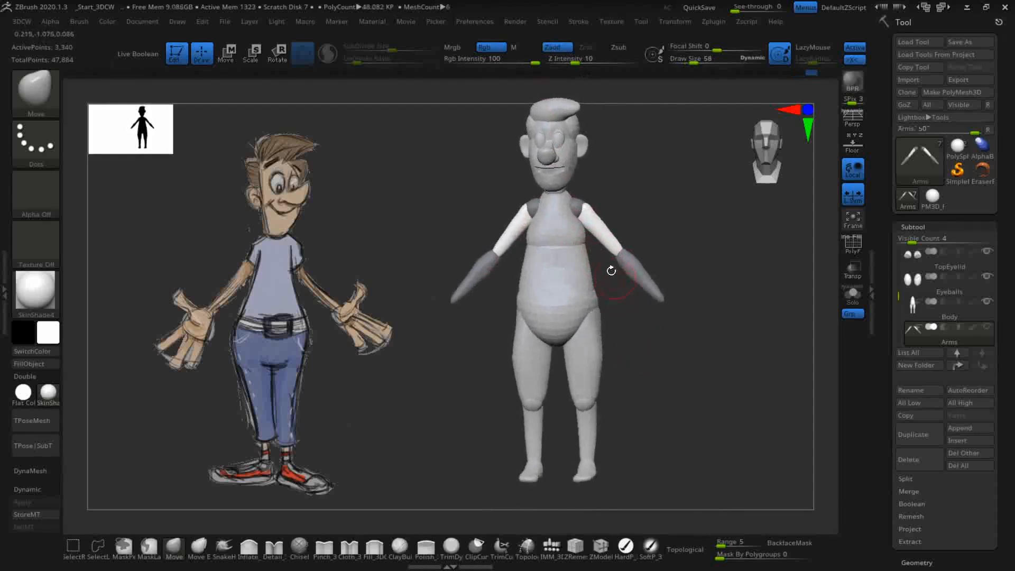
pyautogui.moveTo(697, 324); pyautogui.dragTo(711, 299)
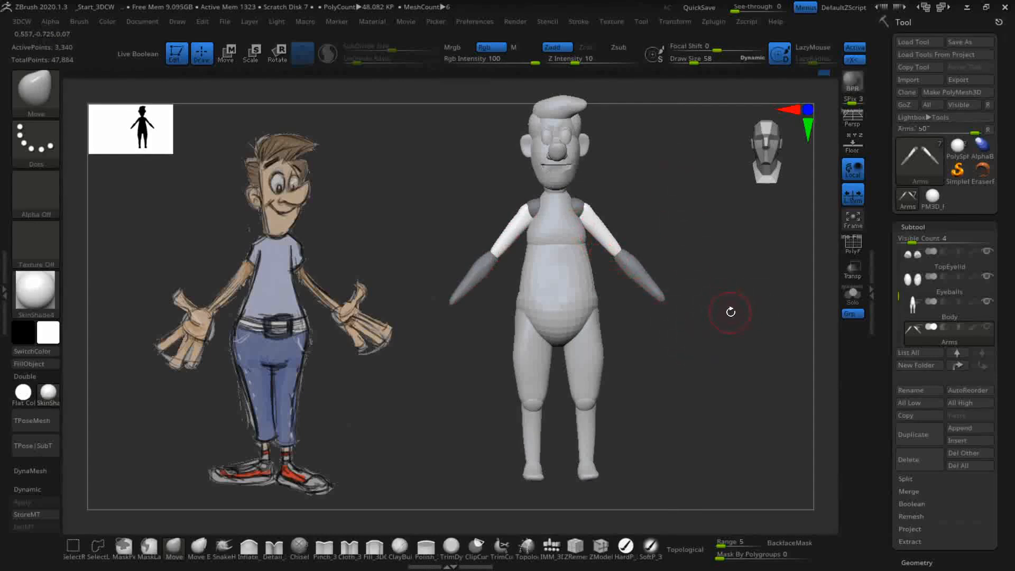
pyautogui.hotkey('ctrl', 'z')
pyautogui.moveTo(745, 301)
pyautogui.mouseDown()
pyautogui.moveTo(707, 335)
pyautogui.moveTo(718, 295)
pyautogui.moveTo(723, 334)
pyautogui.mouseUp()
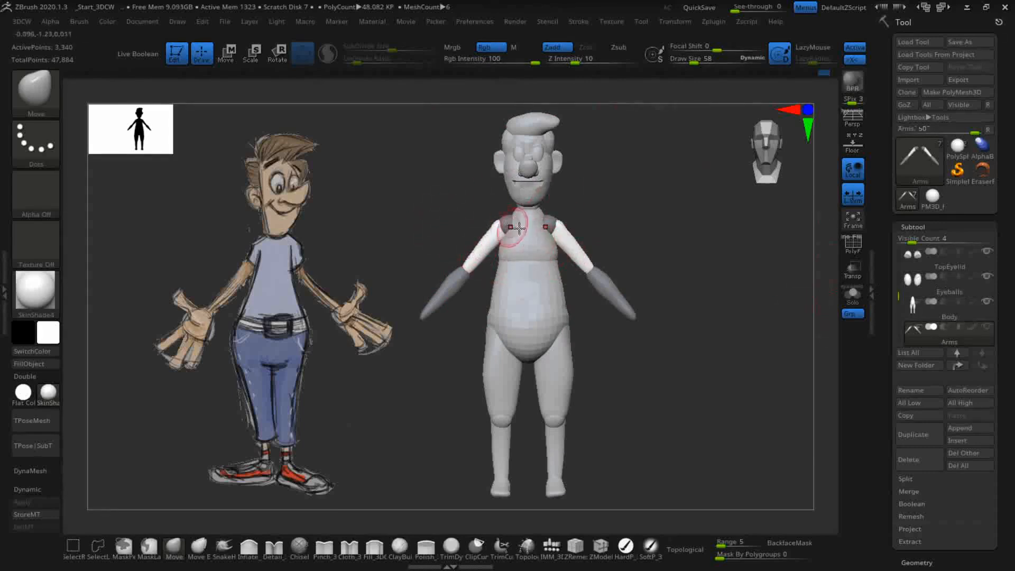
# Step: Switch to the Body subtool, mask everything except the chest polygroup, and make the Arms subtool visible
pyautogui.click(963, 312)
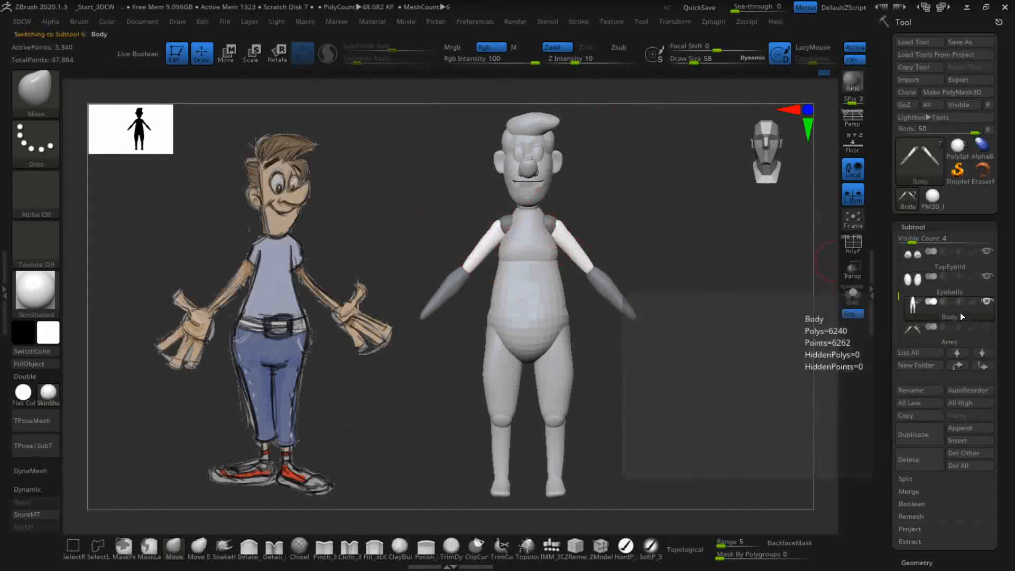
pyautogui.hotkey('ctrl', 'shift')
pyautogui.keyDown('ctrl'); pyautogui.keyDown('shift'); pyautogui.click(526, 237); pyautogui.keyUp('shift'); pyautogui.keyUp('ctrl')
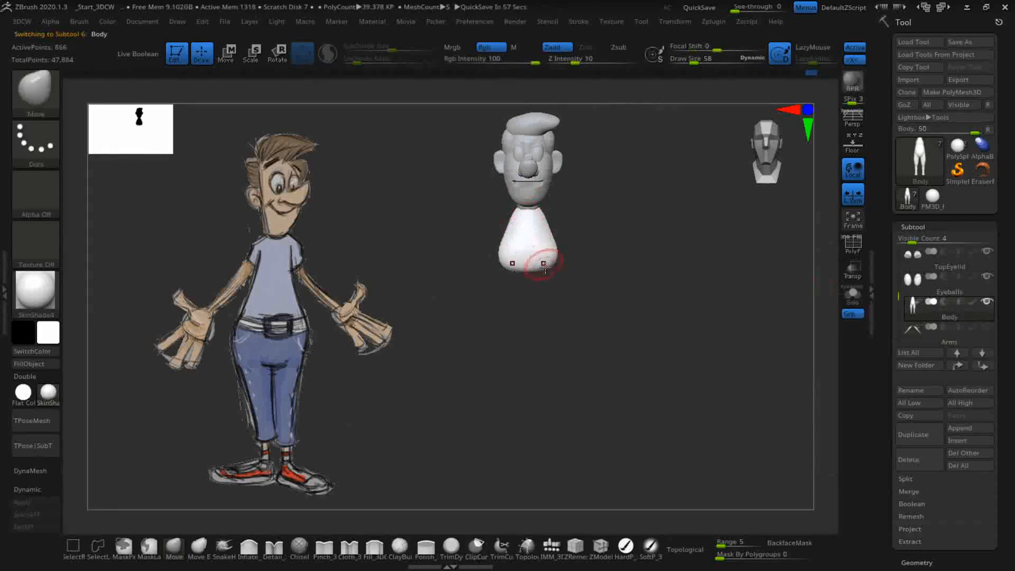
pyautogui.moveTo(592, 307)
pyautogui.keyDown('ctrl'); pyautogui.mouseDown()
pyautogui.moveTo(487, 306)
pyautogui.moveTo(484, 161)
pyautogui.moveTo(608, 190)
pyautogui.mouseUp(); pyautogui.keyUp('ctrl')
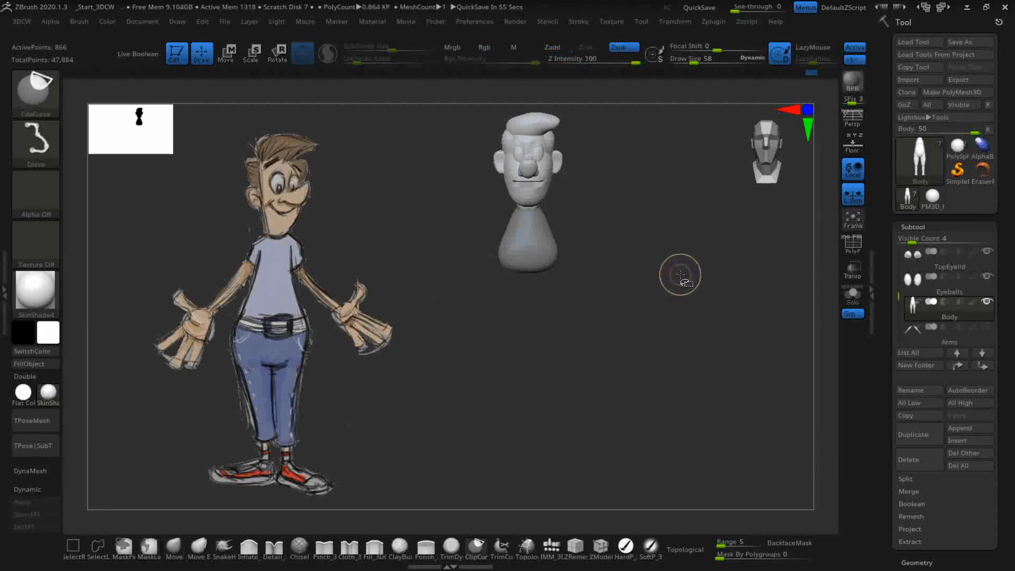
pyautogui.keyDown('ctrl'); pyautogui.keyDown('shift'); pyautogui.click(650, 272); pyautogui.keyUp('shift'); pyautogui.keyUp('ctrl')
pyautogui.keyDown('ctrl'); pyautogui.click(671, 271); pyautogui.keyUp('ctrl')
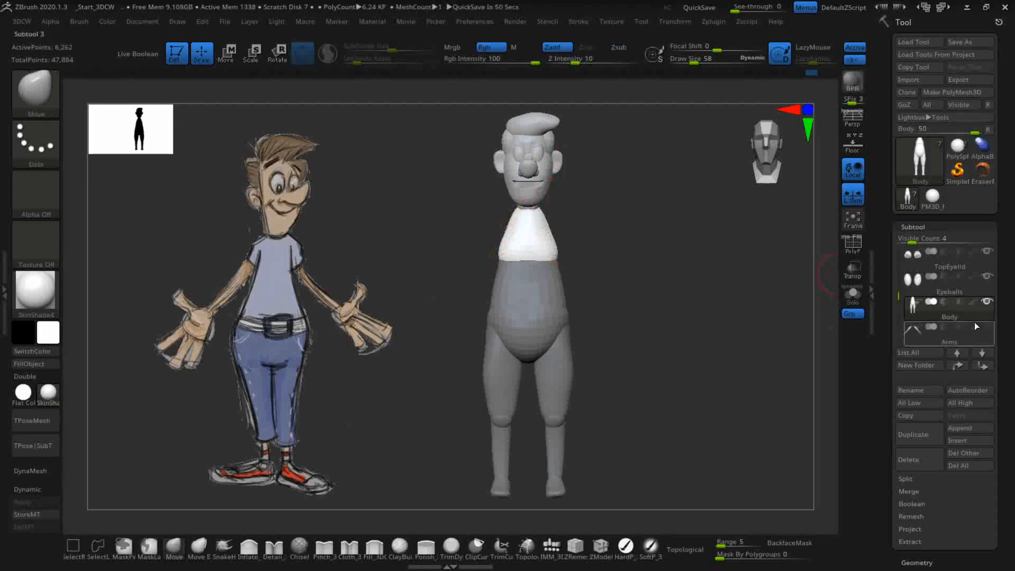
pyautogui.click(987, 327)
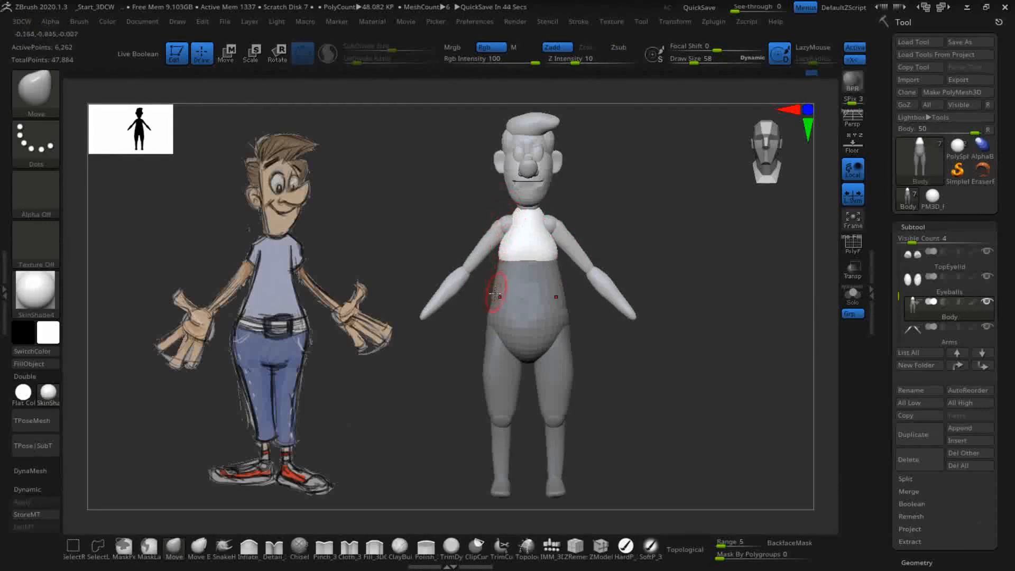
# Step: Clear the mask from the Body subtool with lasso masking strokes over empty canvas
pyautogui.press('ctrl')
pyautogui.moveTo(708, 278)
pyautogui.keyDown('ctrl'); pyautogui.mouseDown()
pyautogui.moveTo(670, 340)
pyautogui.moveTo(683, 346)
pyautogui.moveTo(759, 338)
pyautogui.moveTo(764, 301)
pyautogui.mouseUp(); pyautogui.keyUp('ctrl')
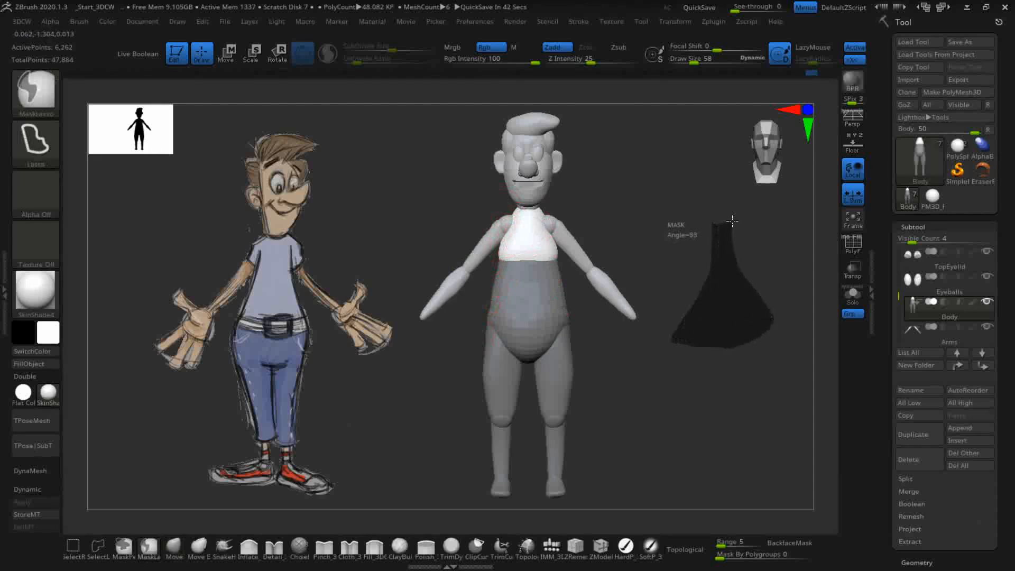
pyautogui.keyDown('ctrl'); pyautogui.moveTo(732, 220); pyautogui.dragTo(736, 216); pyautogui.keyUp('ctrl')
pyautogui.moveTo(683, 247)
pyautogui.keyDown('ctrl'); pyautogui.mouseDown()
pyautogui.moveTo(662, 295)
pyautogui.moveTo(698, 323)
pyautogui.moveTo(745, 285)
pyautogui.moveTo(711, 193)
pyautogui.mouseUp(); pyautogui.keyUp('ctrl')
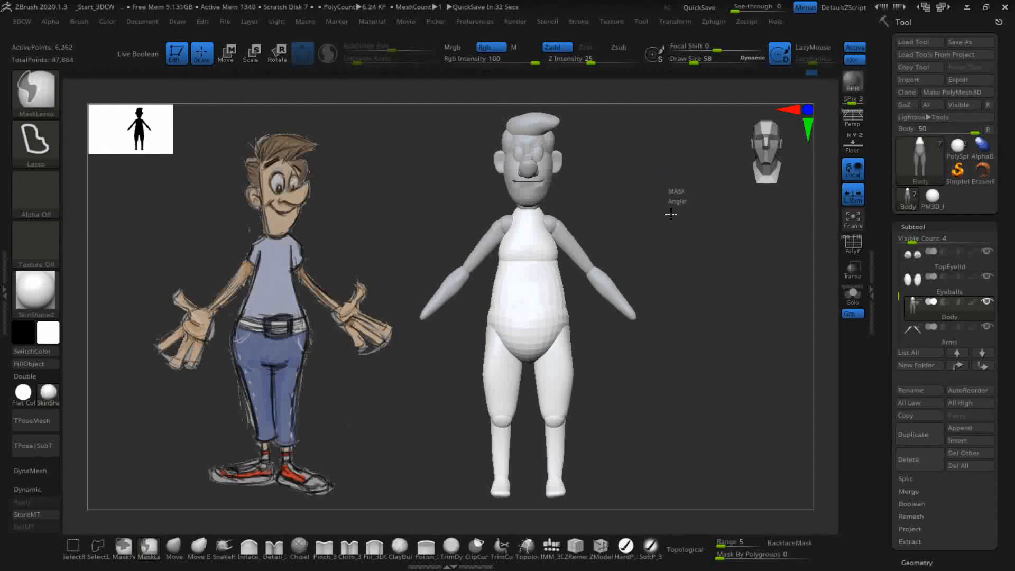
pyautogui.moveTo(672, 292)
pyautogui.keyDown('ctrl'); pyautogui.mouseDown()
pyautogui.moveTo(746, 296)
pyautogui.moveTo(743, 240)
pyautogui.moveTo(712, 186)
pyautogui.moveTo(719, 169)
pyautogui.mouseUp(); pyautogui.keyUp('ctrl')
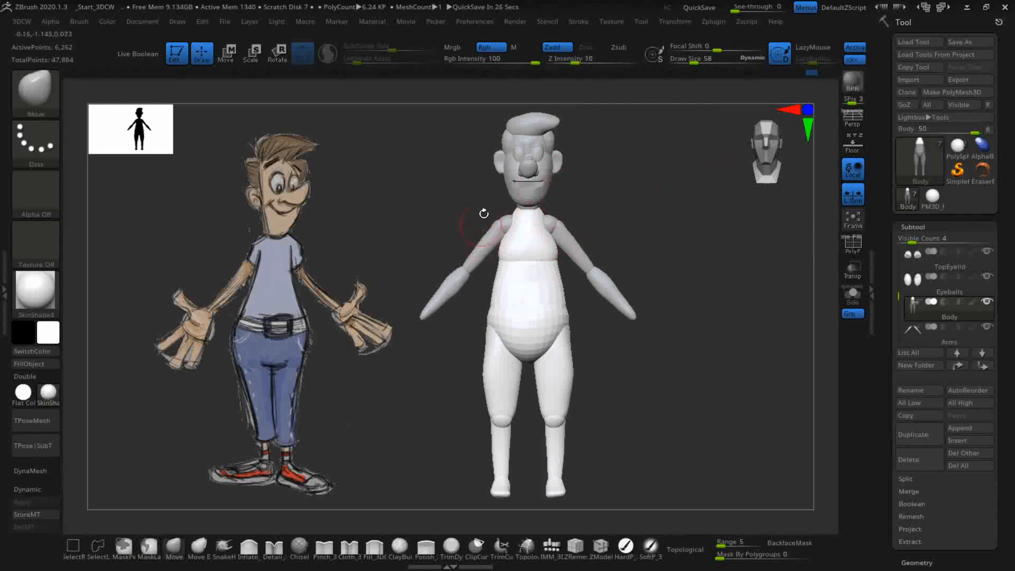
pyautogui.moveTo(675, 209)
pyautogui.keyDown('ctrl'); pyautogui.mouseDown()
pyautogui.moveTo(652, 288)
pyautogui.moveTo(739, 290)
pyautogui.moveTo(703, 180)
pyautogui.mouseUp(); pyautogui.keyUp('ctrl')
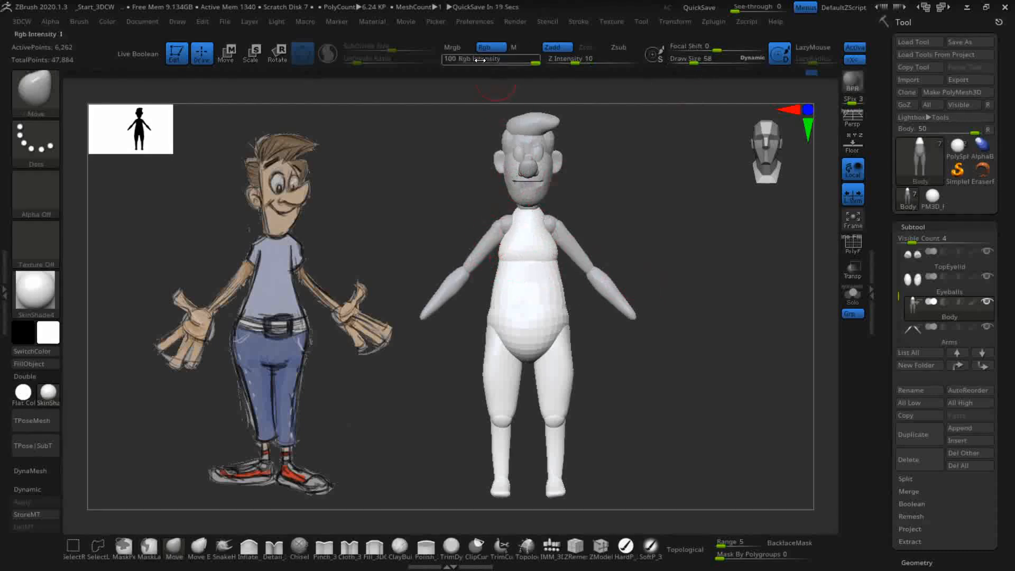
# Step: Isolate and mask the chest polygroup, unhide the rest of the body, and invert the mask to leave the chest editable
pyautogui.keyDown('ctrl'); pyautogui.keyDown('shift'); pyautogui.click(527, 247); pyautogui.keyUp('shift'); pyautogui.keyUp('ctrl')
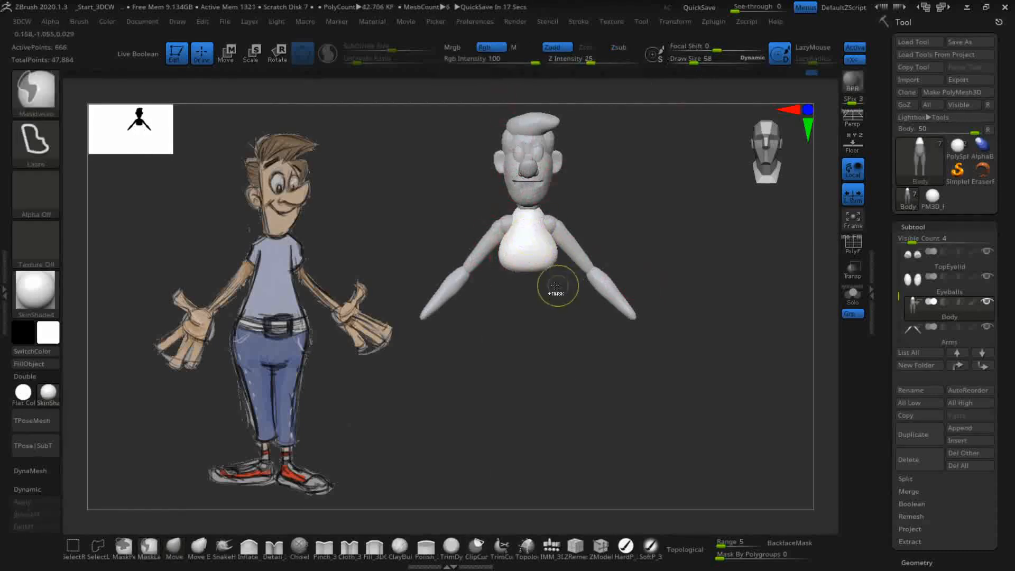
pyautogui.moveTo(565, 308)
pyautogui.keyDown('ctrl'); pyautogui.mouseDown()
pyautogui.moveTo(496, 292)
pyautogui.moveTo(562, 222)
pyautogui.mouseUp(); pyautogui.keyUp('ctrl')
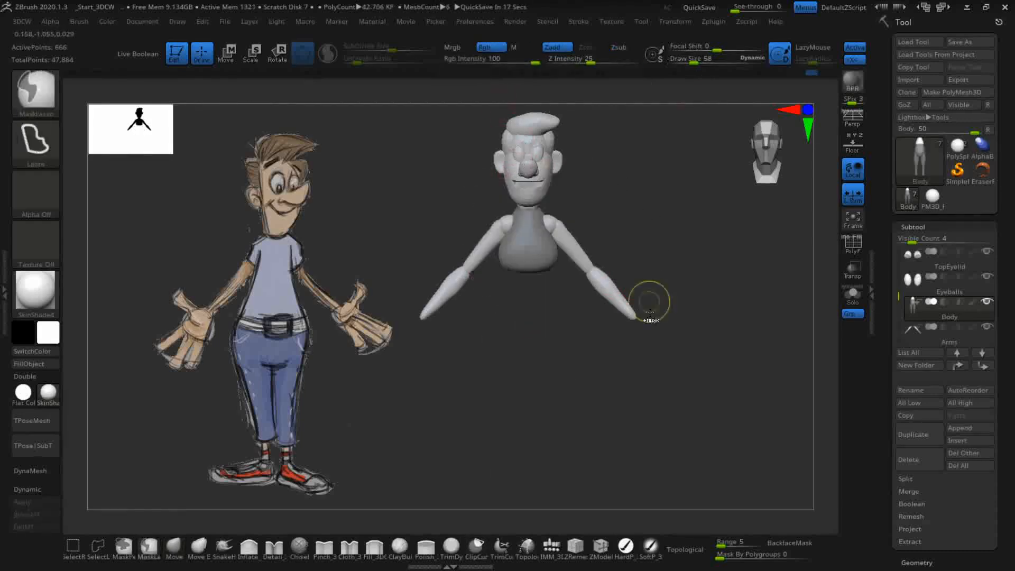
pyautogui.keyDown('ctrl'); pyautogui.keyDown('shift'); pyautogui.click(729, 228); pyautogui.keyUp('shift'); pyautogui.keyUp('ctrl')
pyautogui.keyDown('ctrl'); pyautogui.click(713, 223); pyautogui.keyUp('ctrl')
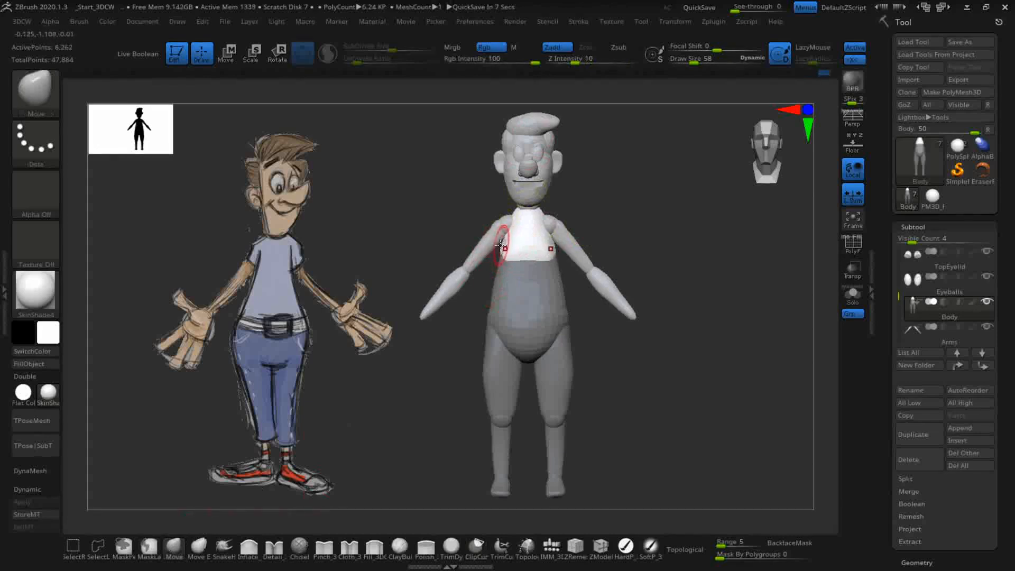
# Step: Shape the unmasked chest with the Move brush at draw size 58 and smooth it, working from the side, back and front
pyautogui.moveTo(617, 358)
pyautogui.mouseDown()
pyautogui.moveTo(650, 370)
pyautogui.moveTo(677, 398)
pyautogui.moveTo(546, 248)
pyautogui.mouseUp()
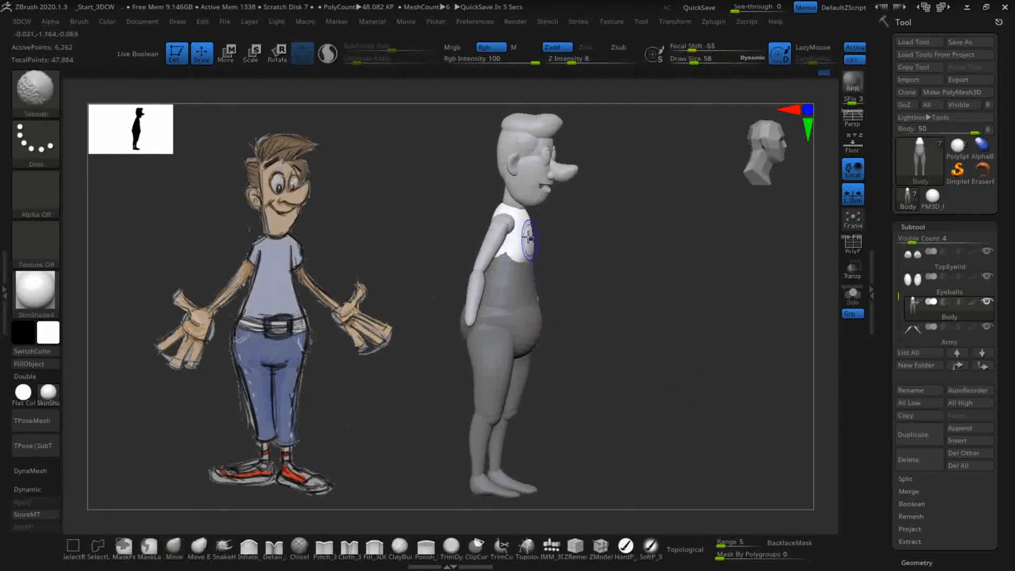
pyautogui.press('shift')
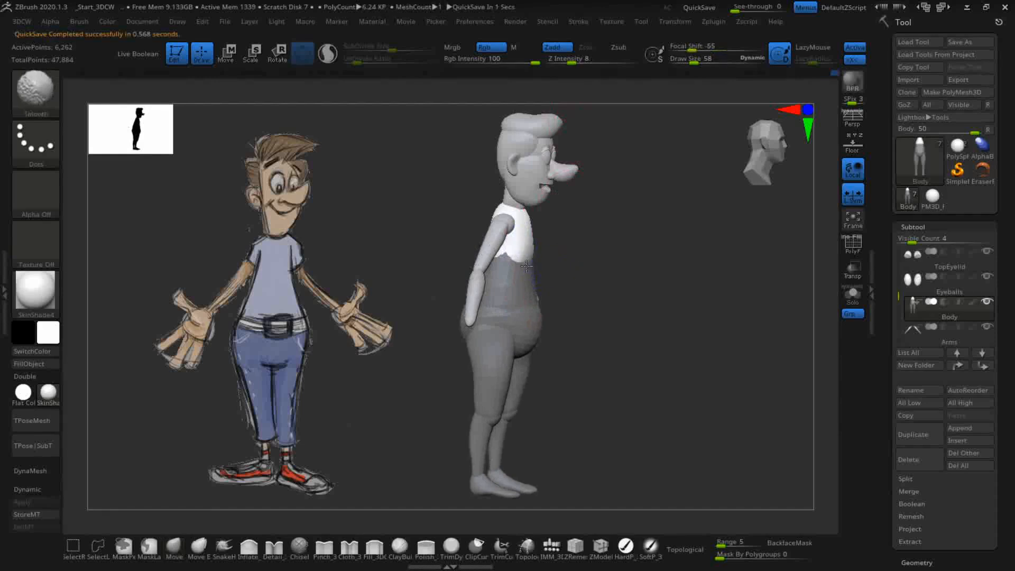
pyautogui.moveTo(571, 297); pyautogui.dragTo(658, 299)
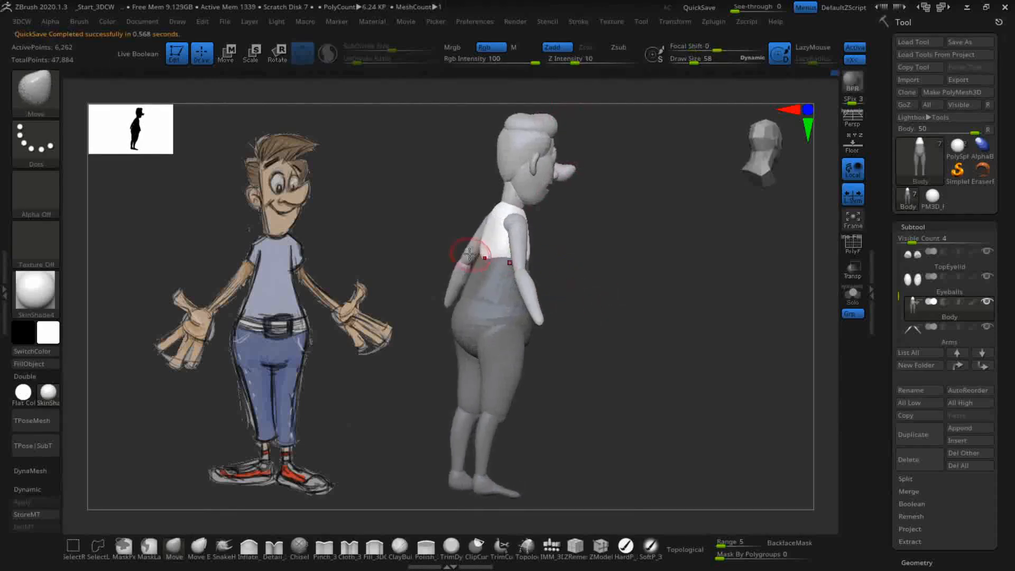
pyautogui.press('shift')
pyautogui.moveTo(589, 306)
pyautogui.mouseDown()
pyautogui.moveTo(645, 281)
pyautogui.moveTo(510, 254)
pyautogui.mouseUp()
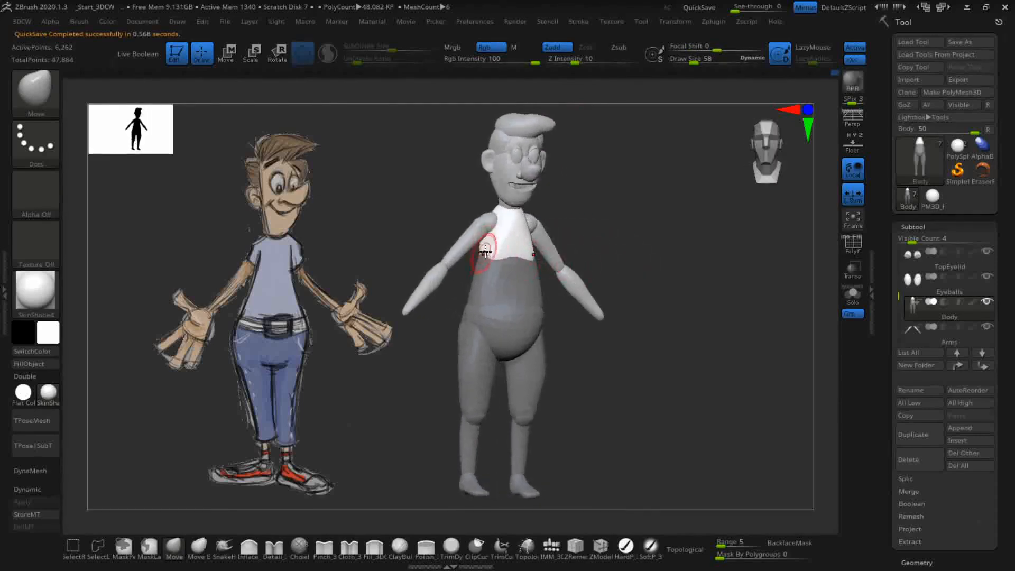
pyautogui.press('shift')
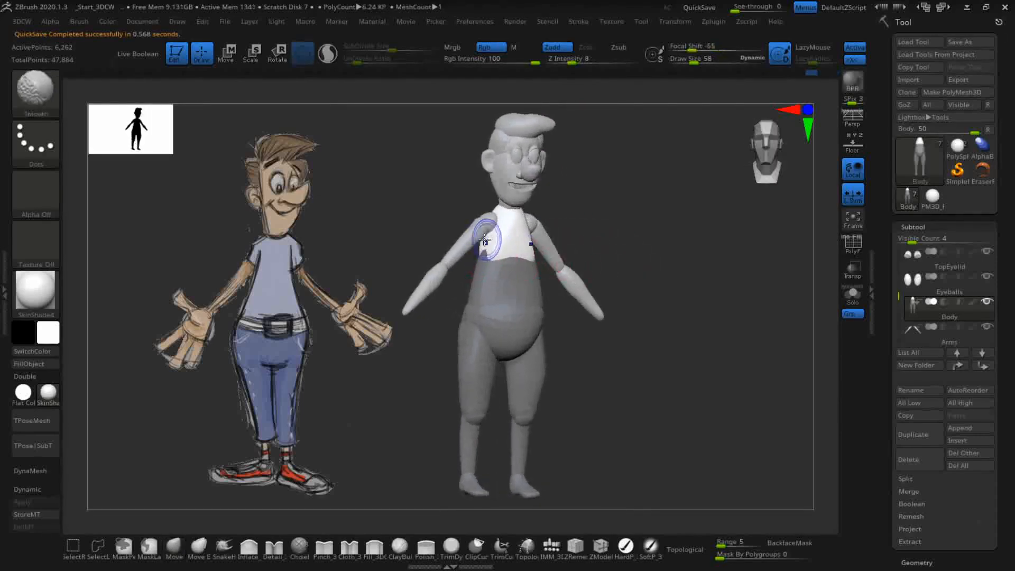
pyautogui.moveTo(675, 243)
pyautogui.mouseDown()
pyautogui.moveTo(642, 243)
pyautogui.moveTo(671, 264)
pyautogui.moveTo(660, 235)
pyautogui.mouseUp()
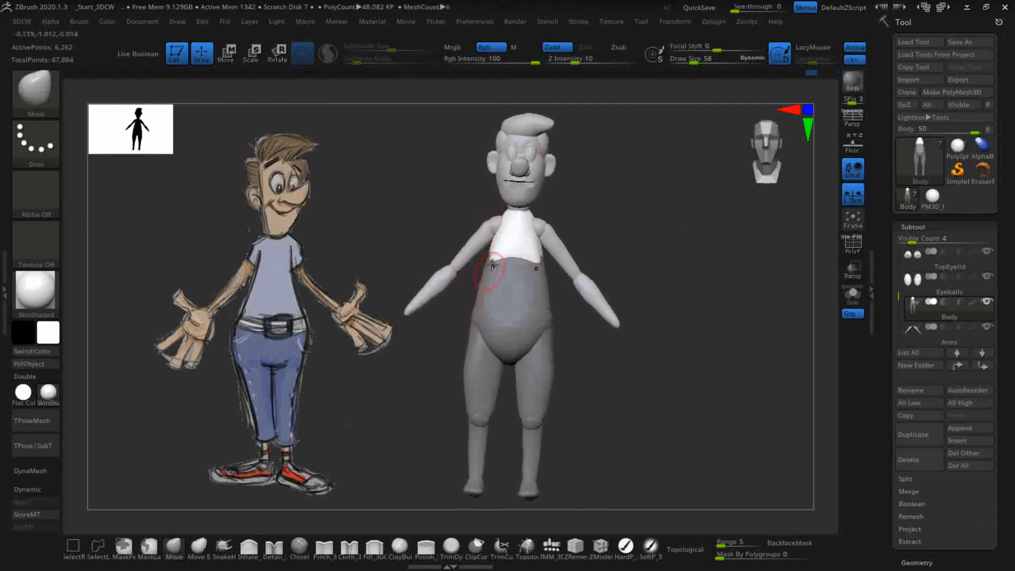
pyautogui.moveTo(680, 195)
pyautogui.mouseDown()
pyautogui.moveTo(673, 280)
pyautogui.moveTo(690, 299)
pyautogui.moveTo(684, 235)
pyautogui.moveTo(700, 200)
pyautogui.mouseUp()
pyautogui.moveTo(677, 285); pyautogui.dragTo(736, 295)
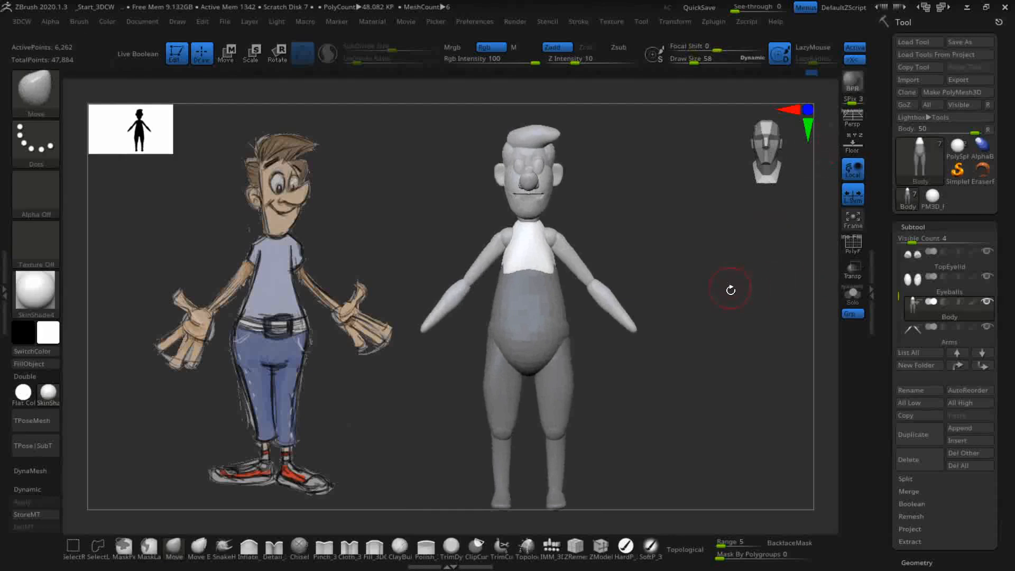
# Step: Clear the mask from the whole Body subtool and check the full figure's proportions against the reference drawing
pyautogui.keyDown('ctrl'); pyautogui.moveTo(714, 249); pyautogui.dragTo(673, 319); pyautogui.keyUp('ctrl')
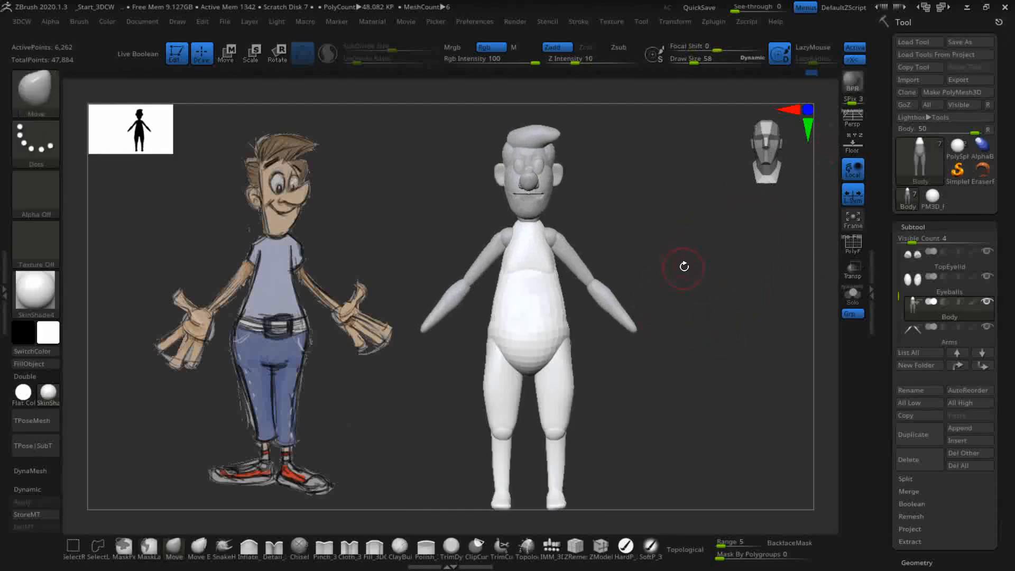
pyautogui.moveTo(723, 276)
pyautogui.mouseDown()
pyautogui.moveTo(677, 271)
pyautogui.moveTo(675, 283)
pyautogui.moveTo(658, 283)
pyautogui.moveTo(714, 288)
pyautogui.mouseUp()
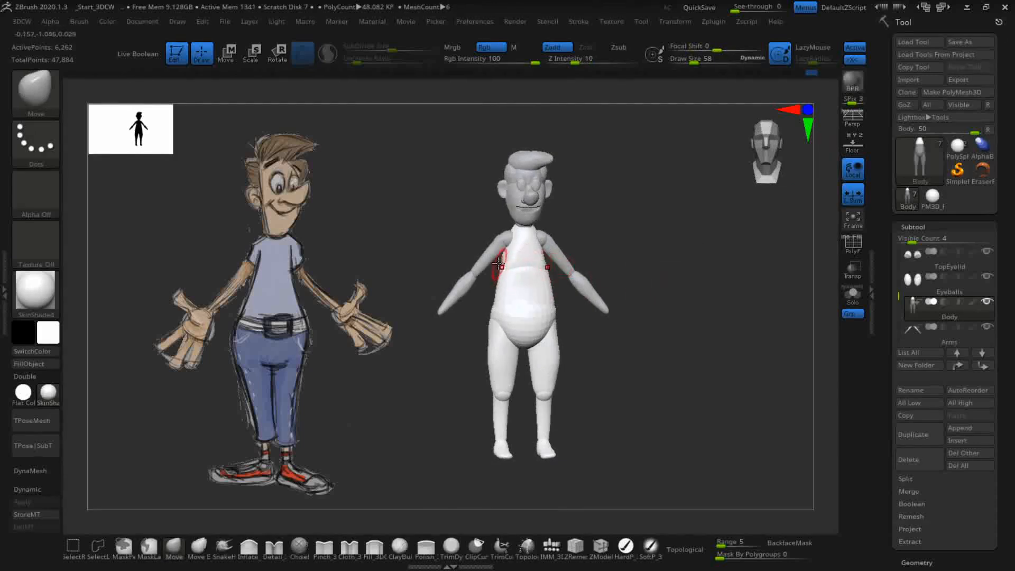
pyautogui.moveTo(671, 333)
pyautogui.mouseDown()
pyautogui.moveTo(705, 364)
pyautogui.moveTo(614, 356)
pyautogui.moveTo(698, 324)
pyautogui.moveTo(667, 350)
pyautogui.mouseUp()
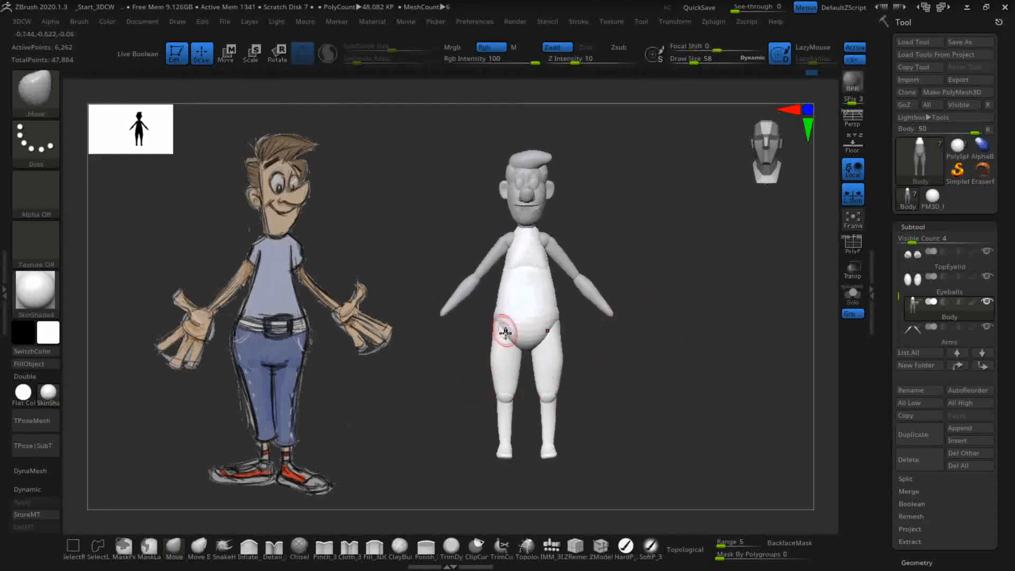